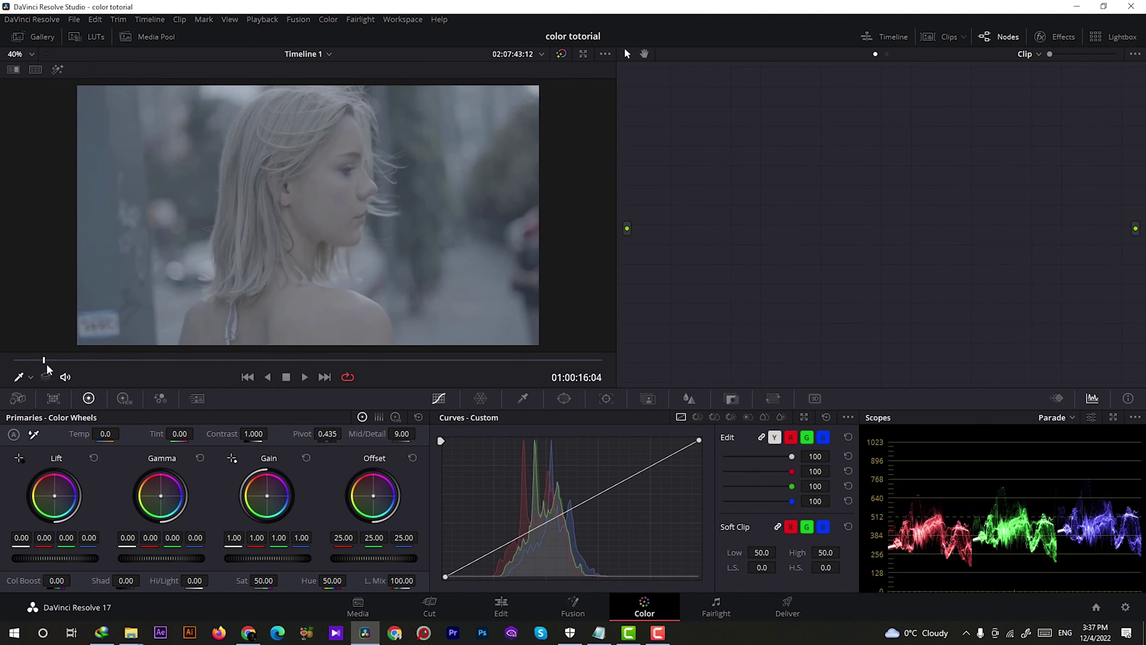
Step: Move the playhead to 01:00:21:06 and build a chain of three serial nodes on the clip
{"action": "left_click_drag", "start_coordinate": [48, 366], "coordinate": [276, 363]}
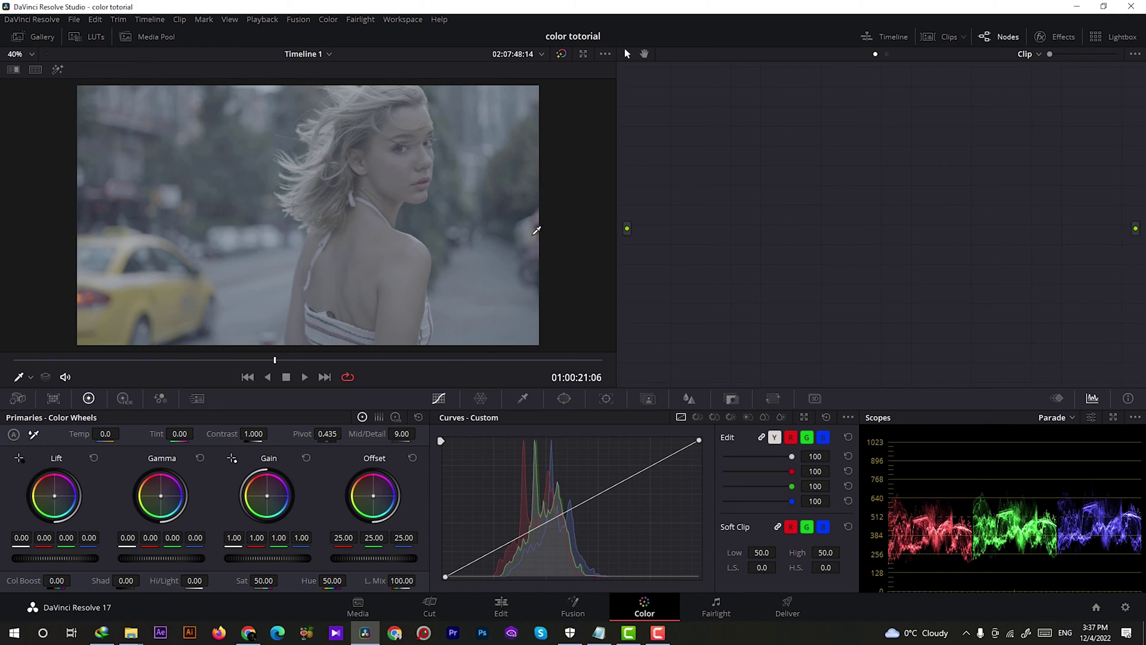
{"action": "key", "text": "alt+s"}
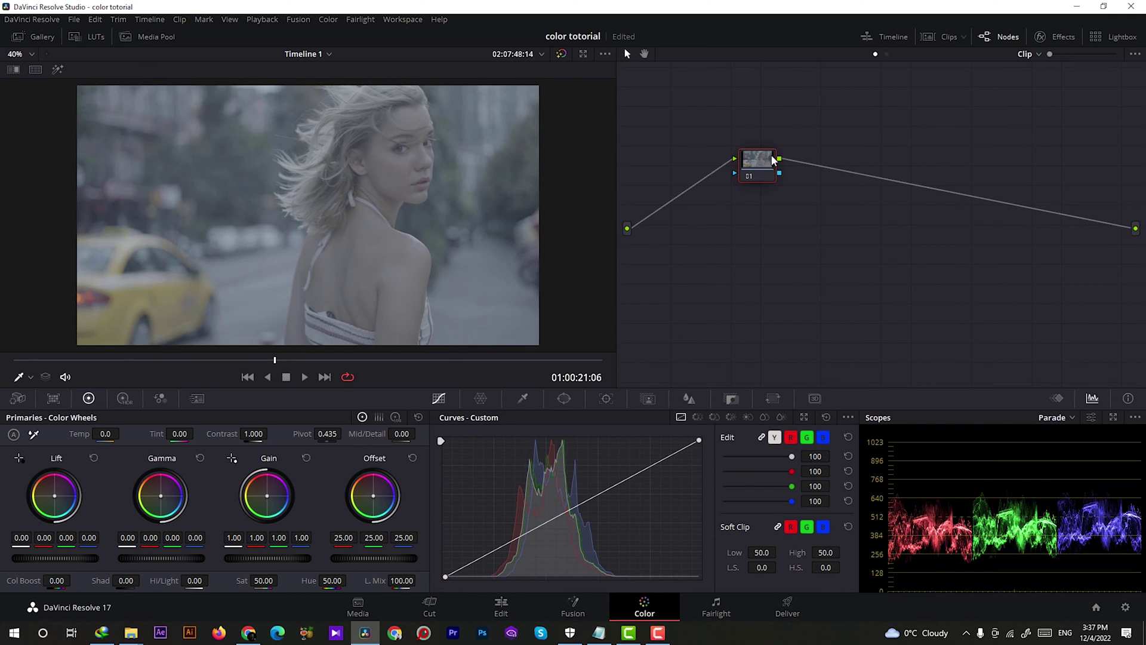
{"action": "left_click_drag", "start_coordinate": [753, 162], "coordinate": [696, 160]}
{"action": "key", "text": "alt+s"}
{"action": "key", "text": "alt+s"}
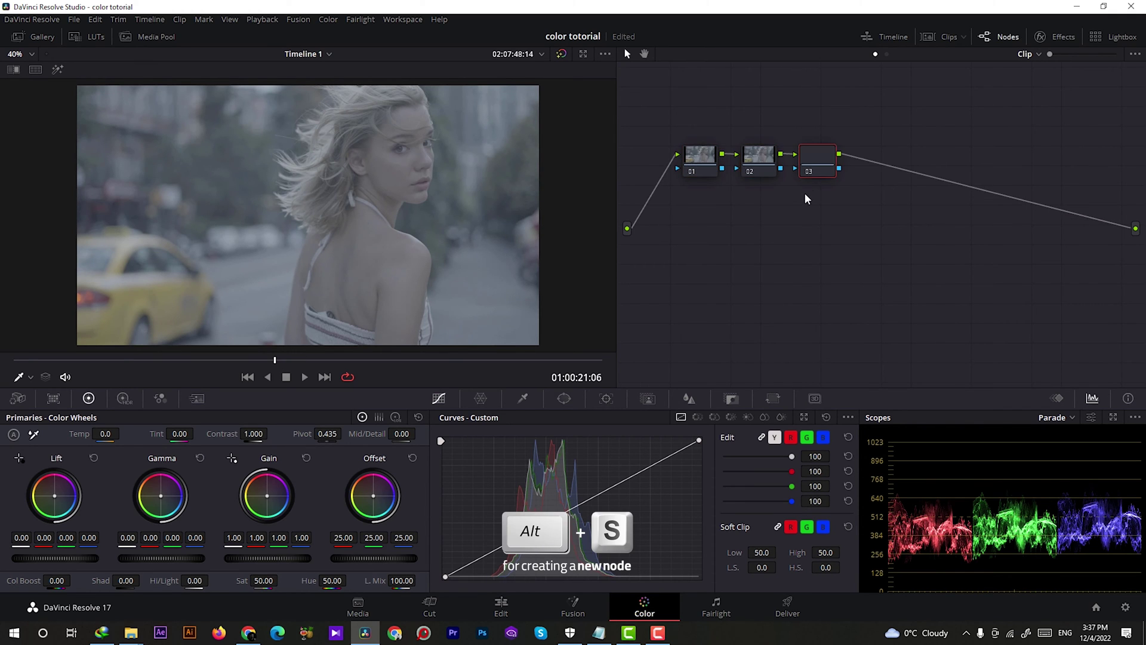
Step: Arrange nodes 02 and 03 side by side below node 01 in the node graph
{"action": "left_click_drag", "start_coordinate": [826, 162], "coordinate": [815, 310]}
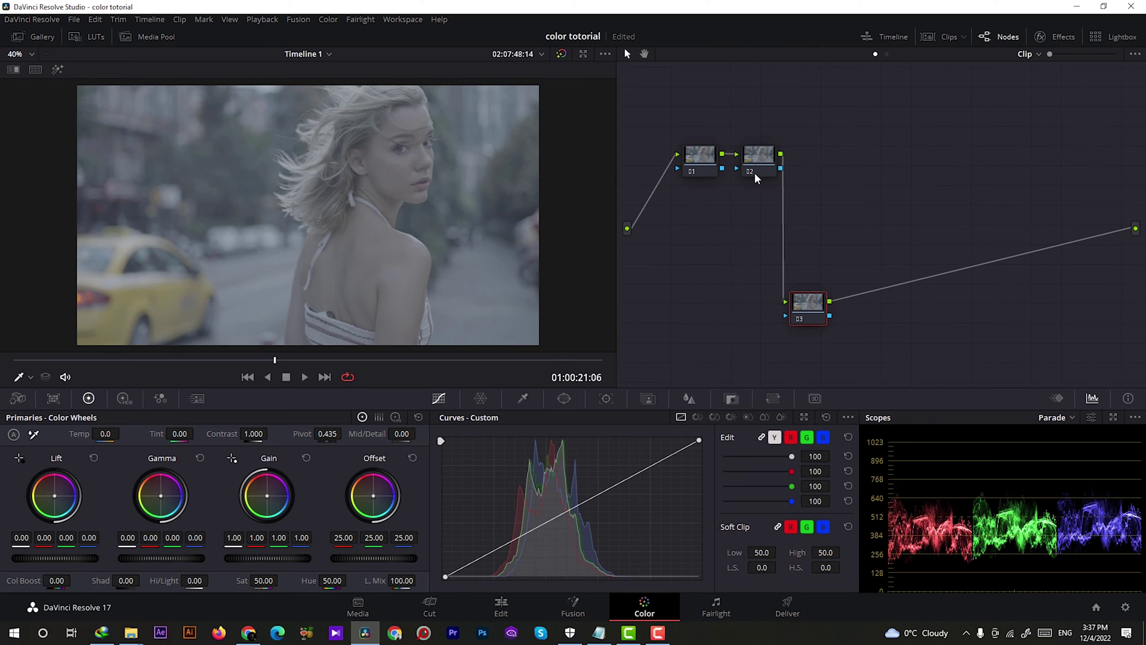
{"action": "left_click_drag", "start_coordinate": [757, 160], "coordinate": [748, 308]}
{"action": "left_click_drag", "start_coordinate": [900, 329], "coordinate": [708, 302]}
{"action": "left_click_drag", "start_coordinate": [803, 304], "coordinate": [881, 306]}
{"action": "left_click", "coordinate": [848, 348]}
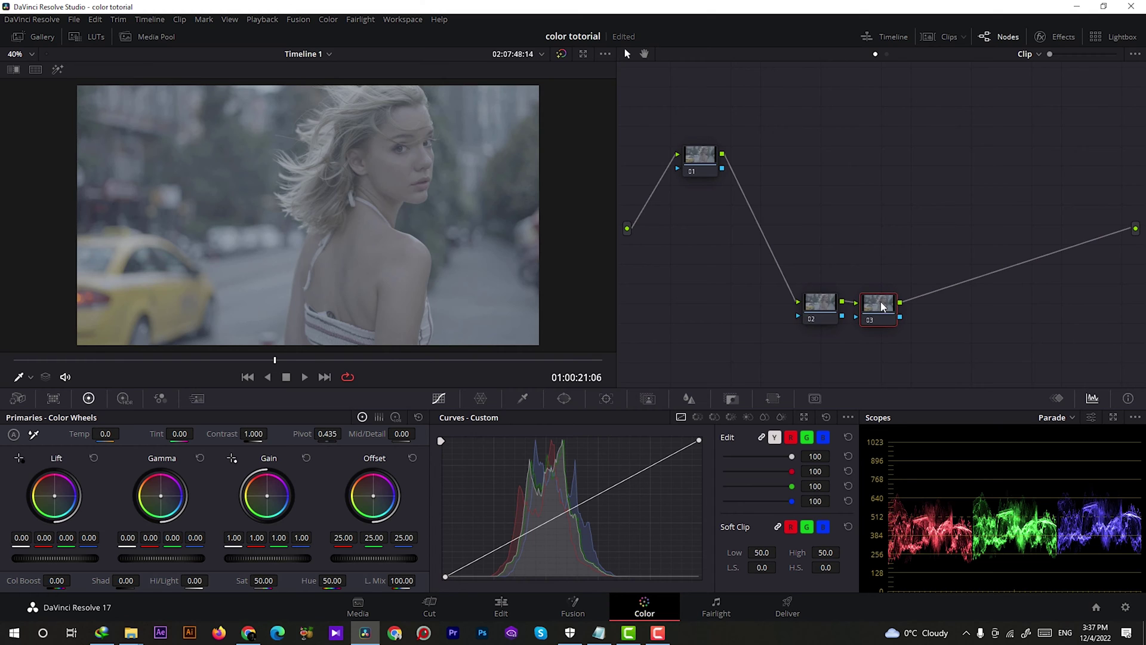
Step: Search the effects library for "color" and apply Color Space Transform to node 03
{"action": "left_click", "coordinate": [1054, 37]}
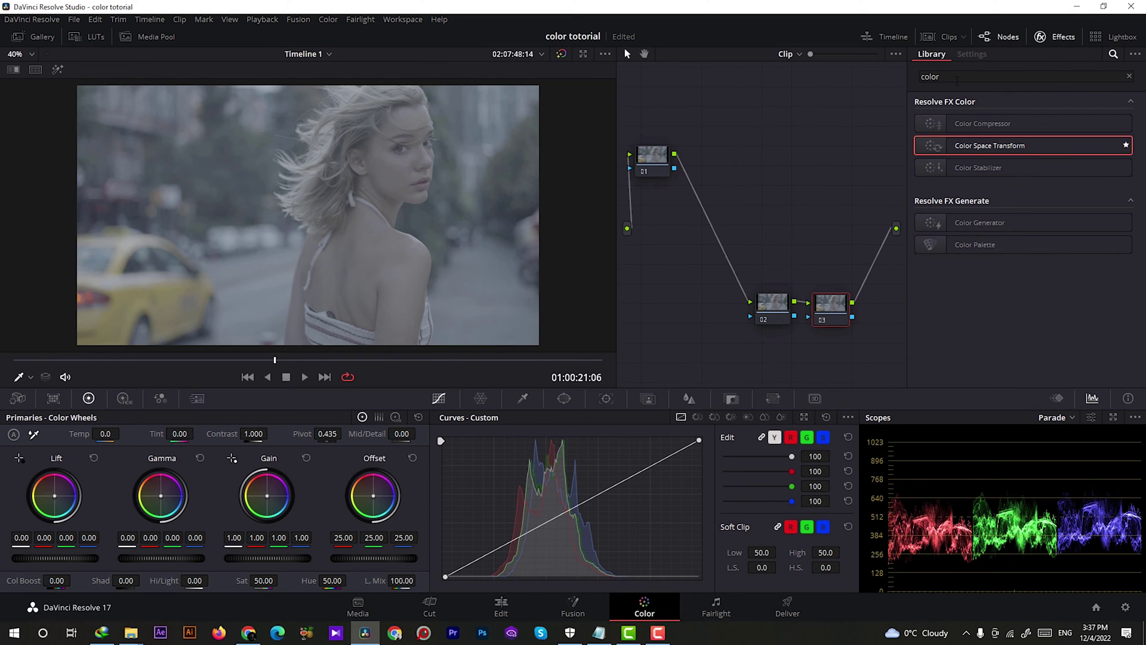
{"action": "left_click", "coordinate": [957, 80]}
{"action": "left_click", "coordinate": [1129, 76]}
{"action": "type", "text": "color"}
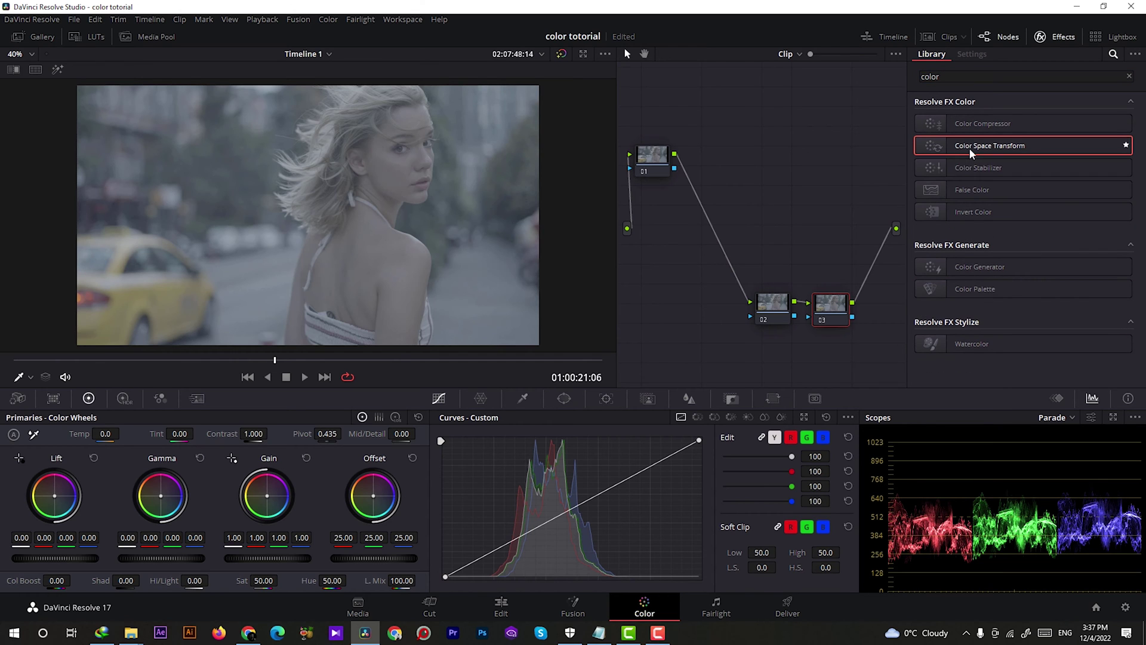
{"action": "left_click_drag", "start_coordinate": [967, 148], "coordinate": [836, 307]}
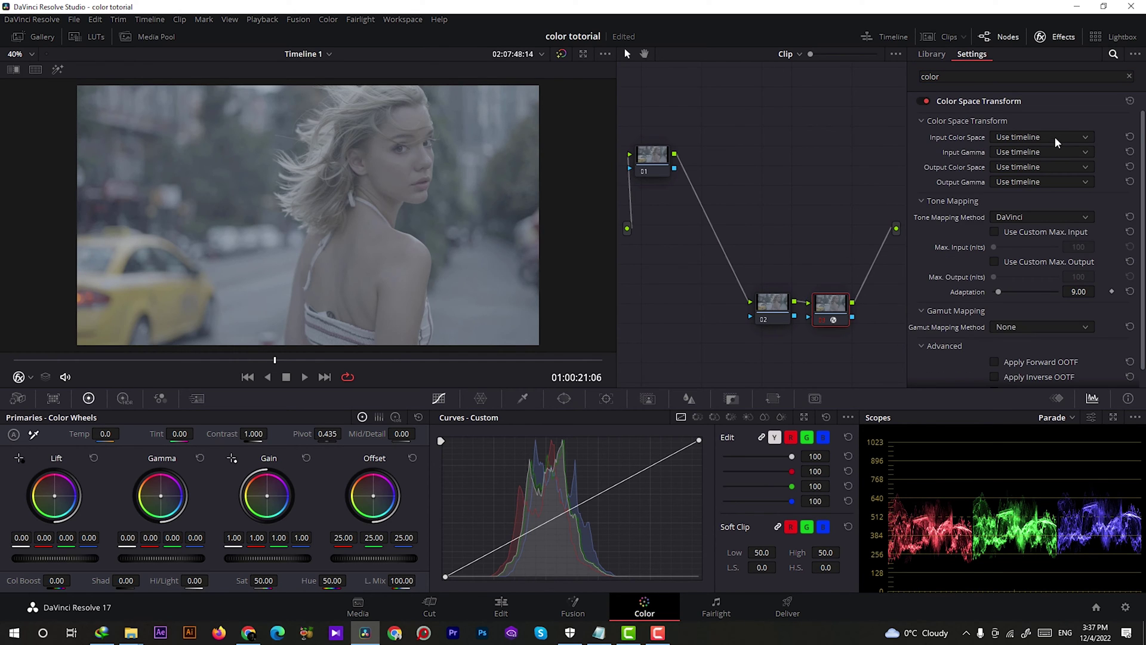
Step: Set the transform's input color space to Sony S-Gamut3.Cine and its input gamma to Sony S-Log3
{"action": "left_click", "coordinate": [1055, 142]}
{"action": "scroll", "coordinate": [1063, 188], "scroll_direction": "down", "scroll_amount": 5}
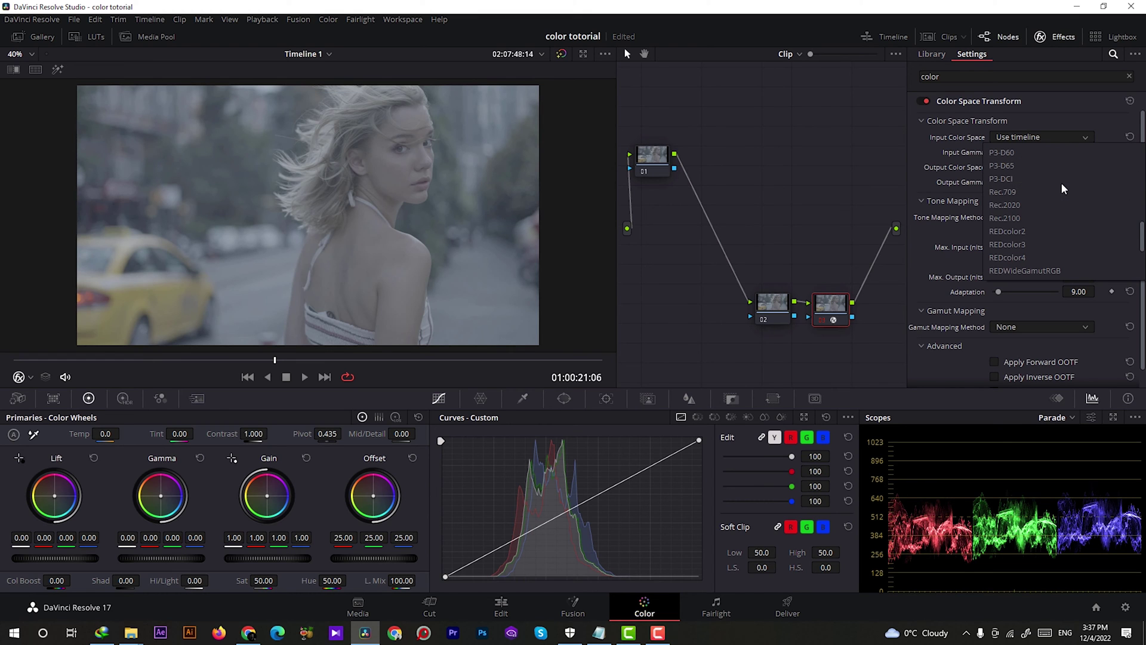
{"action": "scroll", "coordinate": [1062, 189], "scroll_direction": "down", "scroll_amount": 2}
{"action": "left_click", "coordinate": [1049, 243]}
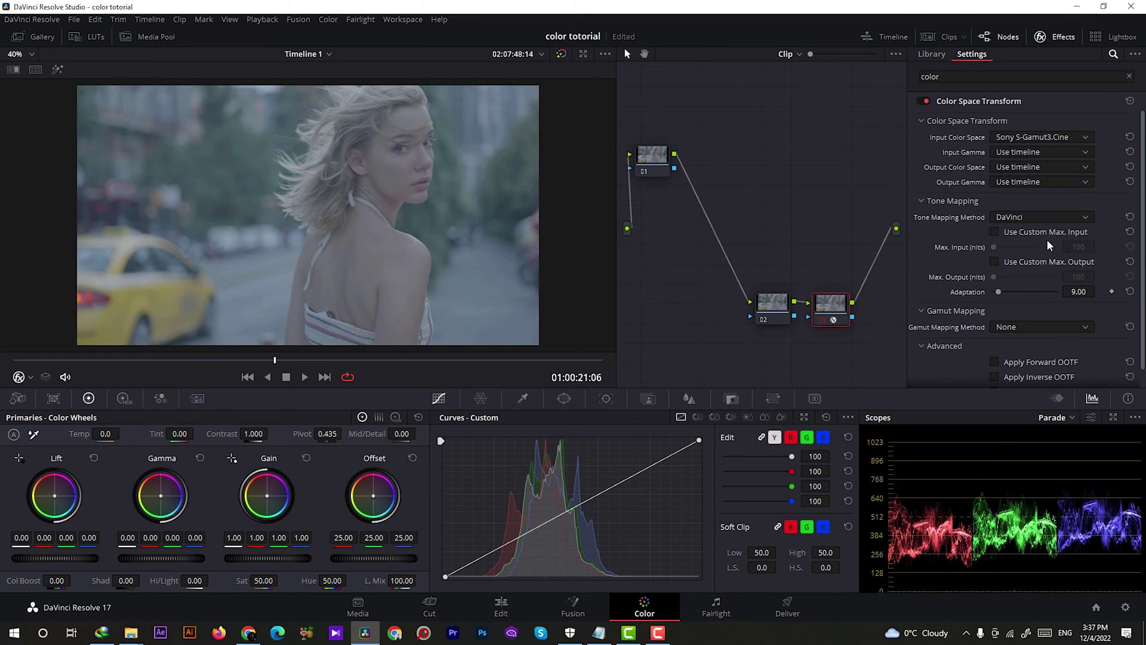
{"action": "left_click", "coordinate": [1034, 154]}
{"action": "scroll", "coordinate": [1053, 217], "scroll_direction": "down", "scroll_amount": 5}
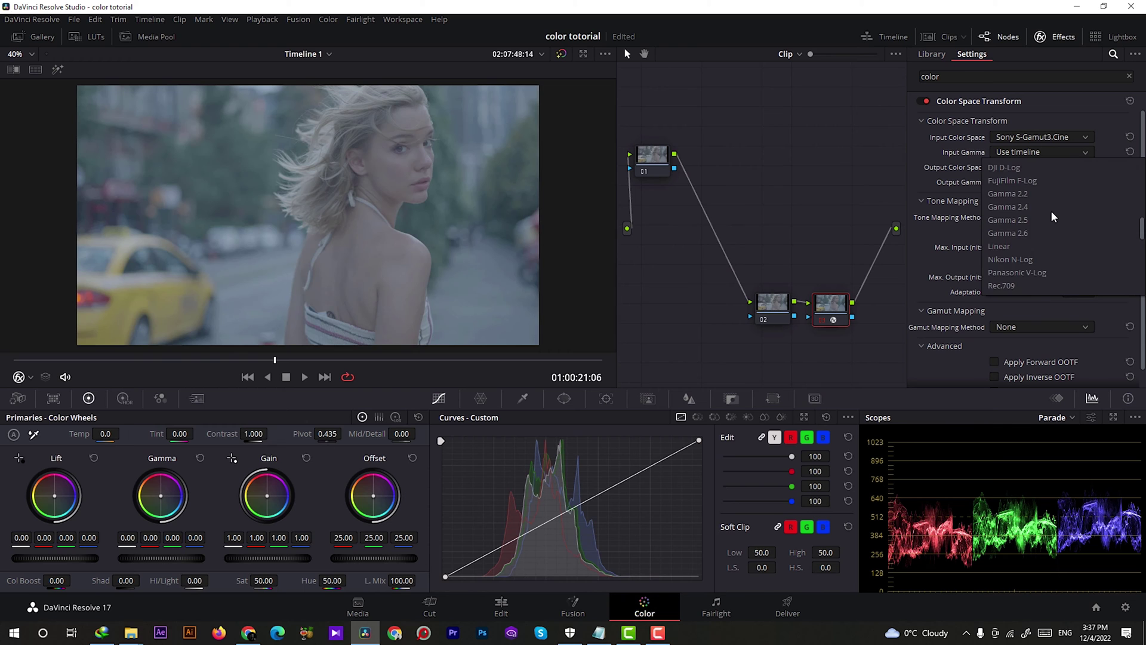
{"action": "scroll", "coordinate": [1053, 218], "scroll_direction": "down", "scroll_amount": 3}
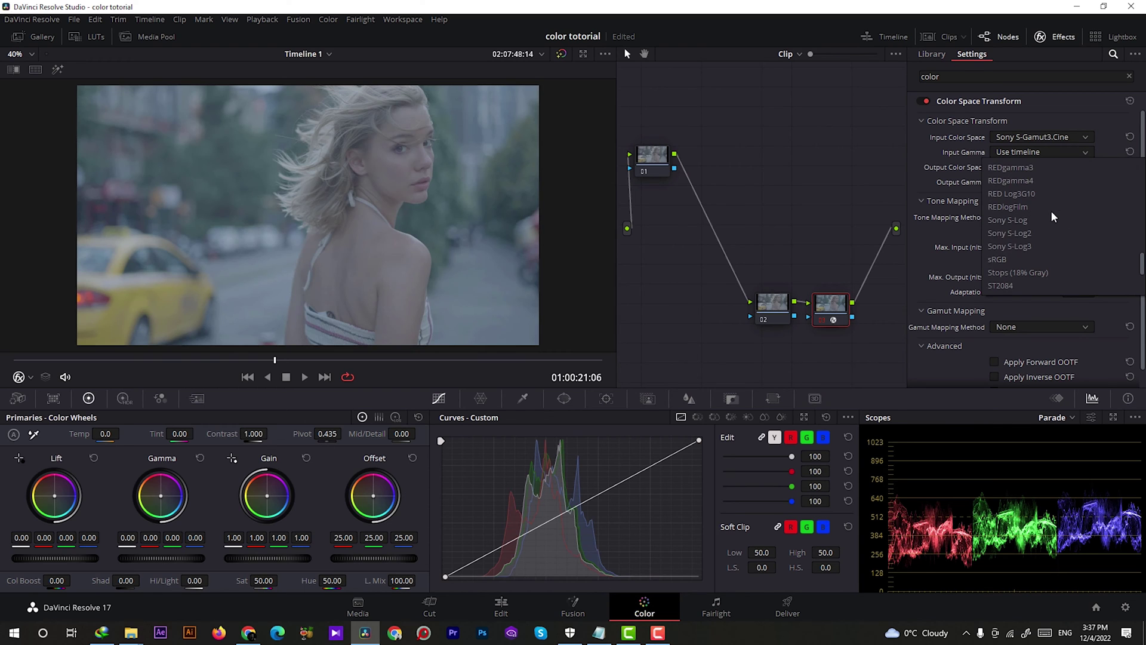
{"action": "left_click", "coordinate": [1036, 247]}
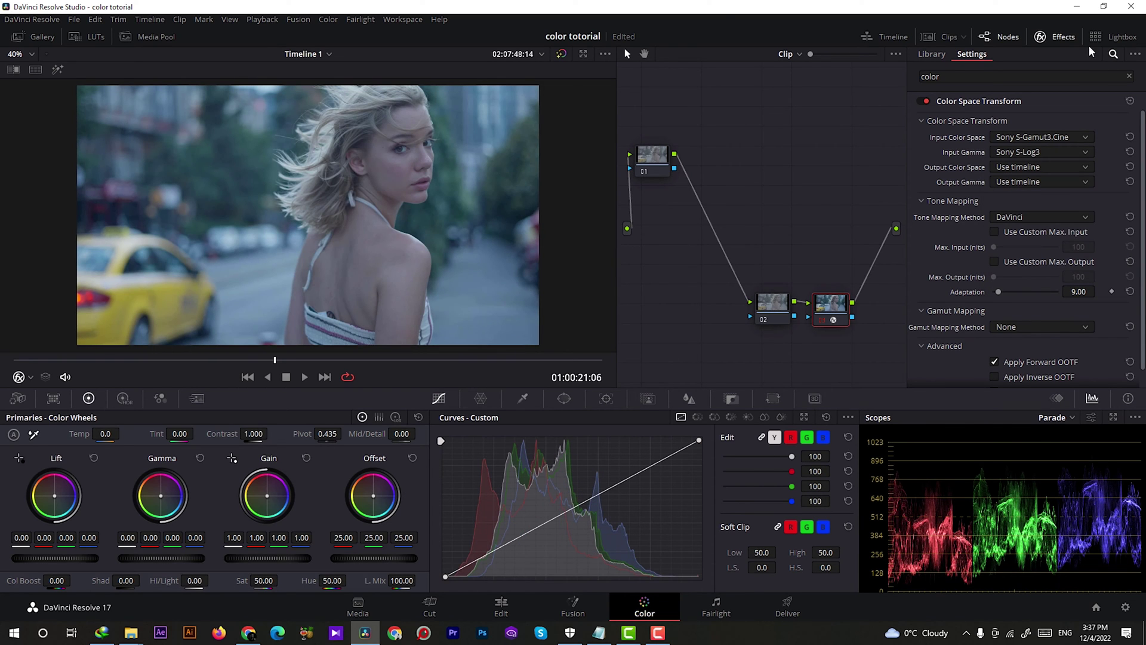
Step: Close the effects library and label the Color Space Transform node CST
{"action": "left_click", "coordinate": [1055, 37]}
{"action": "right_click", "coordinate": [877, 306]}
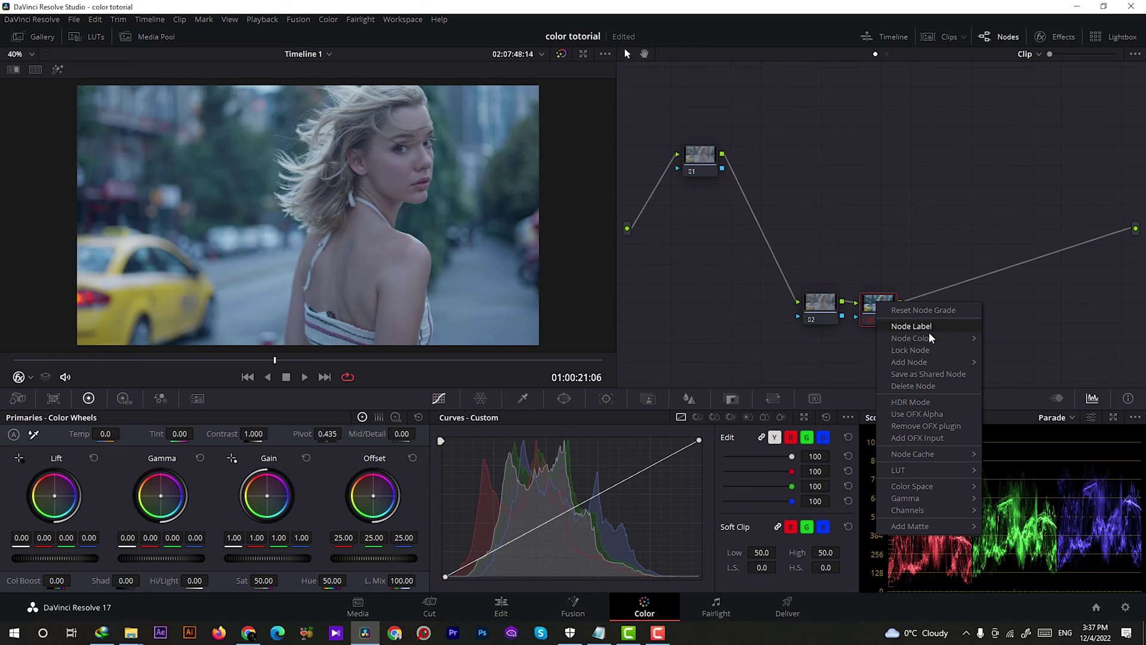
{"action": "left_click", "coordinate": [914, 326]}
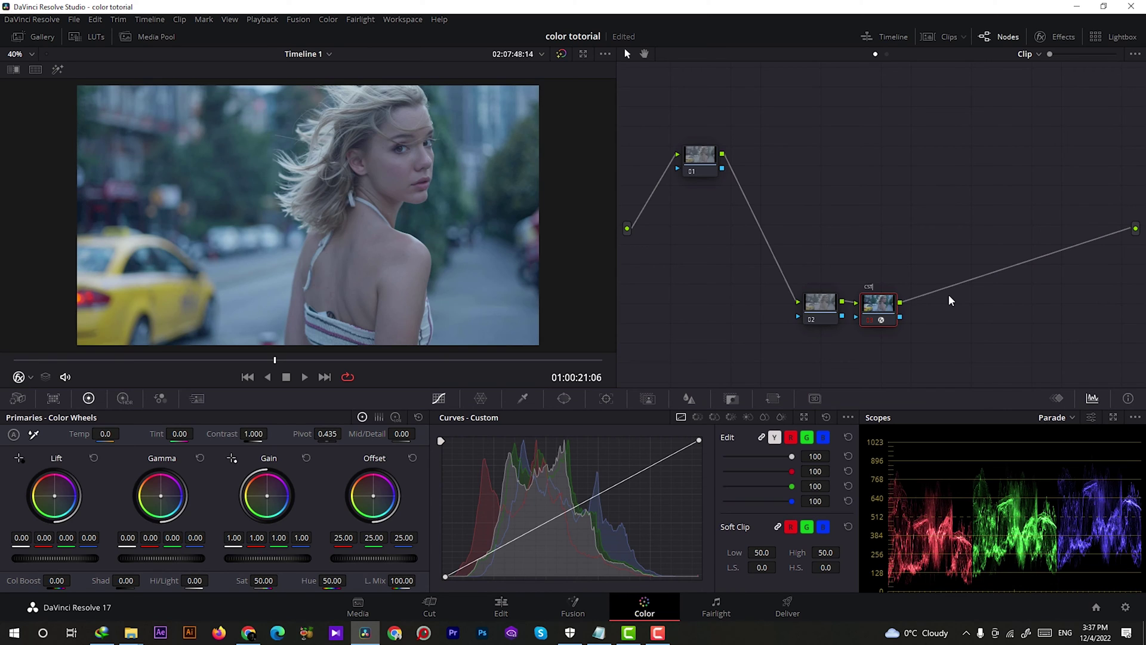
Step: On node 02, set the HDR wheels' color space to Sony S-Gamut3.Cine and choose their matching gamma
{"action": "left_click", "coordinate": [819, 303]}
{"action": "right_click", "coordinate": [819, 305]}
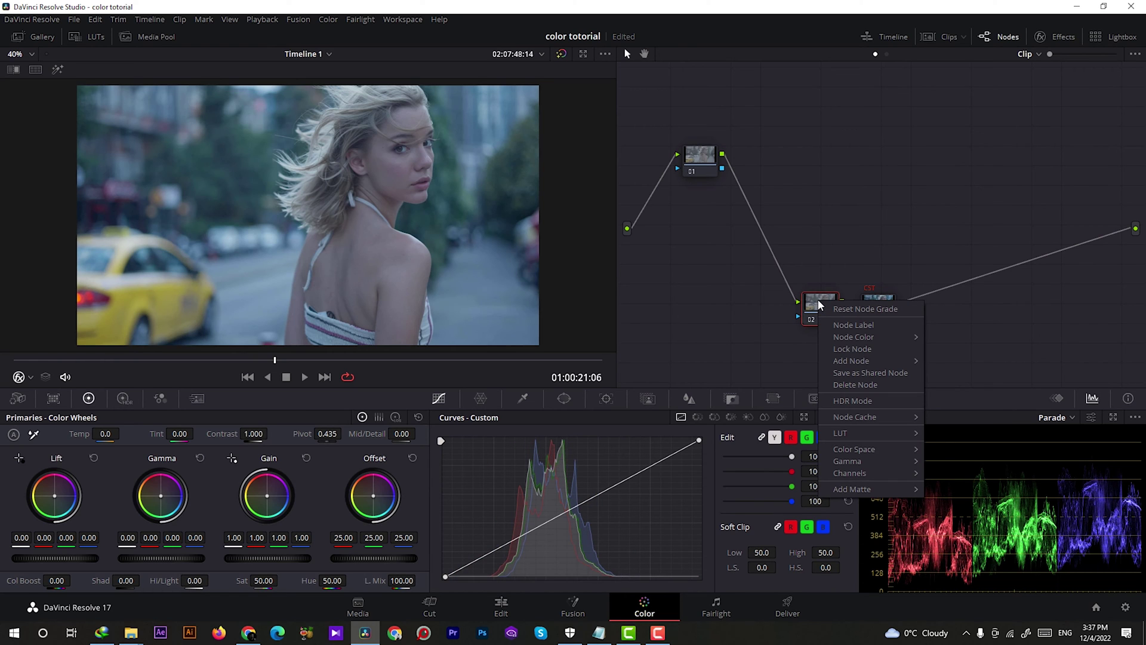
{"action": "left_click", "coordinate": [812, 302]}
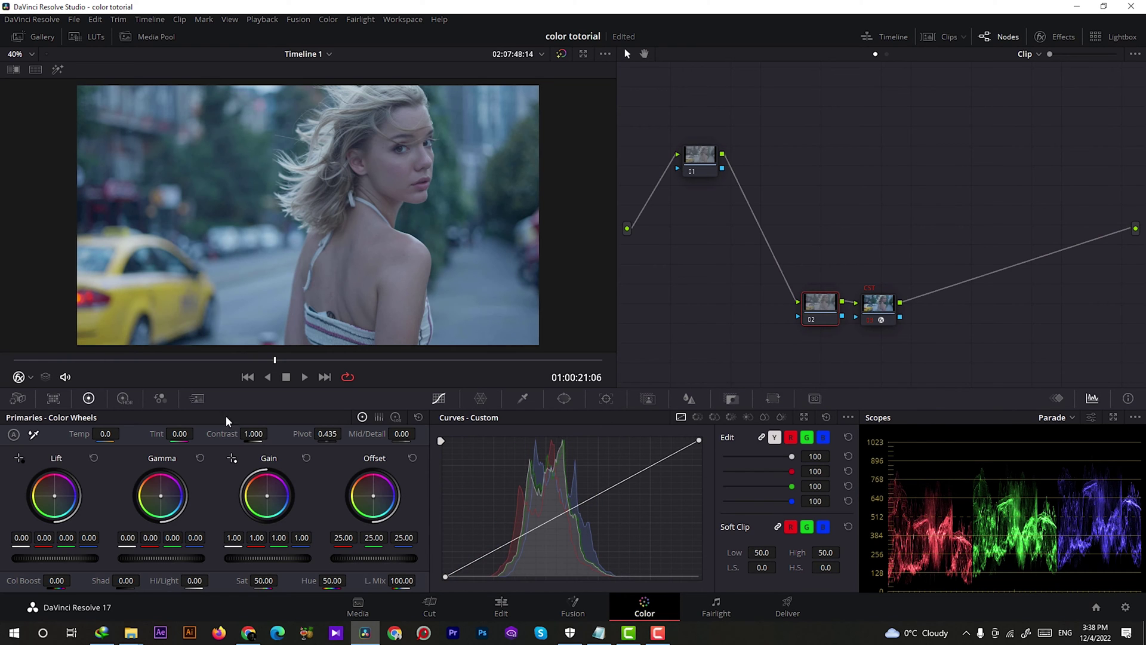
{"action": "left_click", "coordinate": [125, 398]}
{"action": "left_click", "coordinate": [419, 417]}
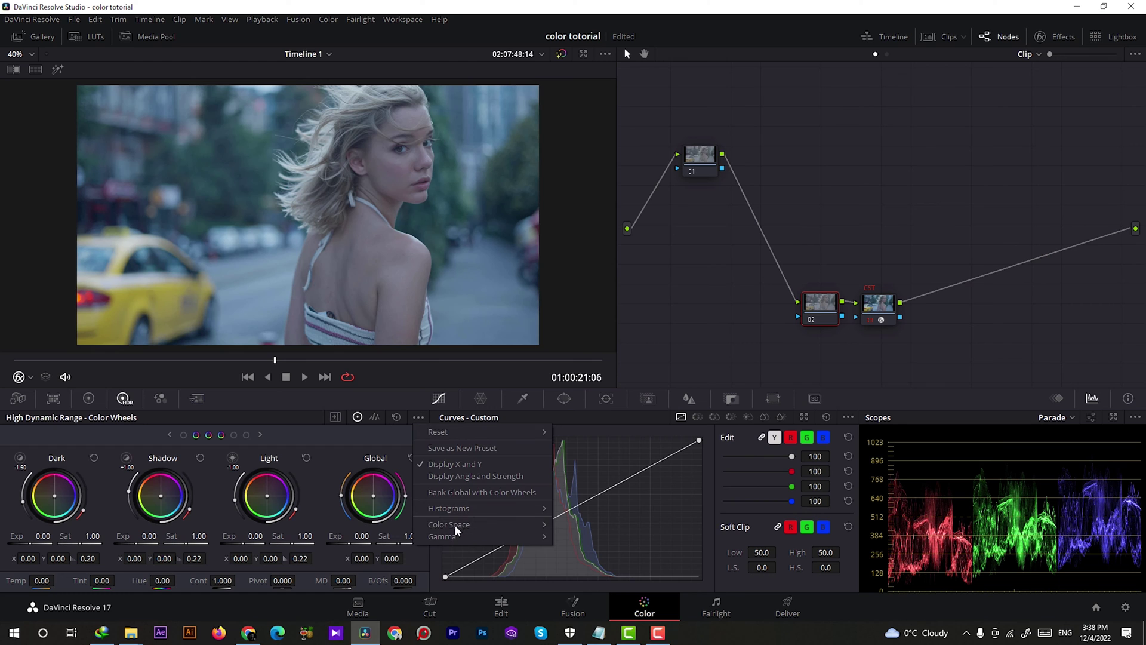
{"action": "mouse_move", "coordinate": [456, 526]}
{"action": "left_click", "coordinate": [606, 589]}
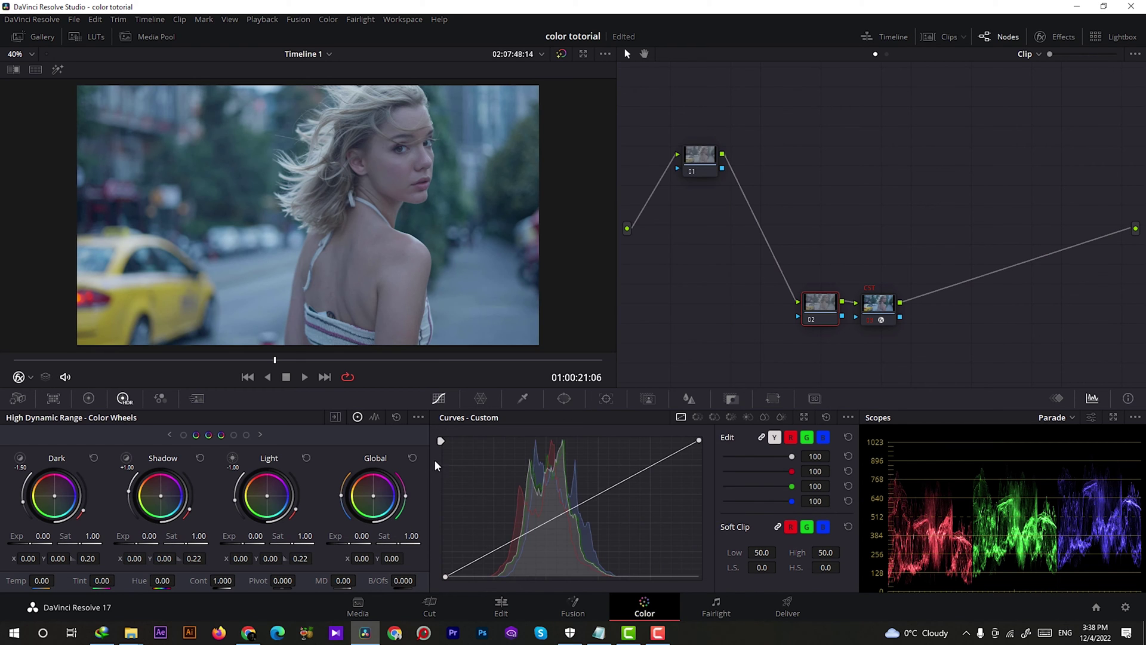
{"action": "left_click", "coordinate": [418, 417]}
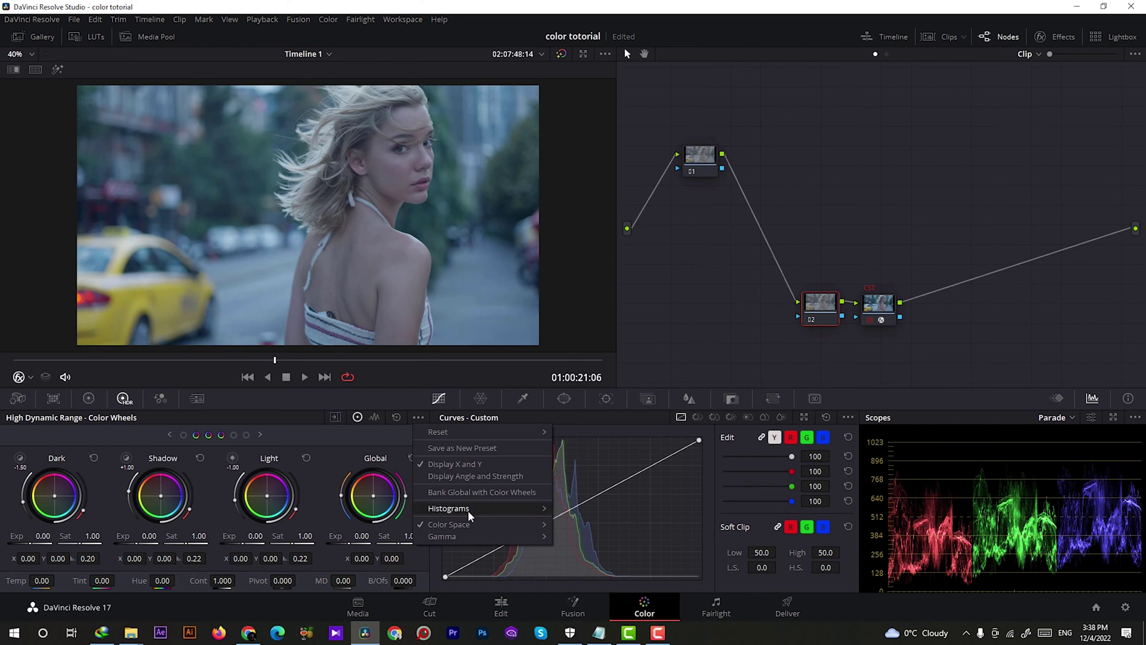
{"action": "mouse_move", "coordinate": [459, 536]}
{"action": "left_click", "coordinate": [613, 545]}
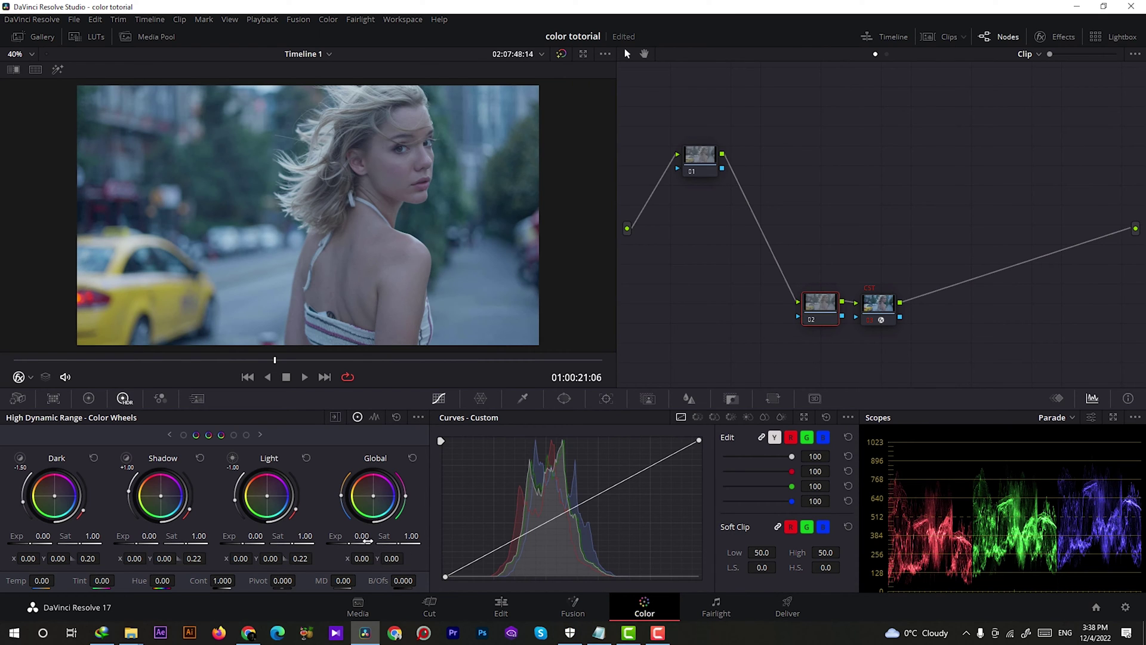
Step: Set node 02's HDR exposures to -0.90 for Global, 0.07 for Light, -0.34 for Shadow and -0.27 for Dark
{"action": "left_click_drag", "start_coordinate": [360, 536], "coordinate": [272, 535]}
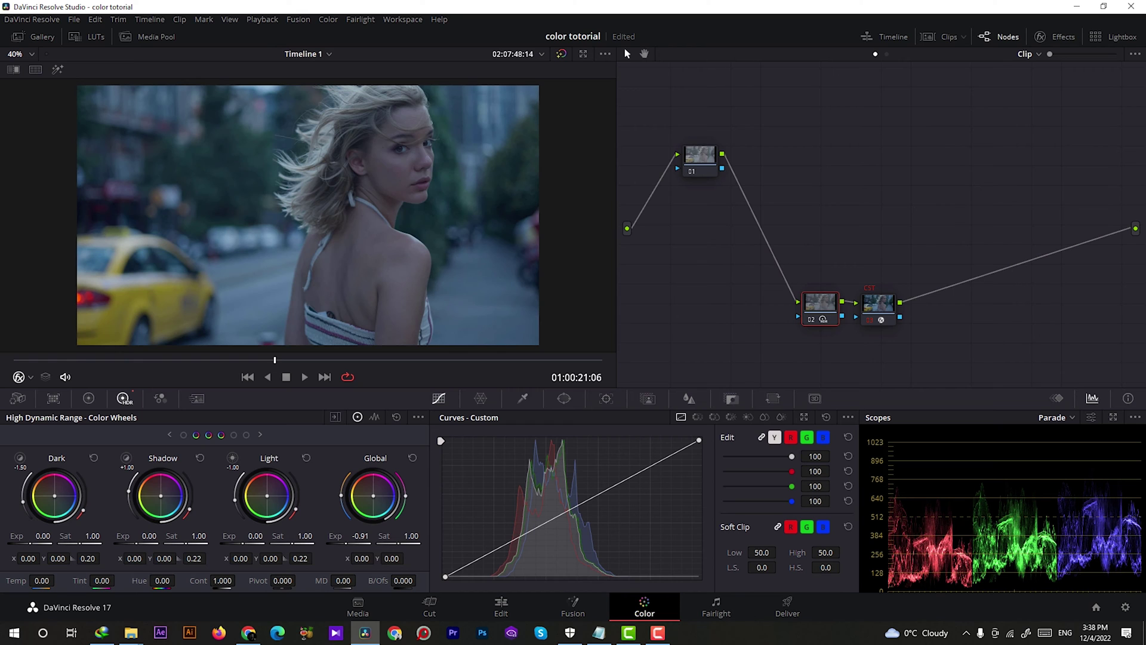
{"action": "left_click_drag", "start_coordinate": [273, 535], "coordinate": [275, 536]}
{"action": "left_click_drag", "start_coordinate": [245, 542], "coordinate": [249, 542]}
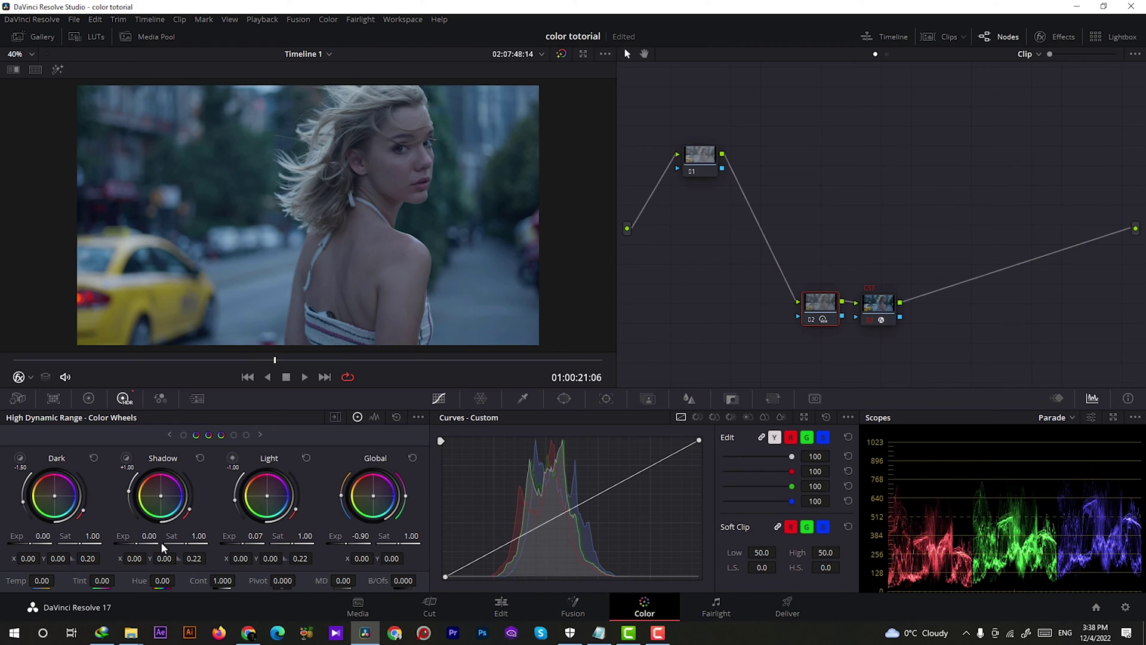
{"action": "left_click_drag", "start_coordinate": [141, 543], "coordinate": [134, 543]}
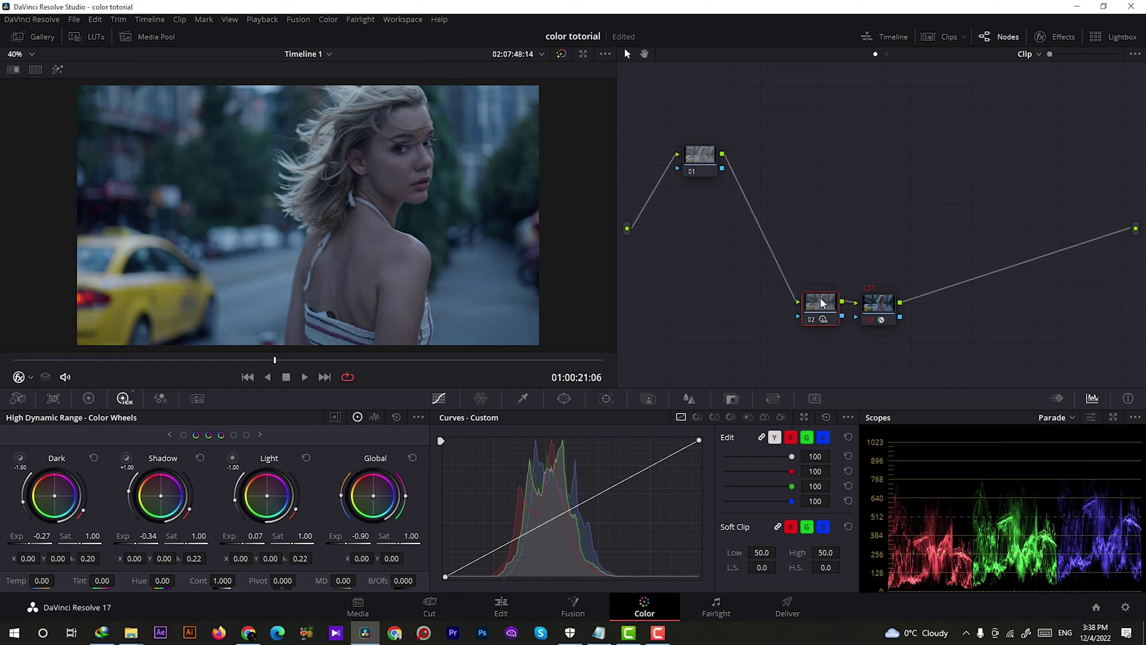
Step: Insert two serial nodes between node 01 and the HDR-graded node, placing them in a row above it
{"action": "key", "text": "alt+s"}
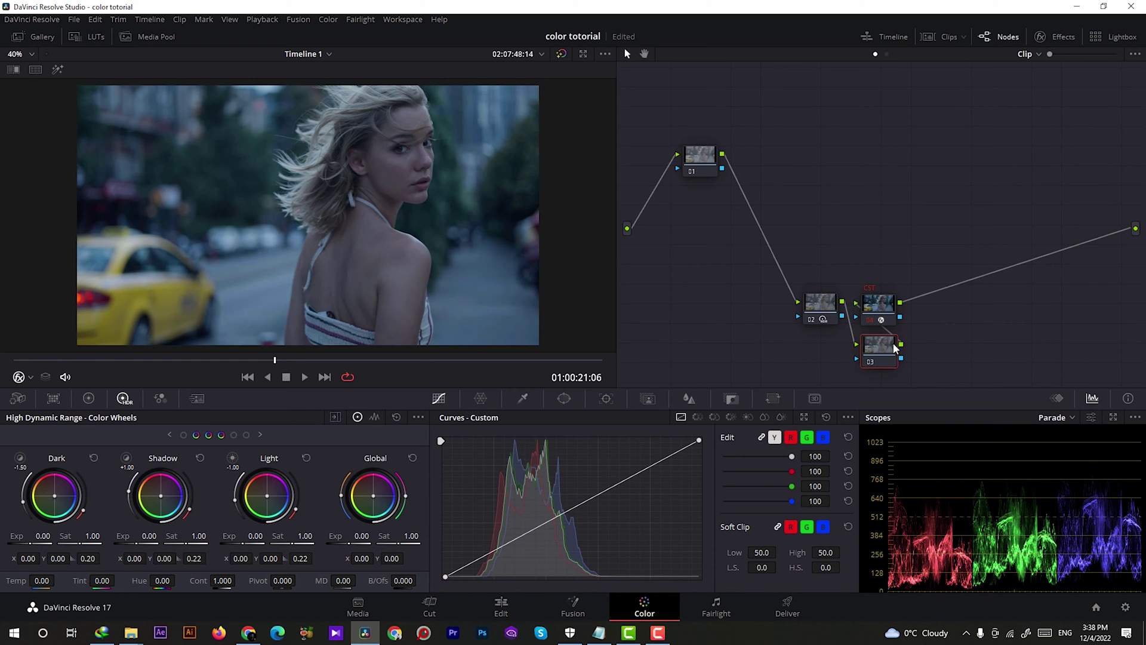
{"action": "key", "text": "Delete"}
{"action": "left_click", "coordinate": [816, 309]}
{"action": "key", "text": "shift+s"}
{"action": "left_click_drag", "start_coordinate": [829, 307], "coordinate": [809, 226]}
{"action": "key", "text": "alt+s"}
{"action": "left_click", "coordinate": [875, 224], "text": "ctrl"}
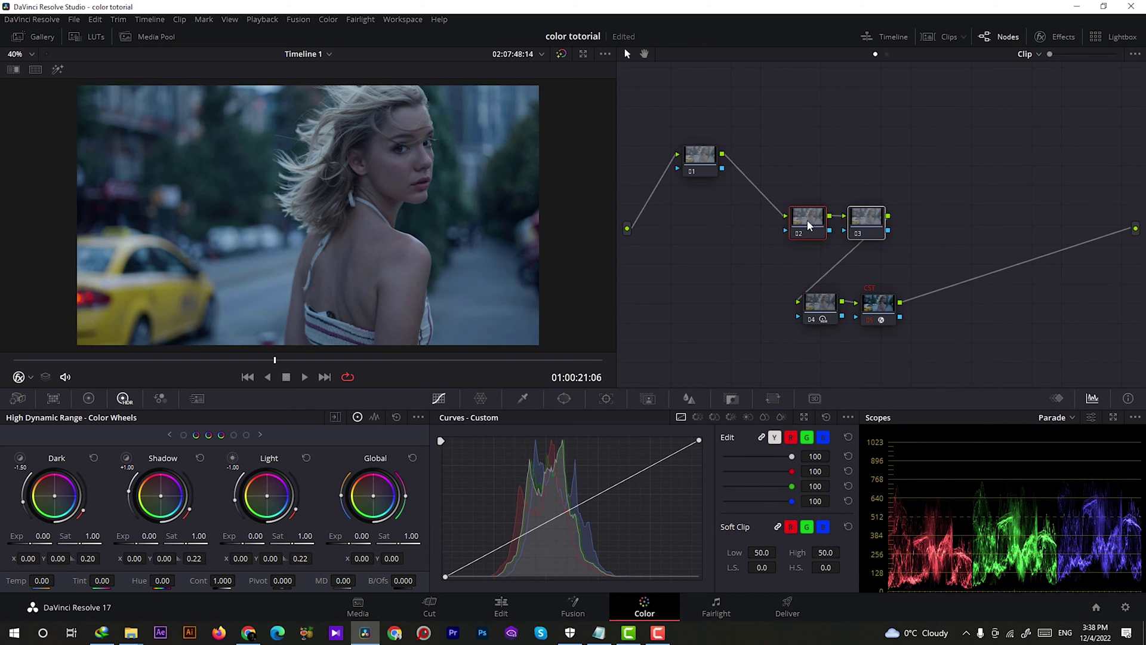
{"action": "left_click", "coordinate": [782, 255]}
Step: Label the HDR-graded node 04 Exposure
{"action": "left_click", "coordinate": [815, 318]}
{"action": "right_click", "coordinate": [821, 305]}
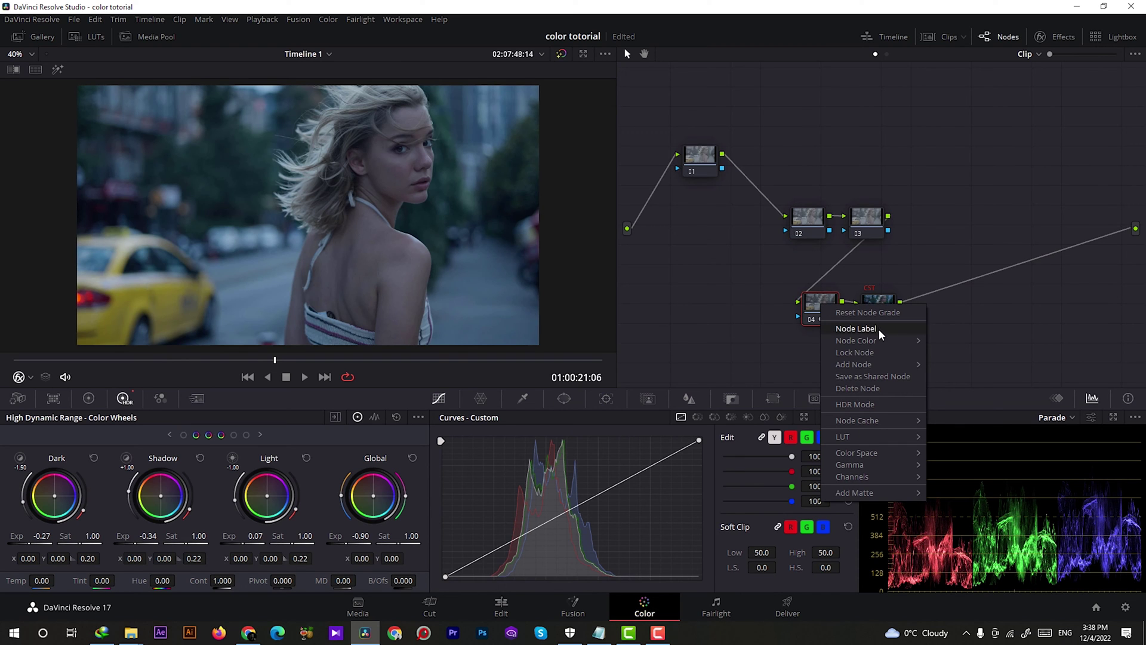
{"action": "left_click", "coordinate": [869, 331]}
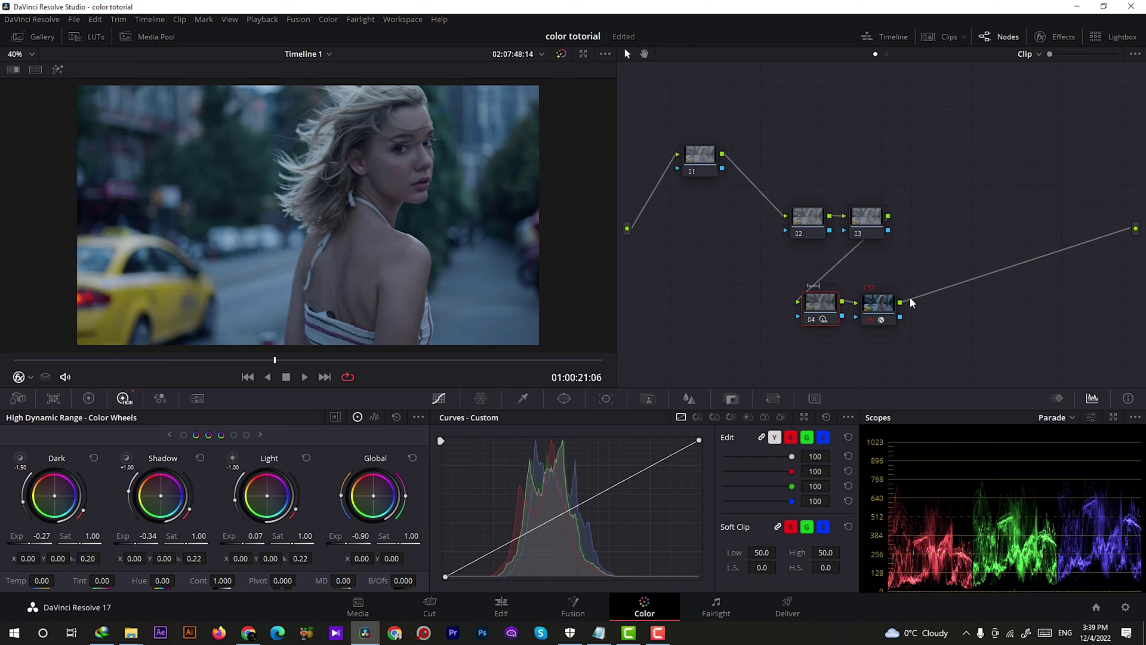
{"action": "key", "text": "Return"}
Step: On node 03, set the Offset blue to 22.92 and green to 24.36, and fine-tune the Log midtone blue
{"action": "left_click", "coordinate": [864, 222]}
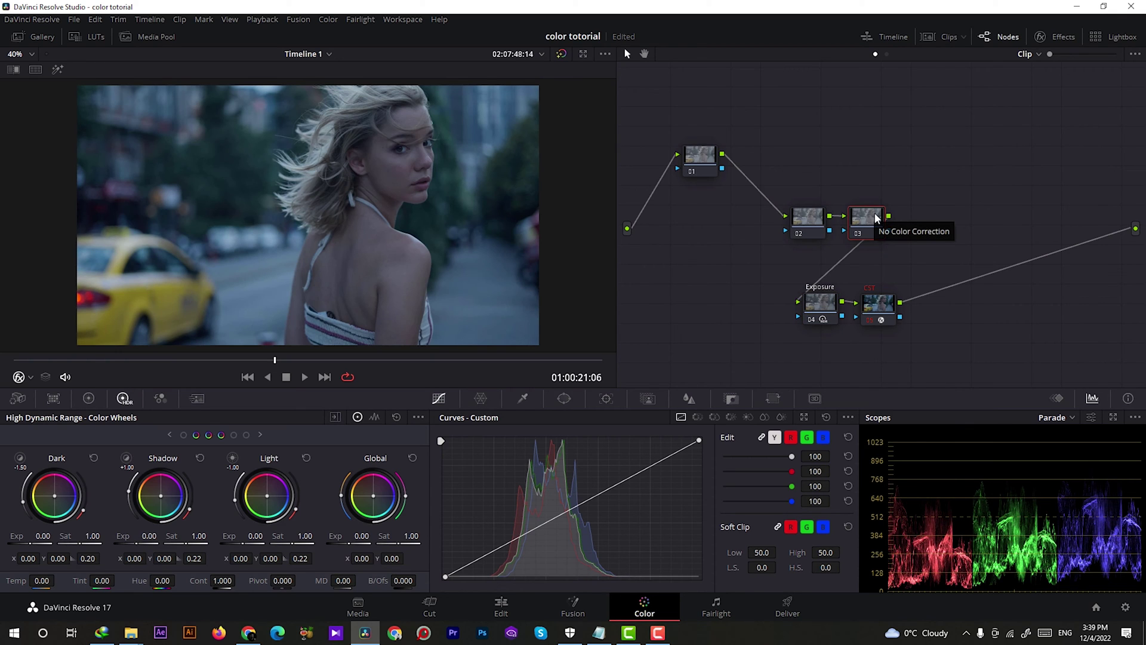
{"action": "left_click", "coordinate": [88, 398]}
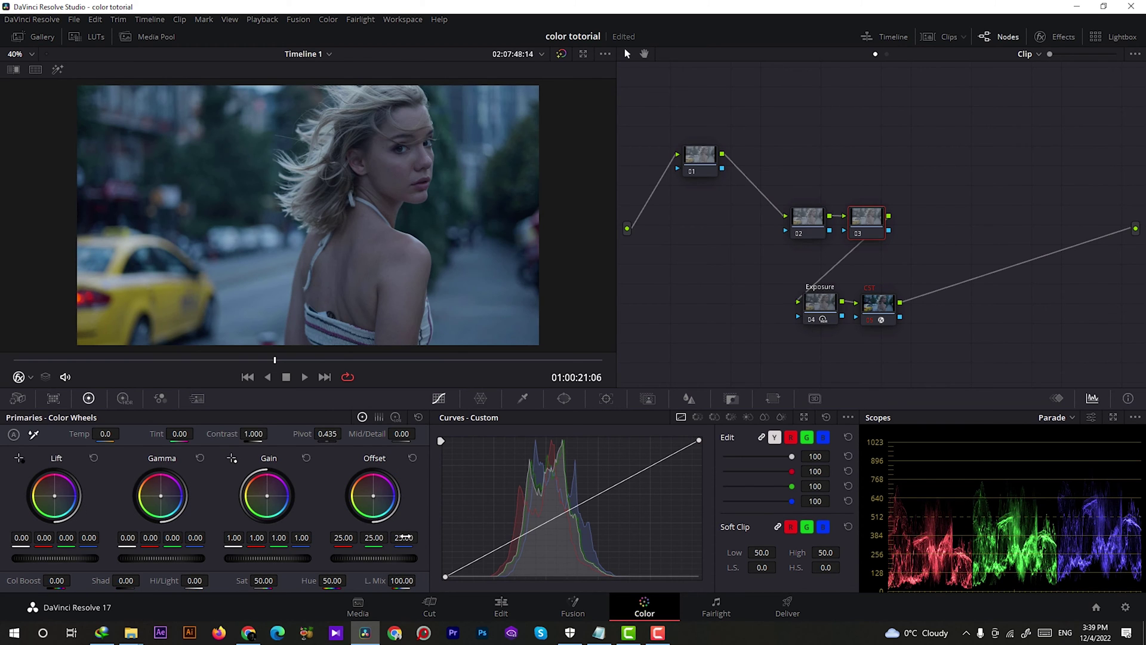
{"action": "left_click_drag", "start_coordinate": [404, 538], "coordinate": [390, 538]}
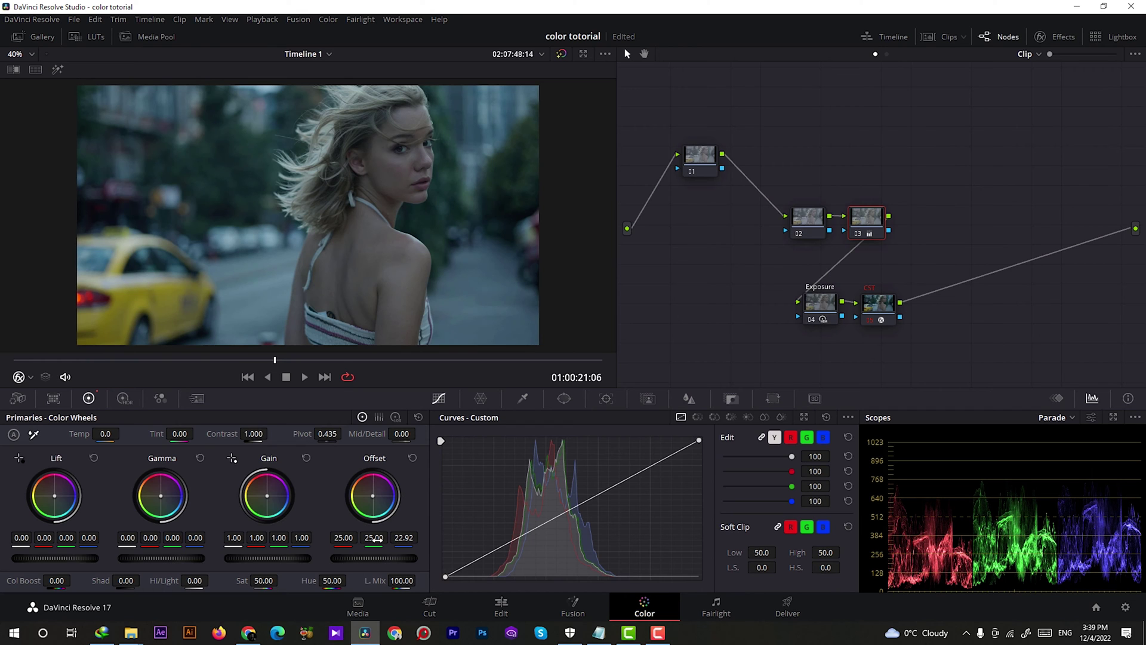
{"action": "left_click_drag", "start_coordinate": [373, 538], "coordinate": [371, 538]}
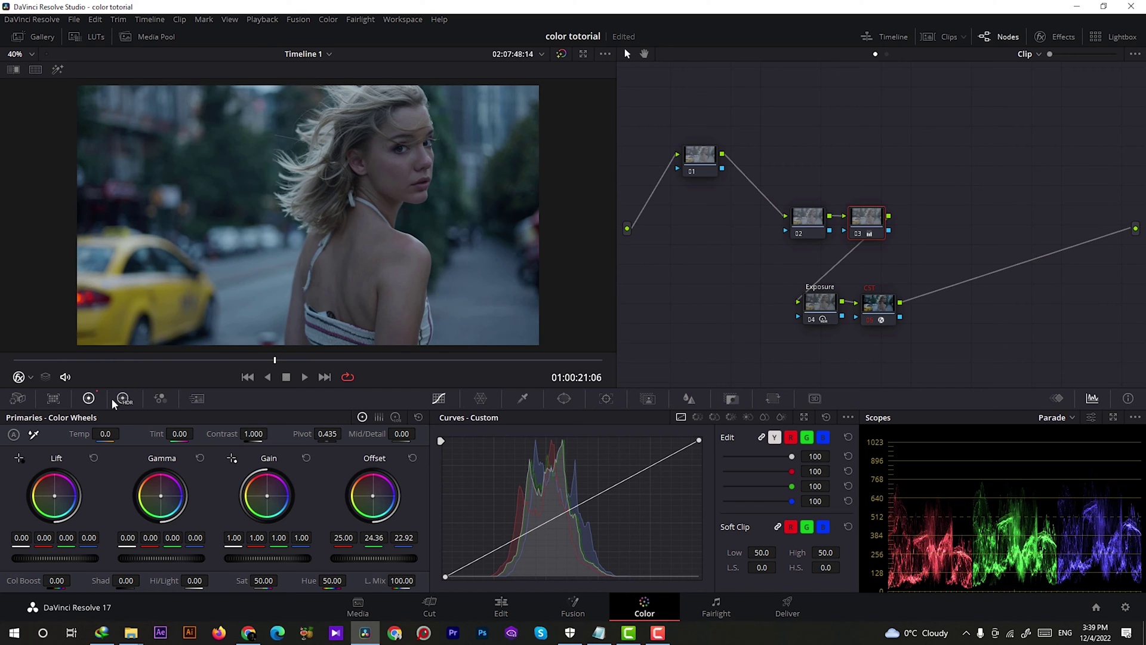
{"action": "left_click", "coordinate": [398, 417]}
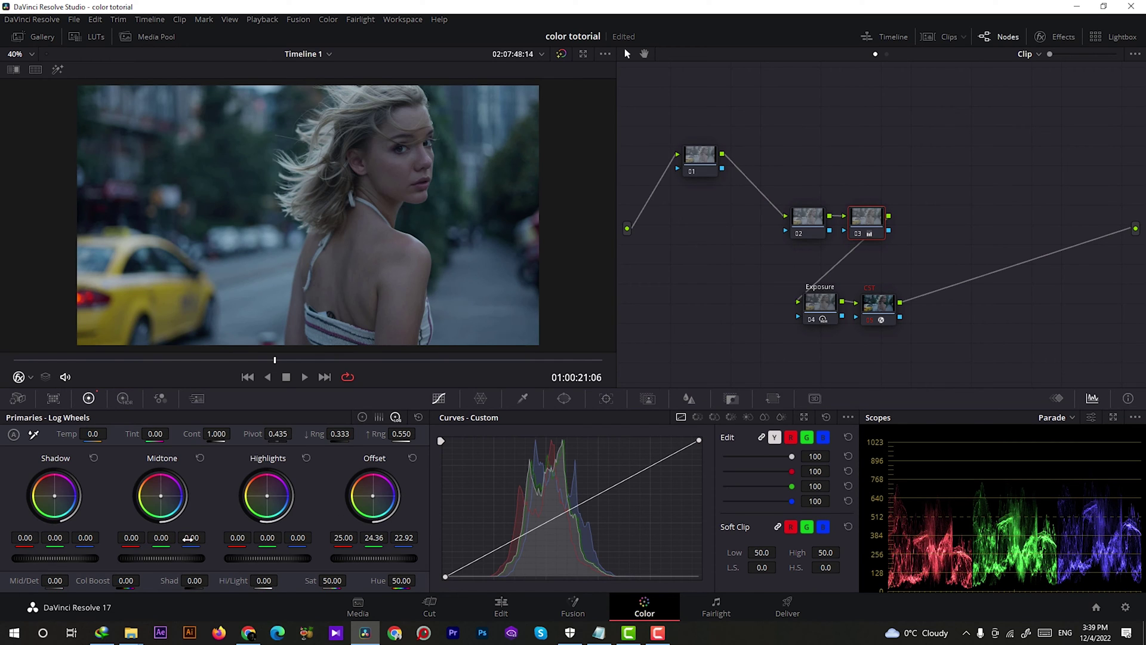
{"action": "left_click_drag", "start_coordinate": [192, 538], "coordinate": [190, 538]}
Step: Set the HDR wheels' color space to Sony S-Gamut3.Cine and their gamma to Sony S-Log3 on node 03
{"action": "left_click", "coordinate": [123, 399]}
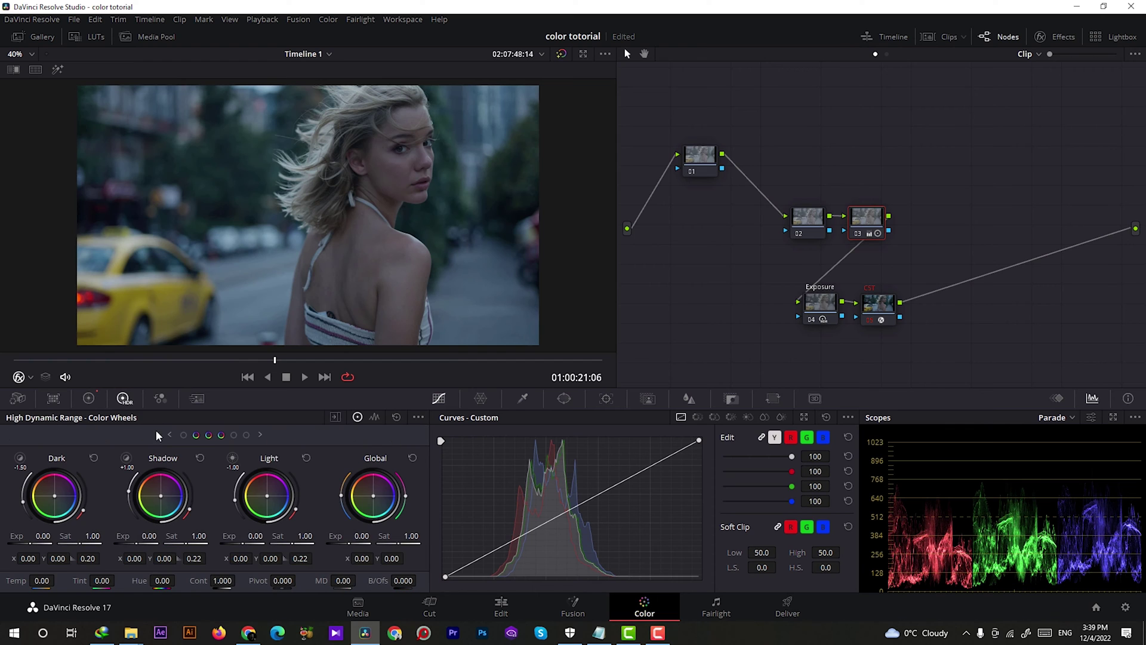
{"action": "left_click", "coordinate": [418, 417]}
{"action": "mouse_move", "coordinate": [439, 521]}
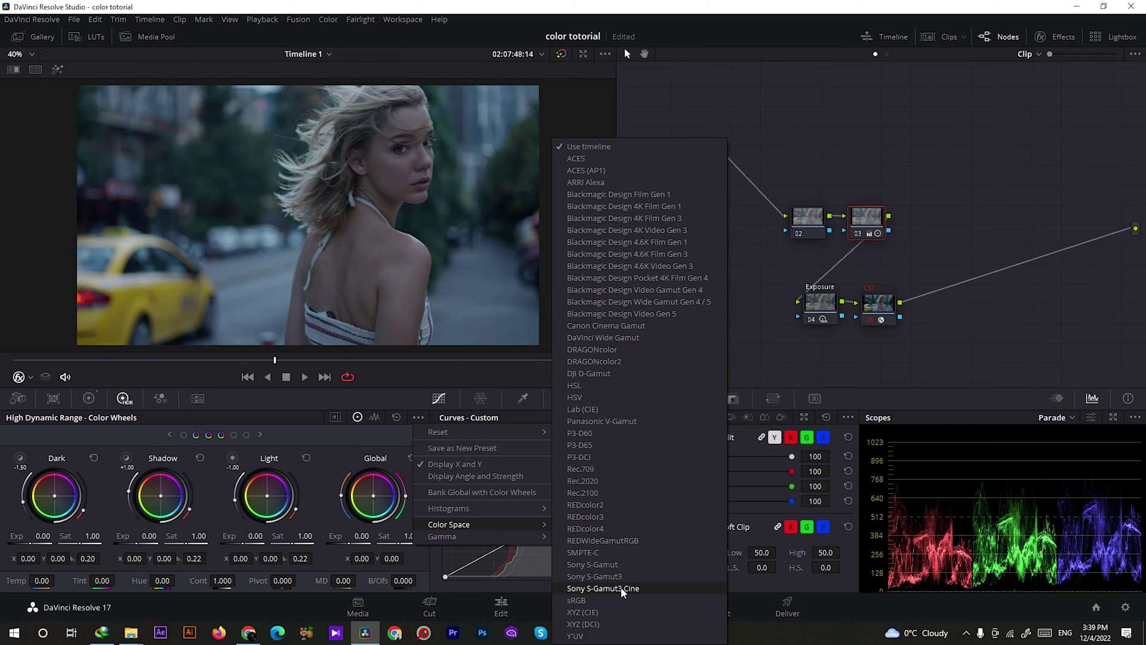
{"action": "left_click", "coordinate": [624, 588]}
{"action": "left_click", "coordinate": [420, 417]}
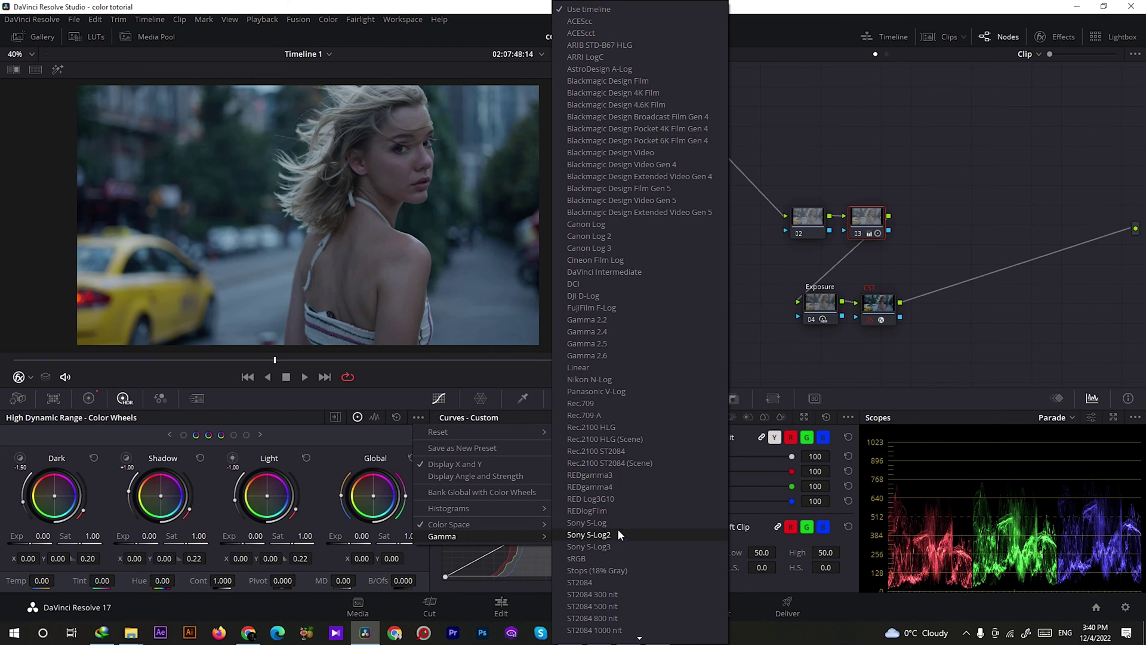
{"action": "left_click", "coordinate": [607, 542]}
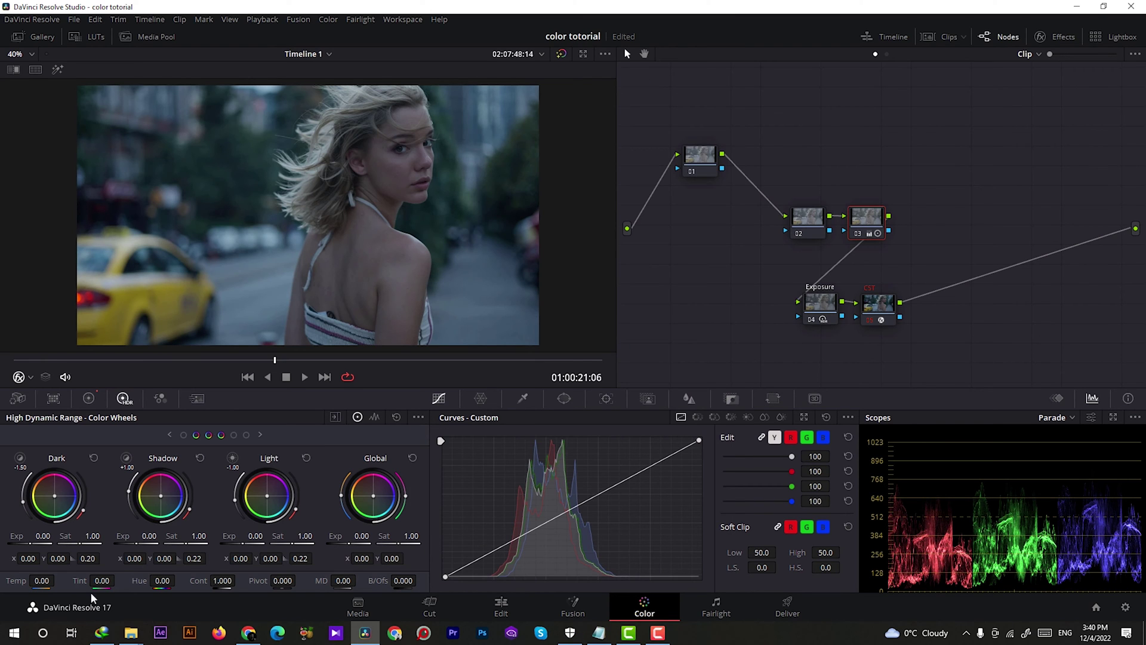
Step: Set node 03's HDR temperature to 92.80 and tint to -2.20
{"action": "left_click_drag", "start_coordinate": [24, 579], "coordinate": [58, 579]}
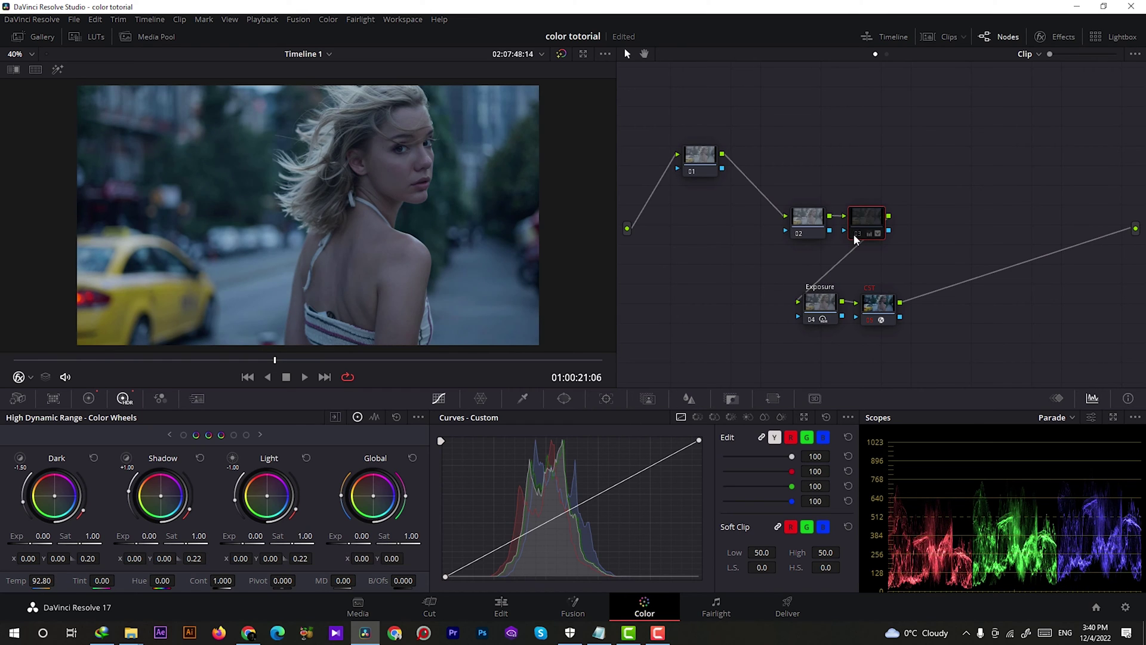
{"action": "mouse_move", "coordinate": [107, 585]}
{"action": "left_mouse_down"}
{"action": "mouse_move", "coordinate": [67, 584]}
{"action": "mouse_move", "coordinate": [113, 585]}
{"action": "left_mouse_up"}
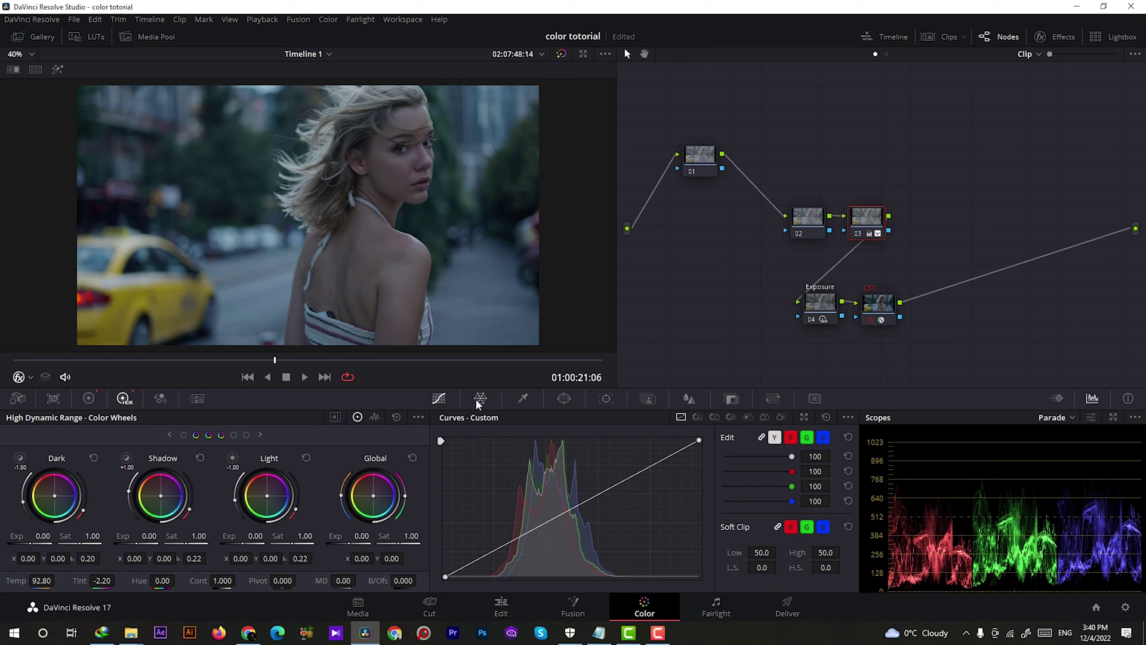
Step: Place control points for the cyan, green, yellow and magenta ranges on node 03's Hue Vs Sat curve
{"action": "left_click", "coordinate": [698, 416]}
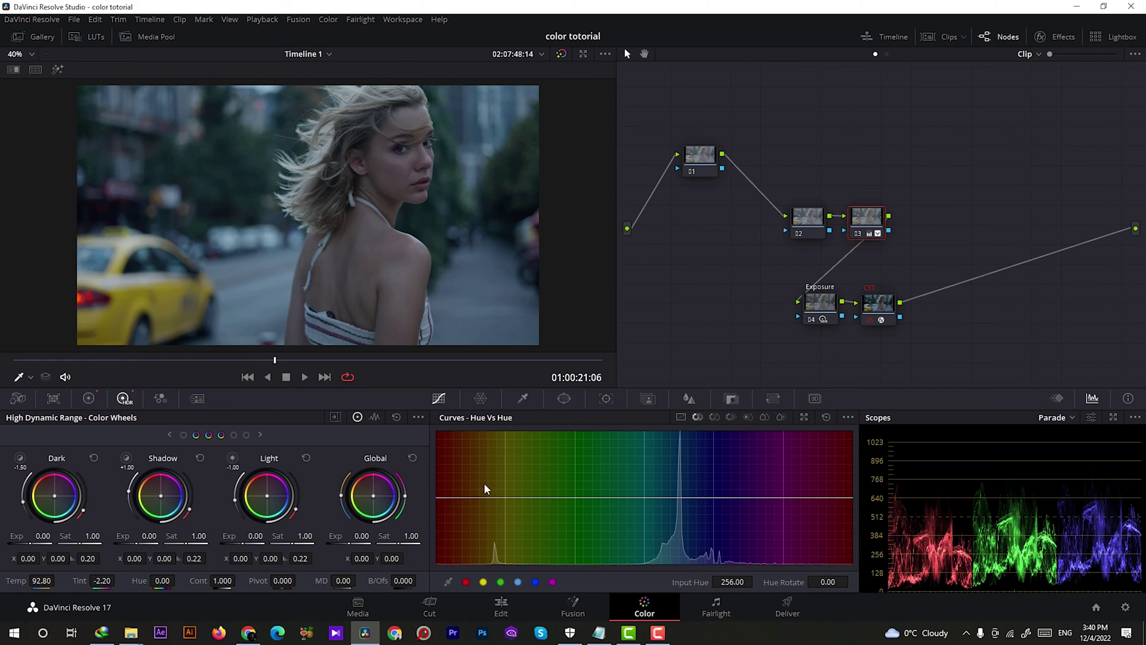
{"action": "left_click", "coordinate": [716, 416]}
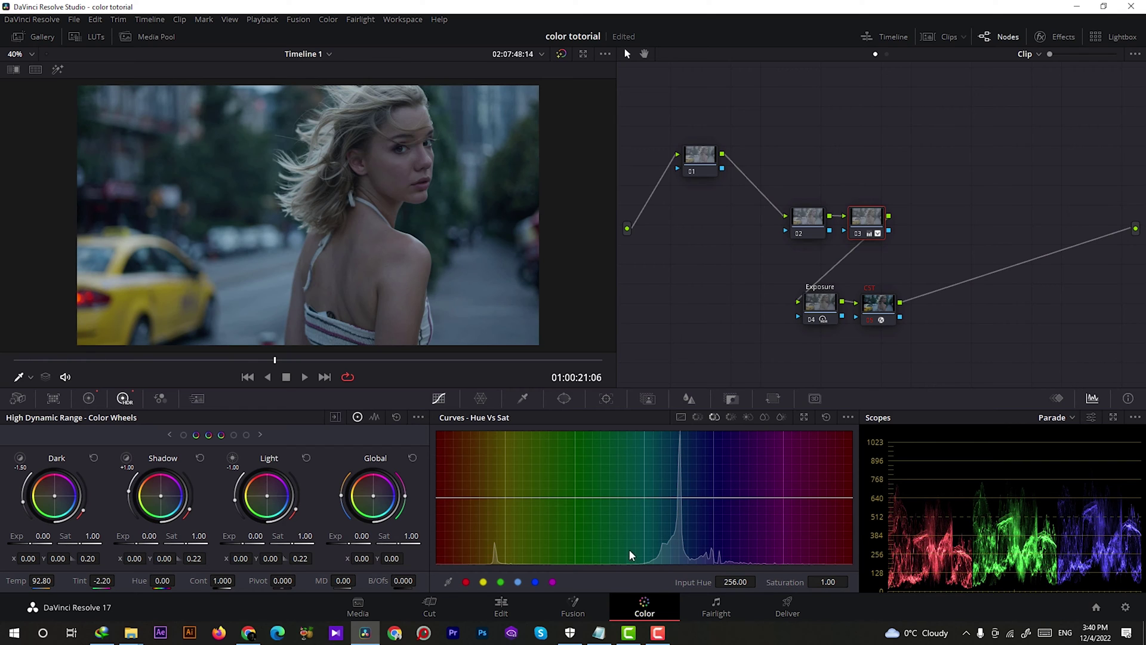
{"action": "left_click", "coordinate": [518, 582]}
{"action": "left_click", "coordinate": [502, 581]}
{"action": "left_click", "coordinate": [485, 582]}
{"action": "left_click", "coordinate": [553, 581]}
Step: Raise the Hue Vs Sat curve slightly at cyan and at red, to 1.24 at blue and to 1.07 at yellow
{"action": "left_click_drag", "start_coordinate": [645, 497], "coordinate": [645, 489]}
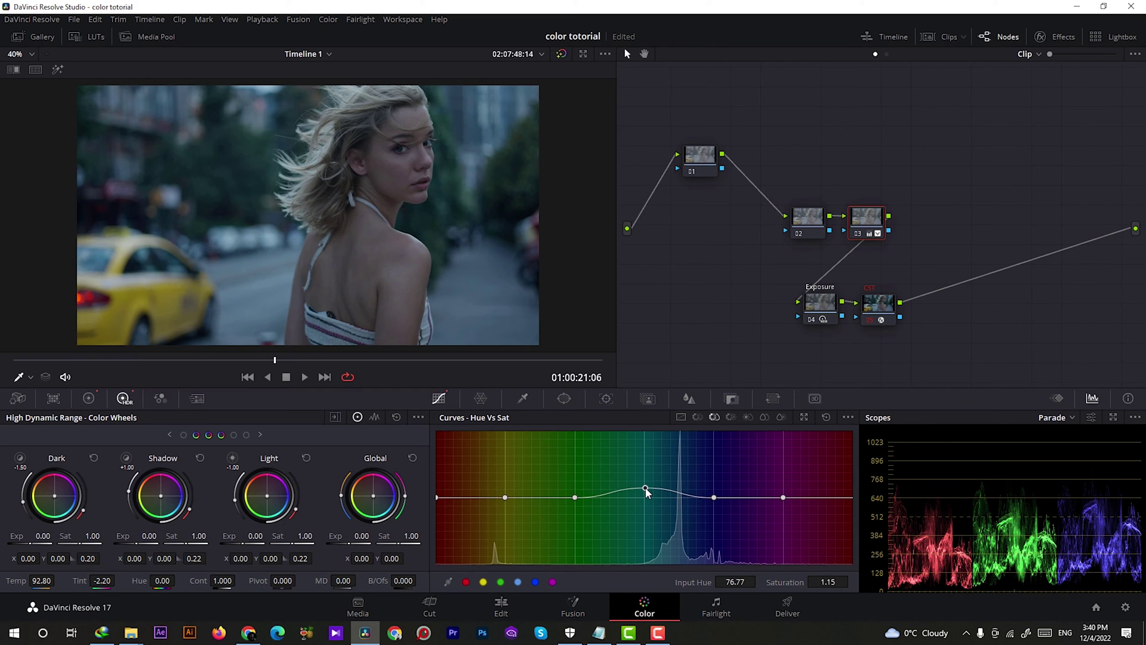
{"action": "left_click_drag", "start_coordinate": [714, 497], "coordinate": [714, 481]}
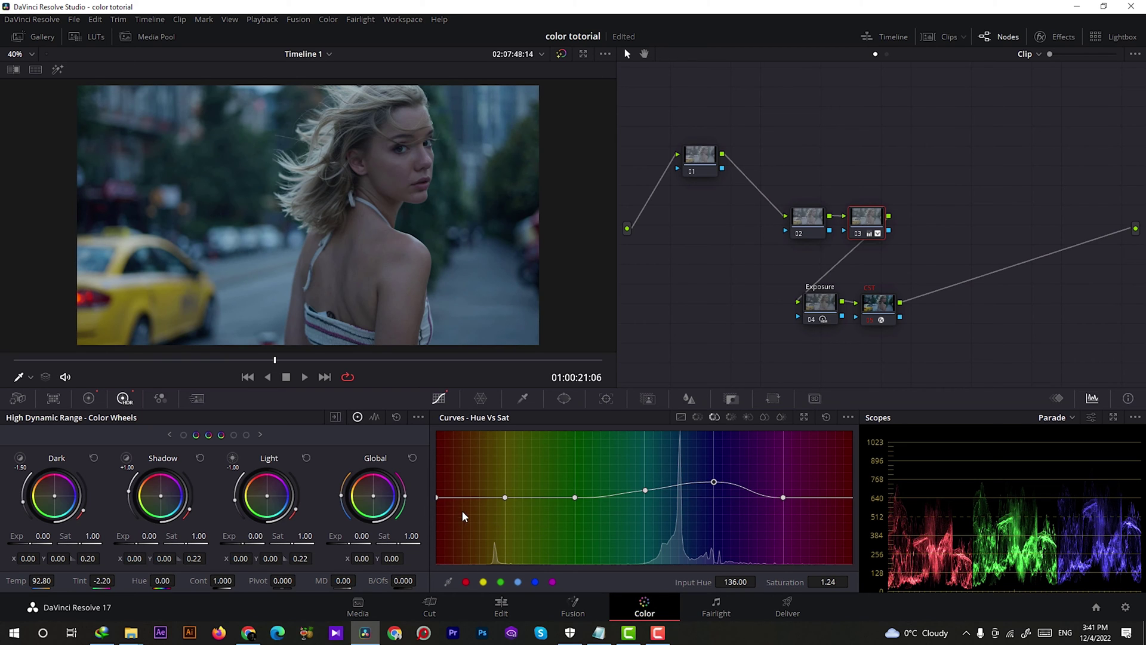
{"action": "left_click_drag", "start_coordinate": [438, 498], "coordinate": [437, 479]}
{"action": "left_click_drag", "start_coordinate": [509, 495], "coordinate": [506, 493]}
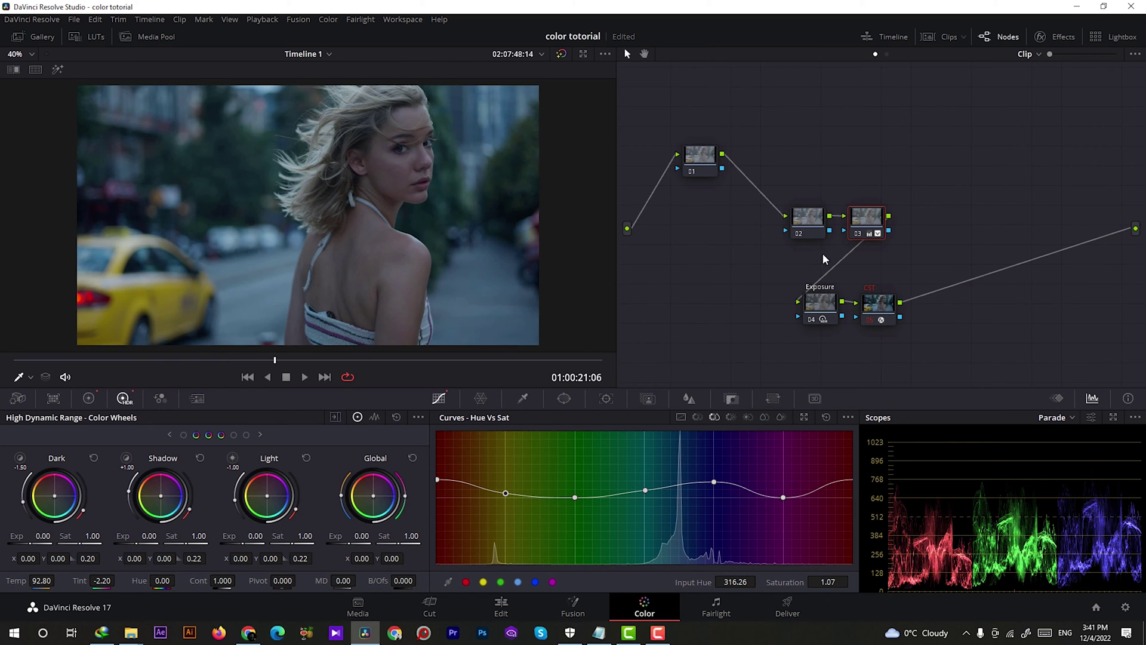
Step: Compare the image with node 03 off and on, and fine-tune the blue saturation point to 1.26
{"action": "left_click", "coordinate": [860, 234]}
{"action": "left_click", "coordinate": [859, 234]}
{"action": "left_click", "coordinate": [860, 234]}
{"action": "left_click", "coordinate": [859, 235]}
{"action": "left_click", "coordinate": [714, 482]}
Step: Place control points for the red, yellow, cyan and blue ranges on node 03's Hue Vs Hue curve
{"action": "left_click", "coordinate": [697, 417]}
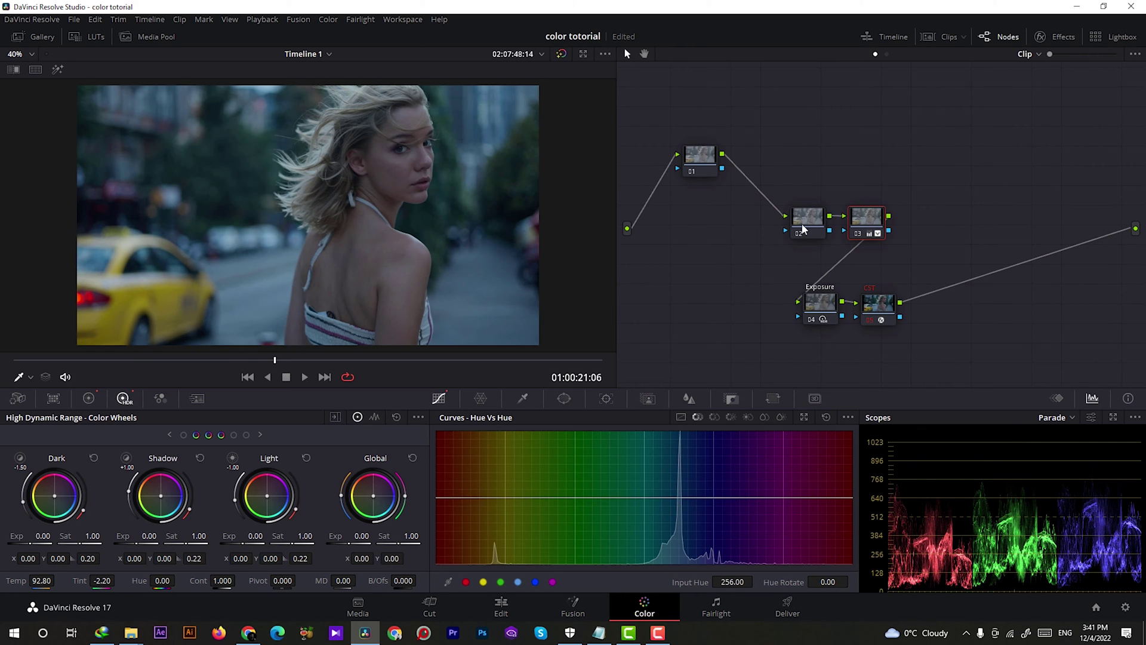
{"action": "left_click", "coordinate": [465, 581]}
{"action": "left_click", "coordinate": [483, 581]}
{"action": "left_click", "coordinate": [518, 582]}
{"action": "left_click", "coordinate": [535, 581]}
Step: Set Hue Rotate to 11.25 for yellow, 8.30 for cyan and 19.40 for blue, and compare node 03 off and on
{"action": "left_click", "coordinate": [507, 498]}
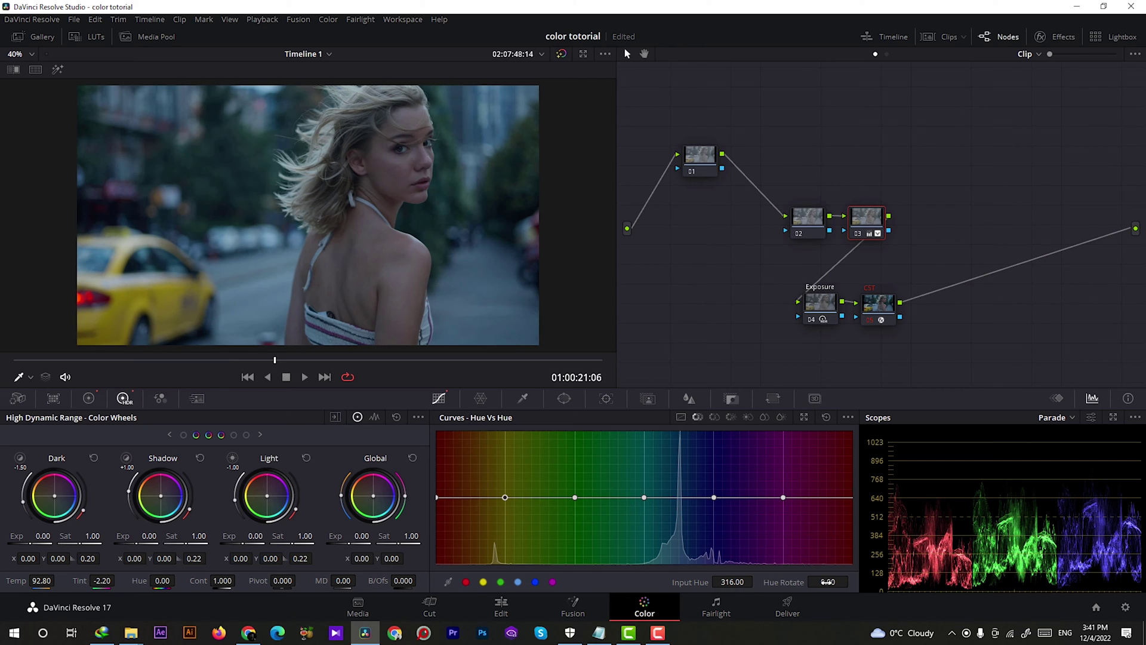
{"action": "left_click_drag", "start_coordinate": [826, 582], "coordinate": [906, 581]}
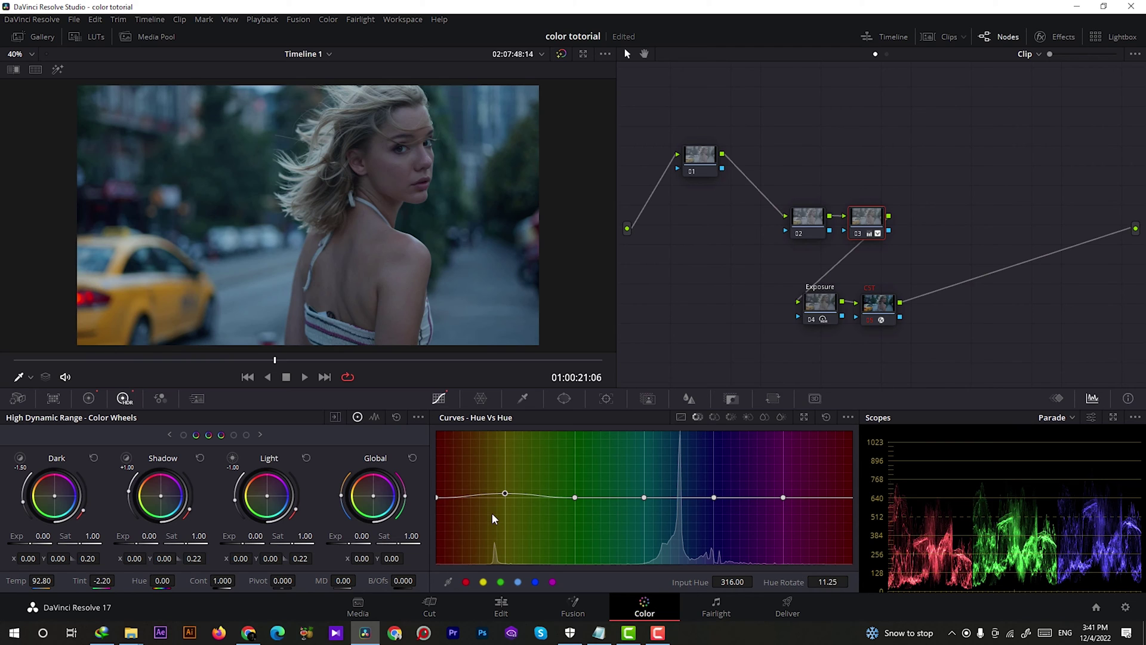
{"action": "left_click", "coordinate": [645, 497]}
{"action": "left_click_drag", "start_coordinate": [827, 582], "coordinate": [862, 582]}
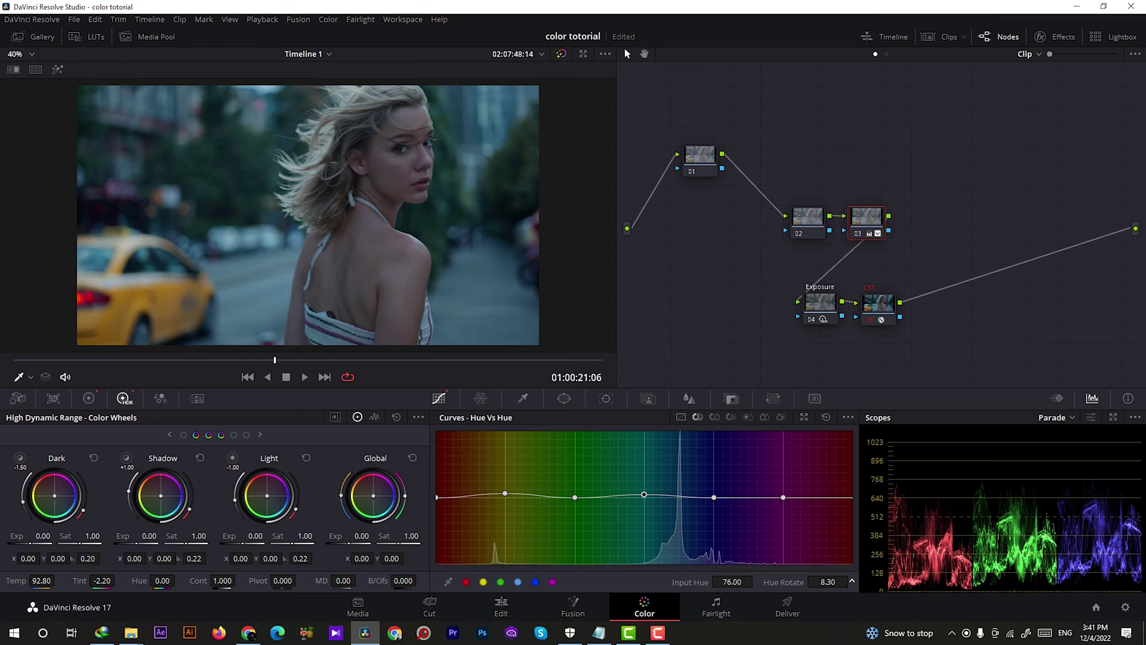
{"action": "left_click", "coordinate": [714, 497]}
{"action": "left_click_drag", "start_coordinate": [828, 581], "coordinate": [868, 581]}
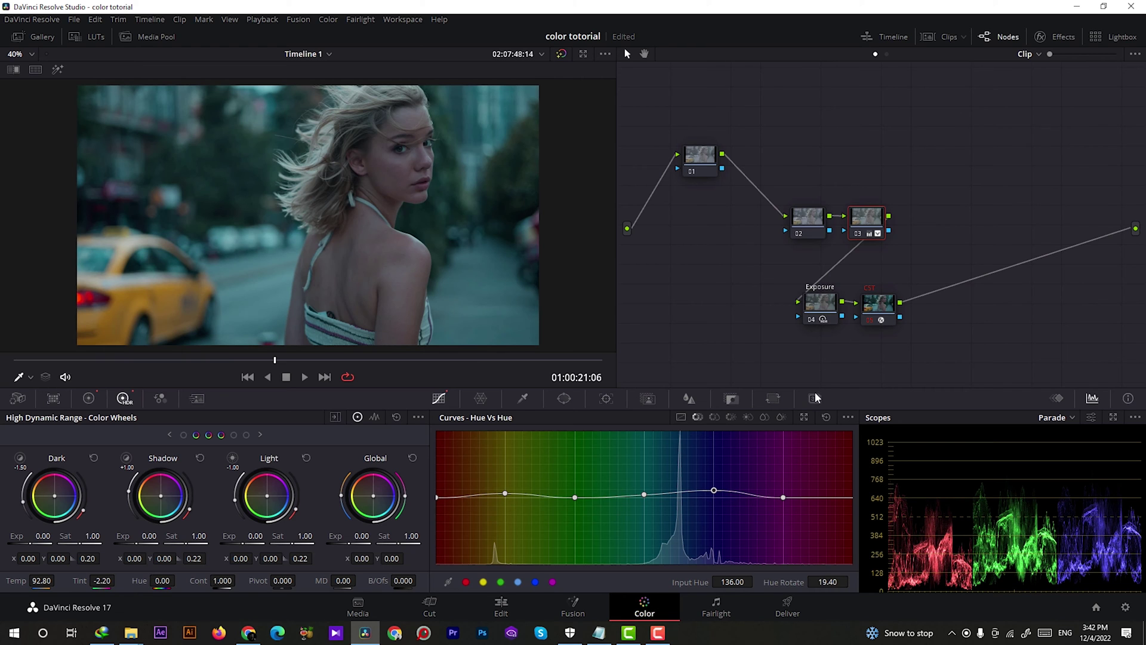
{"action": "left_click", "coordinate": [857, 234]}
{"action": "left_click", "coordinate": [858, 234]}
Step: Add a yellow range point to node 03's Hue Vs Lum curve and set its Lum Gain to 1.16
{"action": "left_click", "coordinate": [719, 416]}
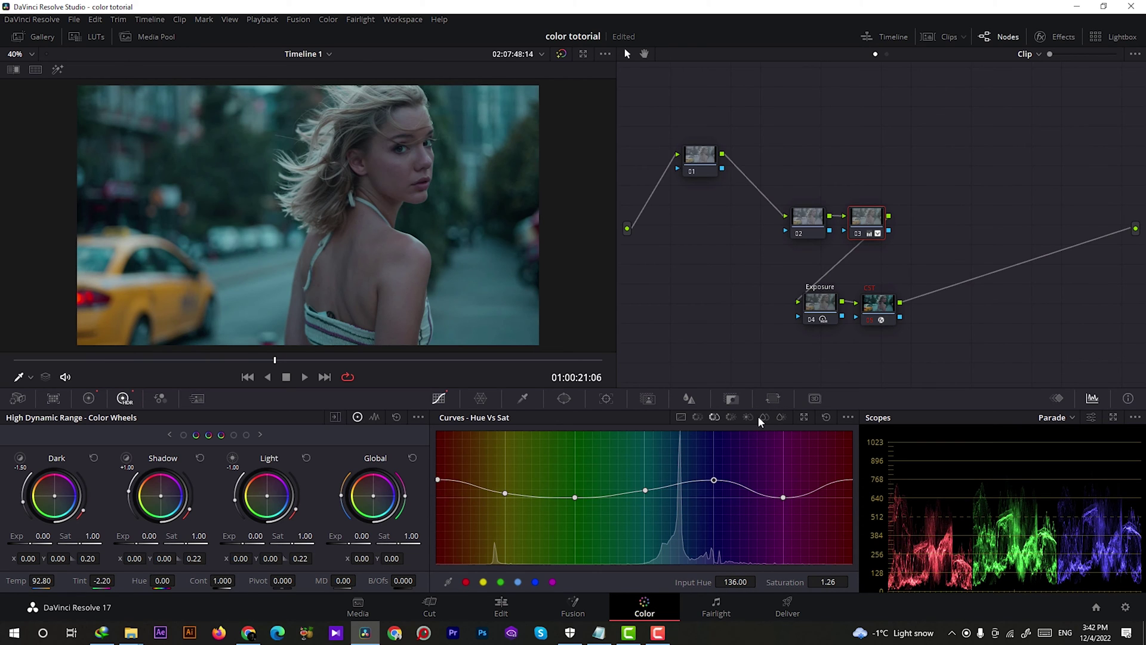
{"action": "left_click", "coordinate": [731, 417]}
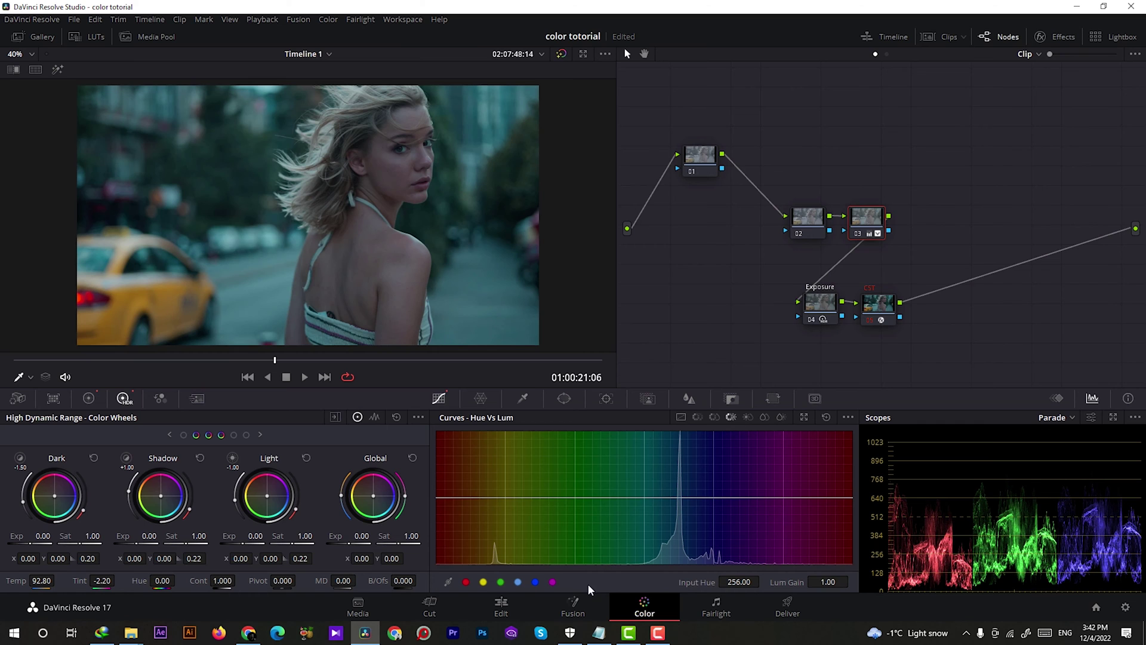
{"action": "left_click", "coordinate": [483, 581]}
{"action": "mouse_move", "coordinate": [839, 582]}
{"action": "left_mouse_down"}
{"action": "mouse_move", "coordinate": [879, 581]}
{"action": "mouse_move", "coordinate": [841, 582]}
{"action": "mouse_move", "coordinate": [860, 582]}
{"action": "left_mouse_up"}
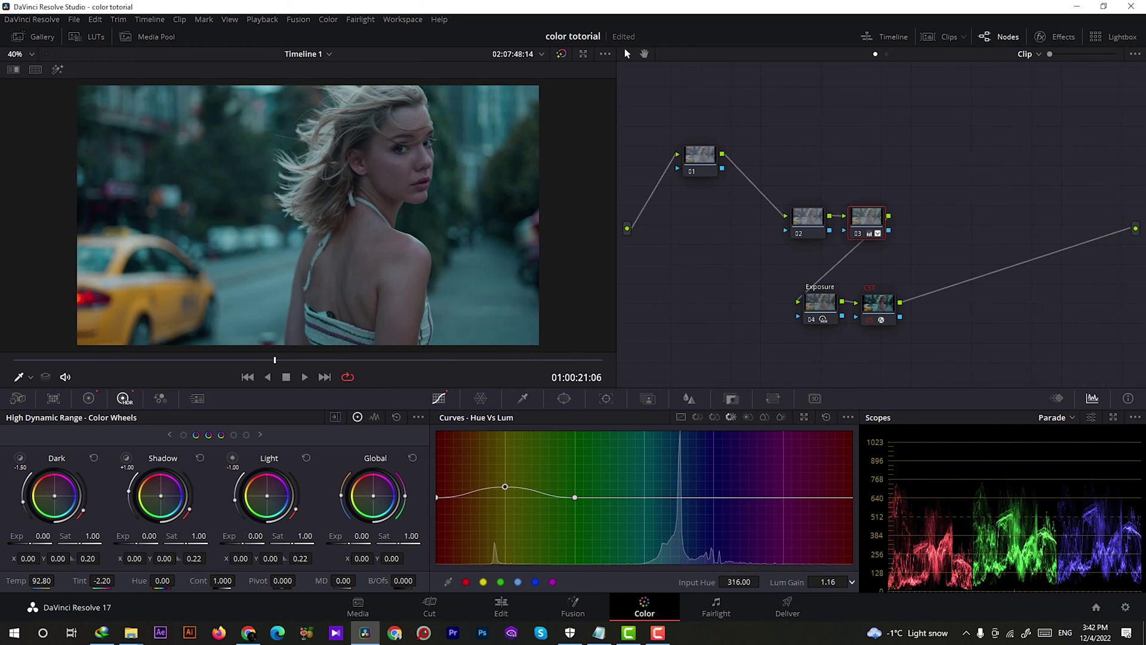
Step: Set the Hue Vs Lum gain to 0.84 for cyan and 0.27 for blue, save the project and compare node 03 off and on
{"action": "left_click", "coordinate": [535, 582]}
{"action": "key", "text": "ctrl+s"}
{"action": "left_click_drag", "start_coordinate": [829, 582], "coordinate": [807, 581]}
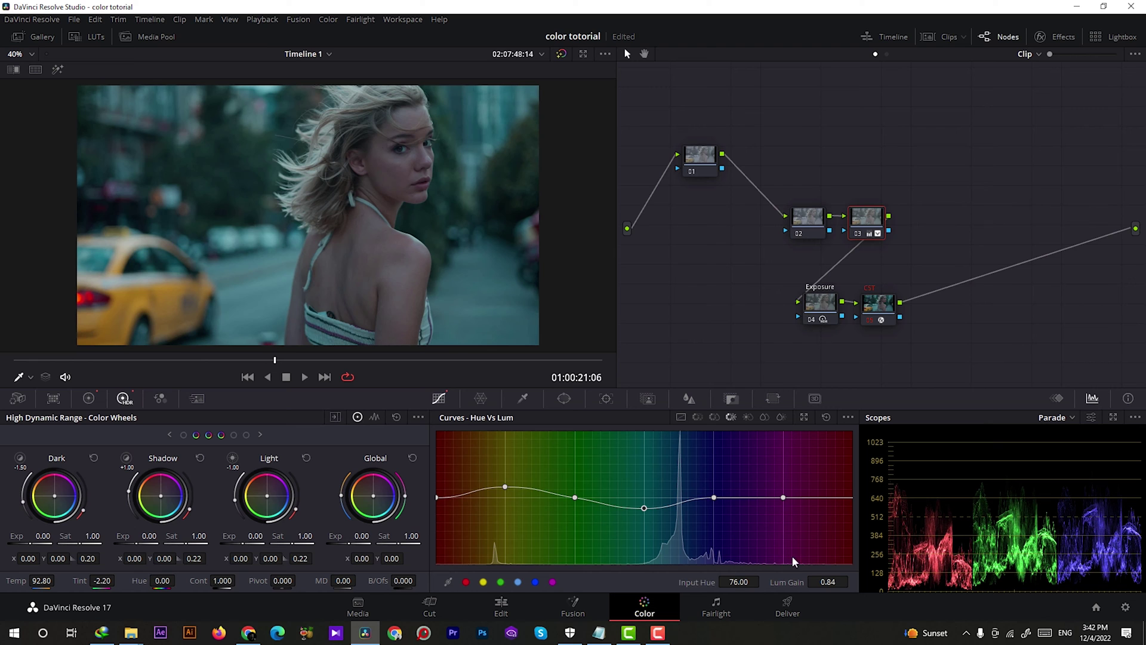
{"action": "left_click", "coordinate": [714, 497]}
{"action": "left_click_drag", "start_coordinate": [829, 581], "coordinate": [795, 581]}
{"action": "left_click", "coordinate": [856, 234]}
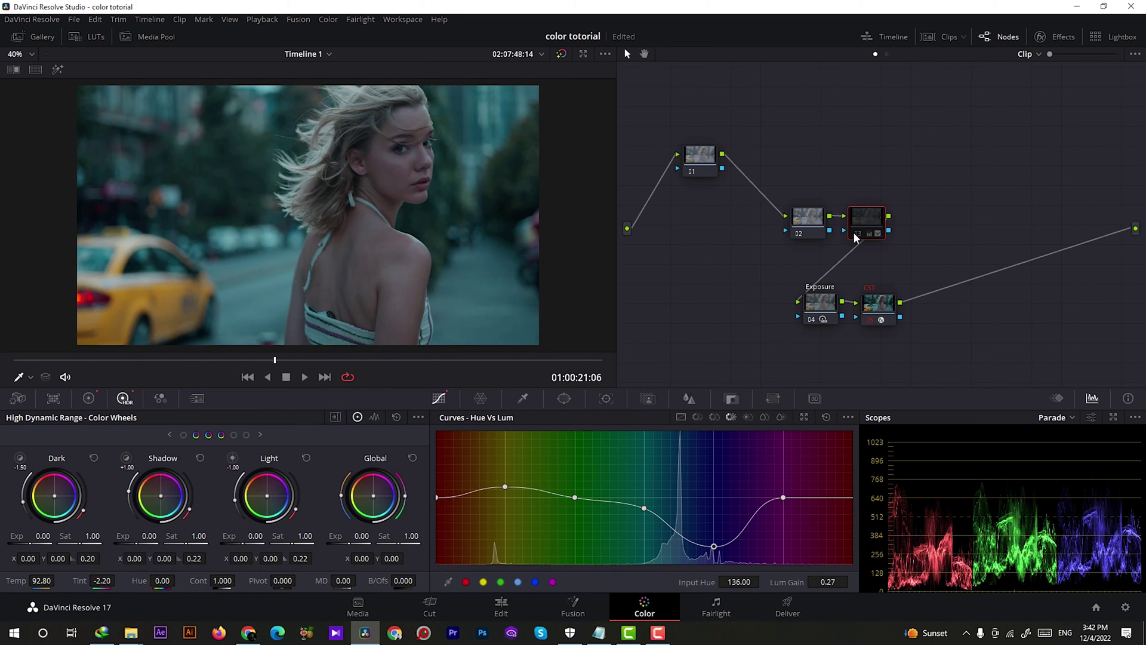
{"action": "left_click", "coordinate": [857, 240]}
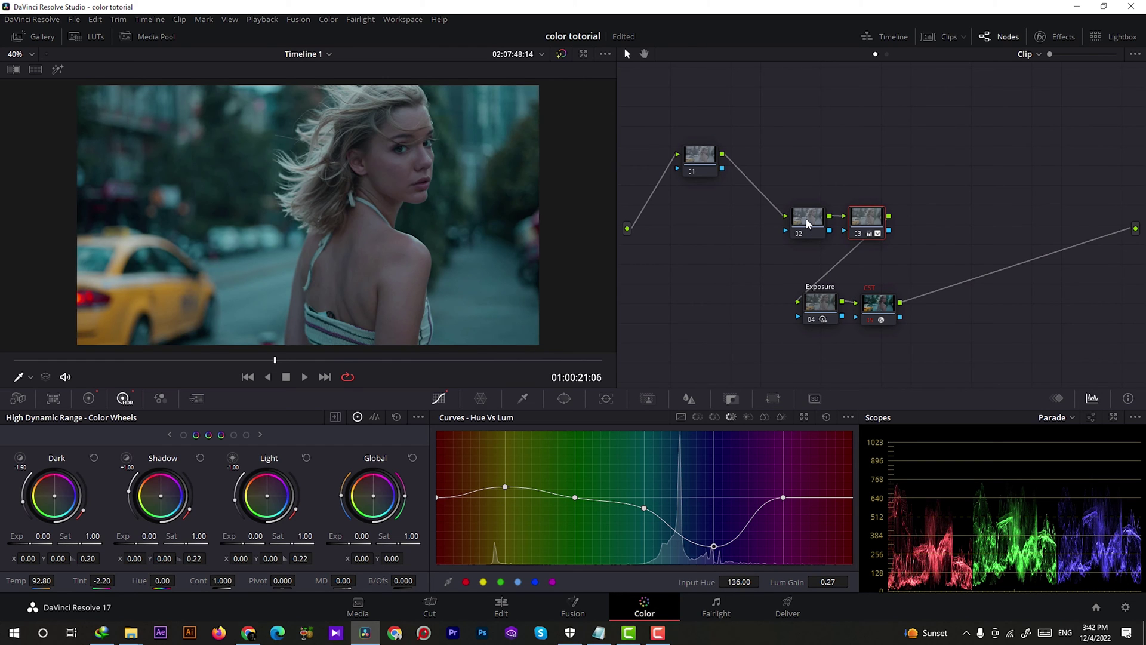
Step: On node 02, set the Log Offset to 24.84 red, 24.60 green and 24.52 blue
{"action": "left_click", "coordinate": [809, 222]}
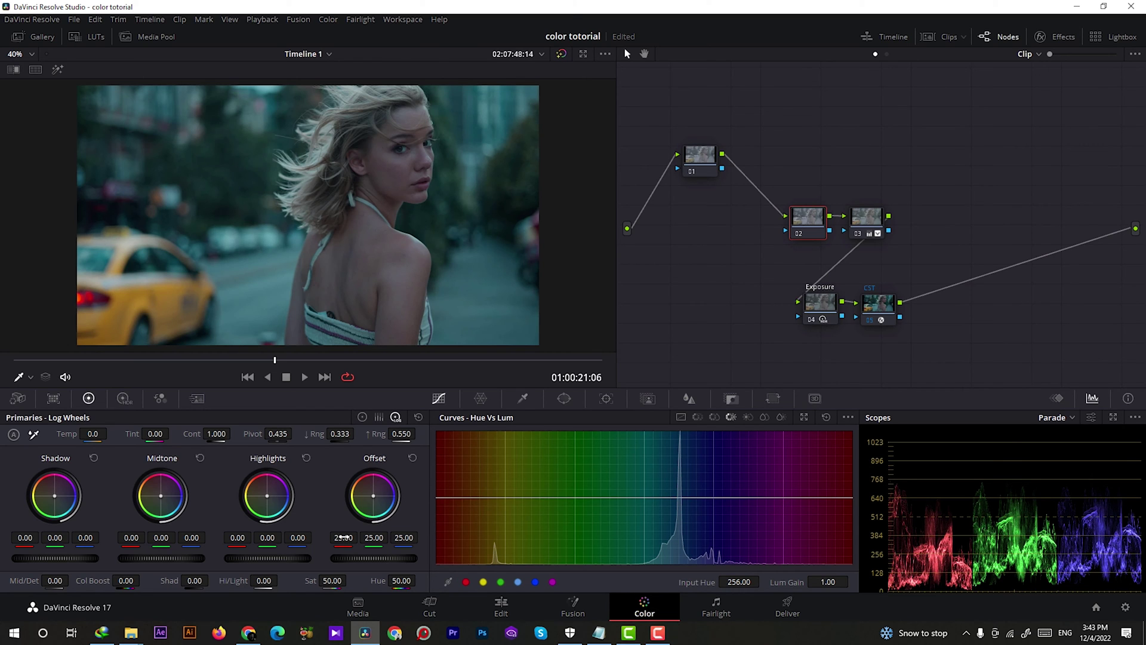
{"action": "left_click_drag", "start_coordinate": [344, 537], "coordinate": [342, 537]}
{"action": "mouse_move", "coordinate": [373, 537]}
{"action": "left_mouse_down"}
{"action": "mouse_move", "coordinate": [360, 537]}
{"action": "mouse_move", "coordinate": [401, 538]}
{"action": "mouse_move", "coordinate": [387, 537]}
{"action": "left_mouse_up"}
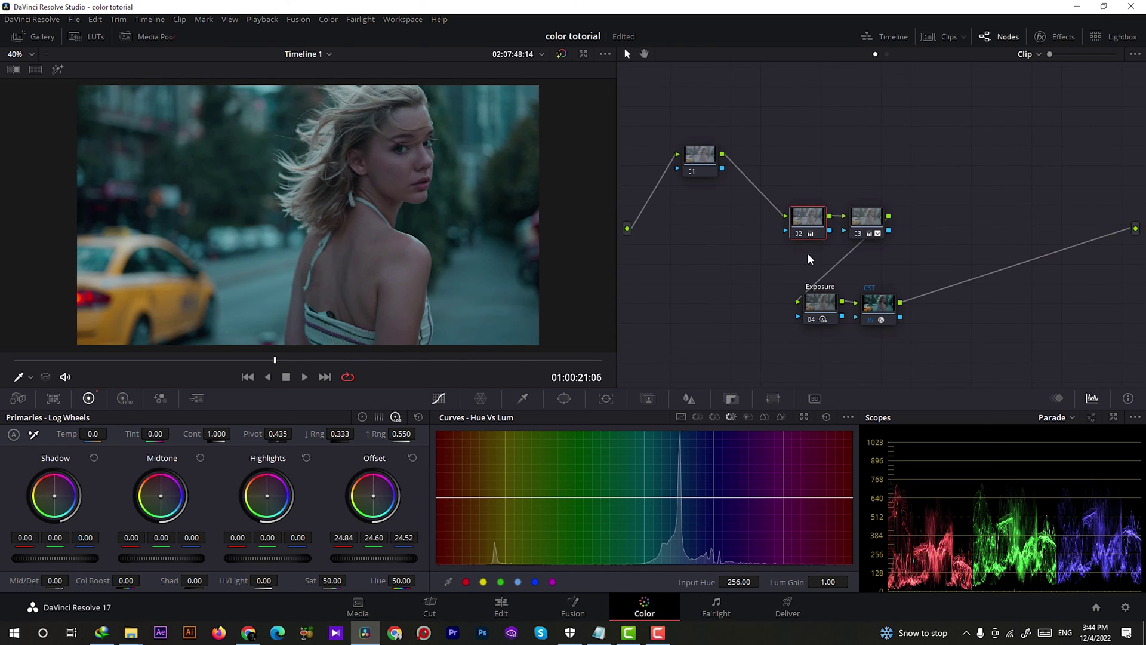
Step: Insert a serial node before node 02 and set its Offset red to 25.32 and blue to 22.52, saving the project
{"action": "key", "text": "shift+s"}
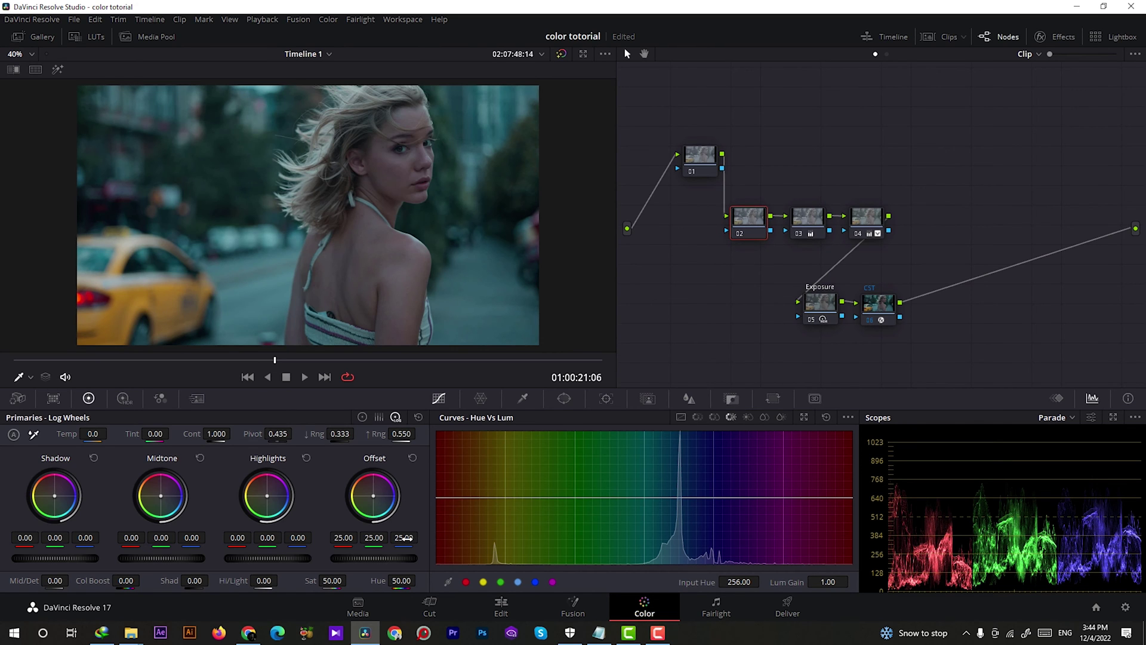
{"action": "left_click_drag", "start_coordinate": [406, 537], "coordinate": [386, 538]}
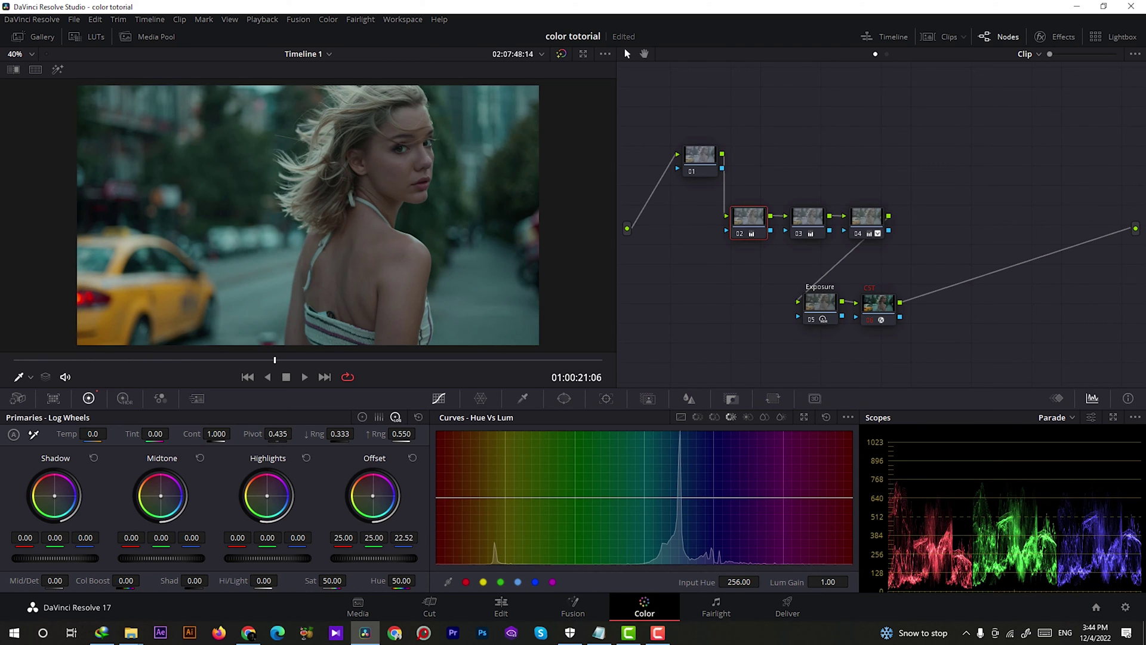
{"action": "left_click_drag", "start_coordinate": [404, 538], "coordinate": [405, 538]}
{"action": "key", "text": "ctrl+s"}
{"action": "left_click_drag", "start_coordinate": [344, 537], "coordinate": [347, 538]}
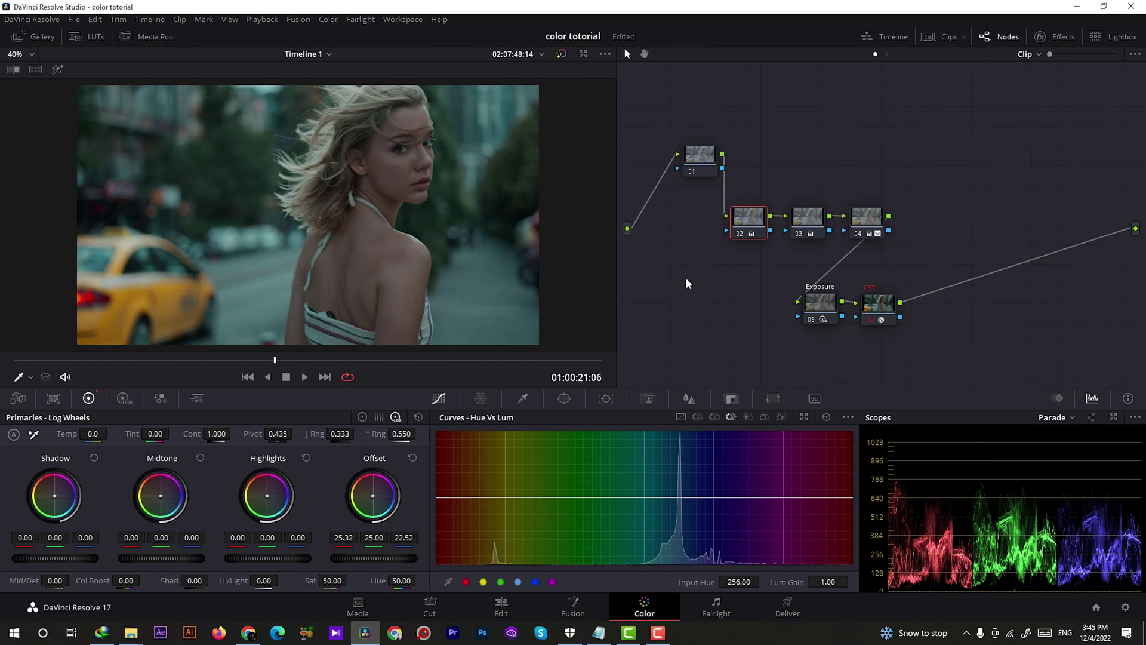
Step: Move node 01 to the top of the node graph and slightly reduce node 02's Key Output gain
{"action": "left_click_drag", "start_coordinate": [696, 158], "coordinate": [677, 99]}
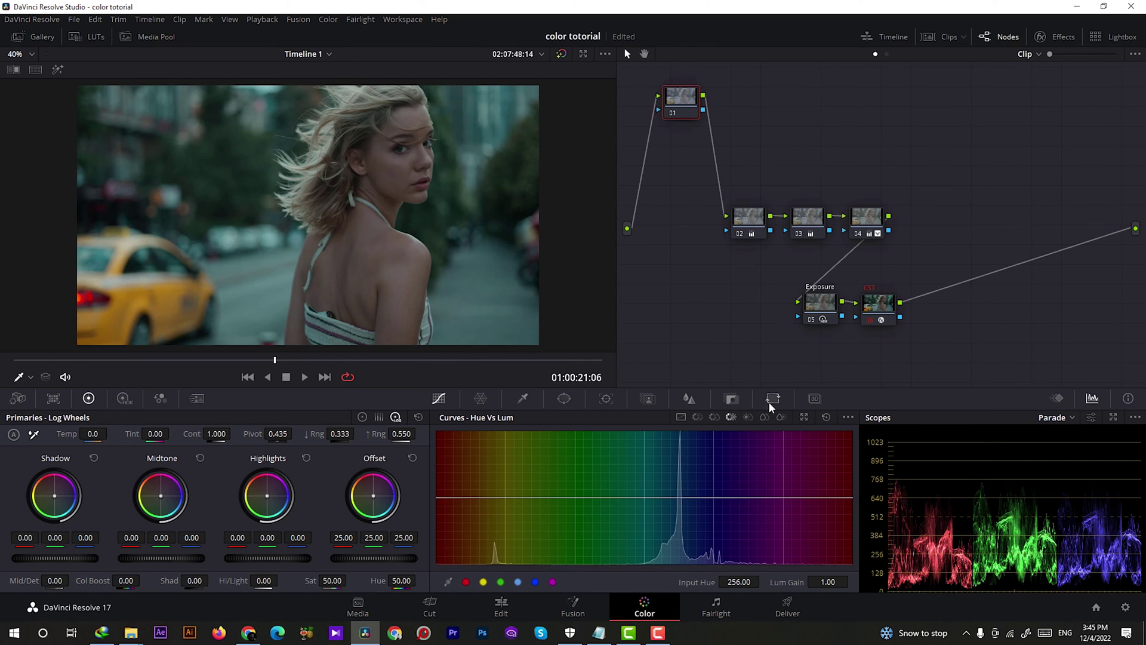
{"action": "left_click", "coordinate": [750, 219]}
{"action": "left_click", "coordinate": [731, 399]}
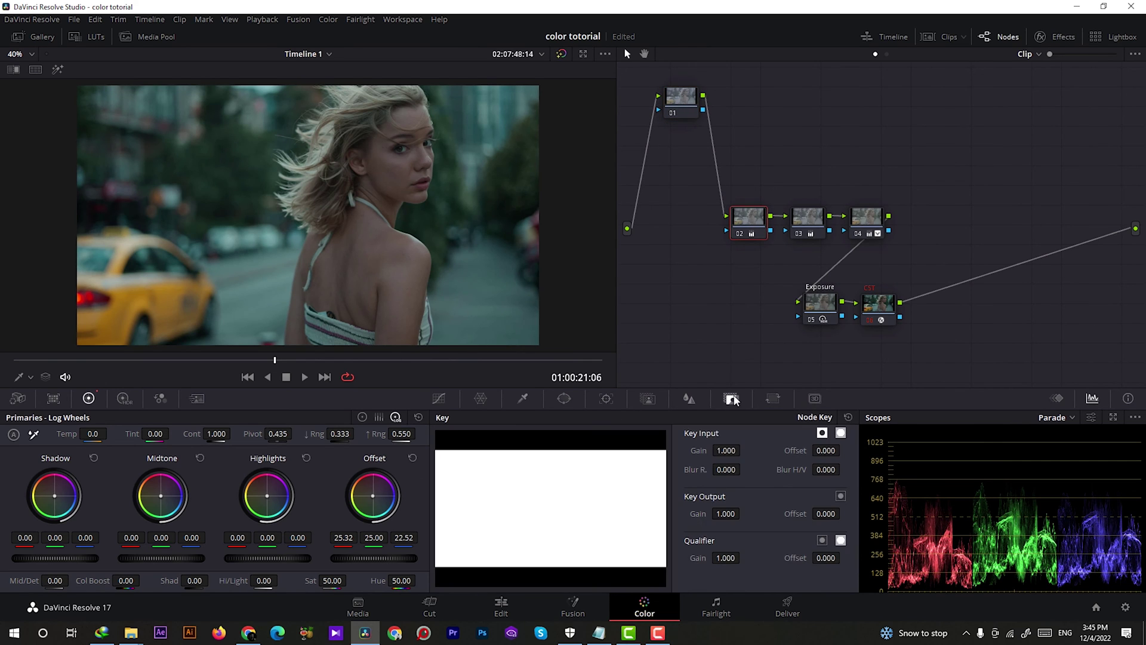
{"action": "left_click_drag", "start_coordinate": [723, 514], "coordinate": [715, 513]}
Step: Insert a serial node before node 02, align it at the start of the middle row and nudge node 01 aside
{"action": "key", "text": "shift+s"}
{"action": "left_click_drag", "start_coordinate": [809, 256], "coordinate": [694, 221]}
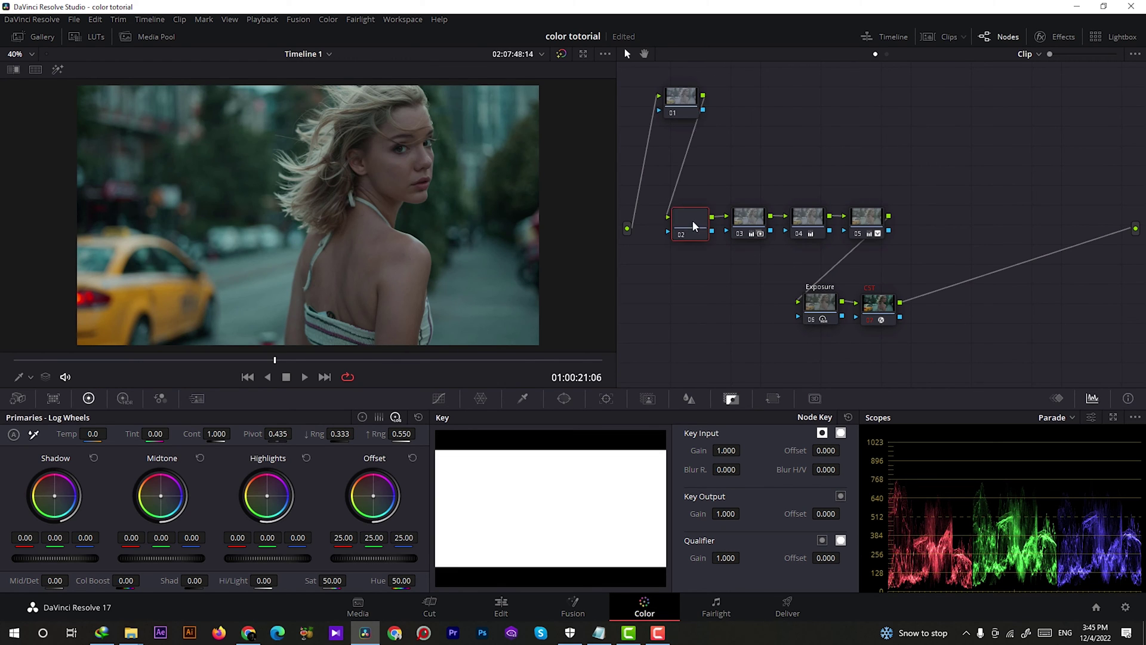
{"action": "left_click_drag", "start_coordinate": [681, 97], "coordinate": [673, 96]}
Step: Label node 05 LOOK 1 and node 04 LOOK 2
{"action": "right_click", "coordinate": [863, 212]}
{"action": "left_click", "coordinate": [897, 236]}
{"action": "type", "text": "LOOK 1"}
{"action": "key", "text": "Return"}
{"action": "right_click", "coordinate": [814, 217]}
{"action": "left_click", "coordinate": [848, 242]}
{"action": "type", "text": "LOOK 2"}
{"action": "key", "text": "Return"}
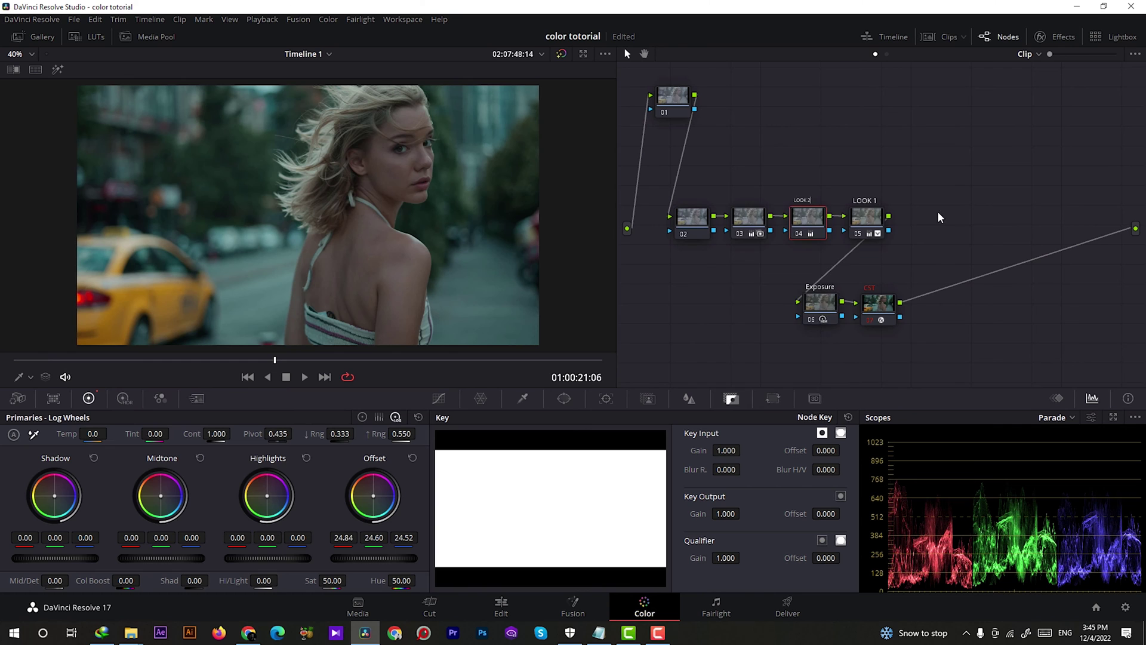
Step: Label node 03 LOOK 3
{"action": "right_click", "coordinate": [753, 216]}
{"action": "left_click", "coordinate": [788, 241]}
{"action": "type", "text": "LOOK 3"}
{"action": "key", "text": "Return"}
Step: On node 02, sample the teal background beside the woman and darken that hue range on the Hue Vs Lum curve
{"action": "left_click", "coordinate": [692, 220]}
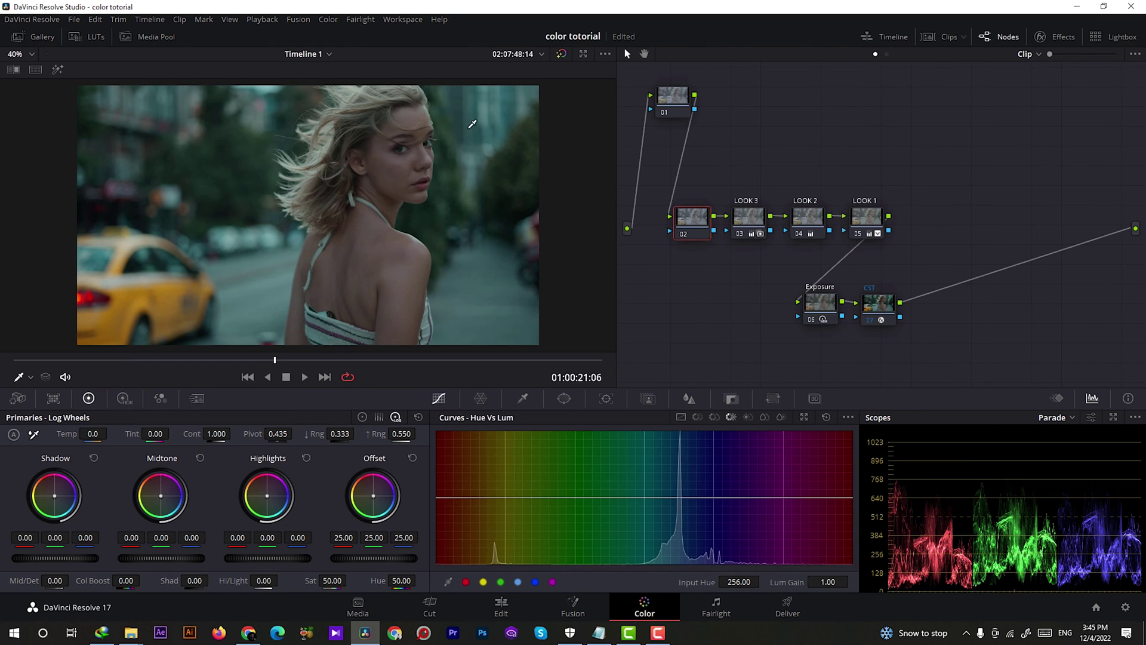
{"action": "left_click", "coordinate": [481, 128]}
{"action": "left_click_drag", "start_coordinate": [664, 498], "coordinate": [681, 526]}
{"action": "left_click_drag", "start_coordinate": [732, 499], "coordinate": [741, 497]}
{"action": "left_click_drag", "start_coordinate": [622, 499], "coordinate": [621, 498]}
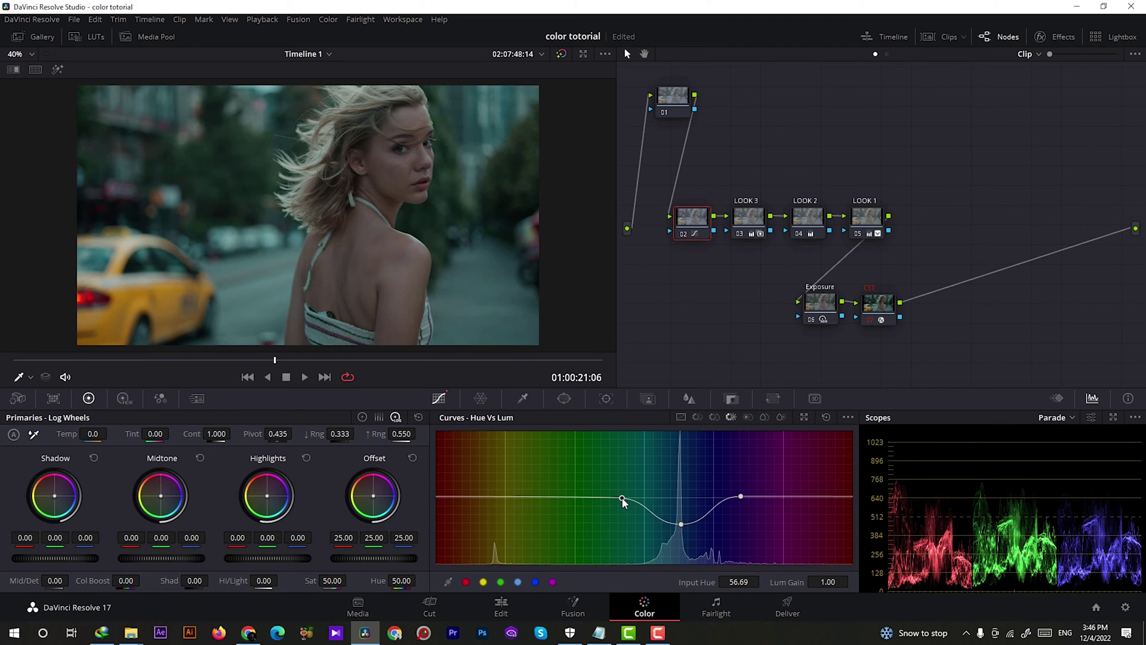
{"action": "left_click_drag", "start_coordinate": [680, 524], "coordinate": [680, 541]}
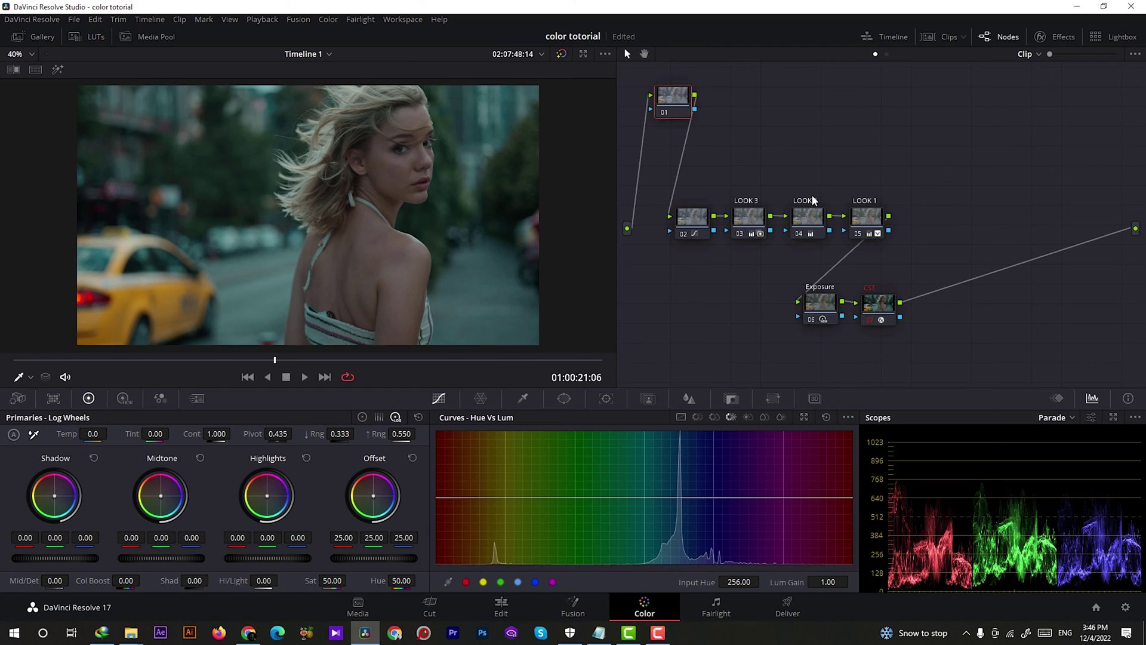
Step: Add three serial nodes after node 01 in the top row and select node 03
{"action": "key", "text": "alt+s"}
{"action": "key", "text": "alt+s"}
{"action": "key", "text": "alt+s"}
{"action": "left_click", "coordinate": [785, 94]}
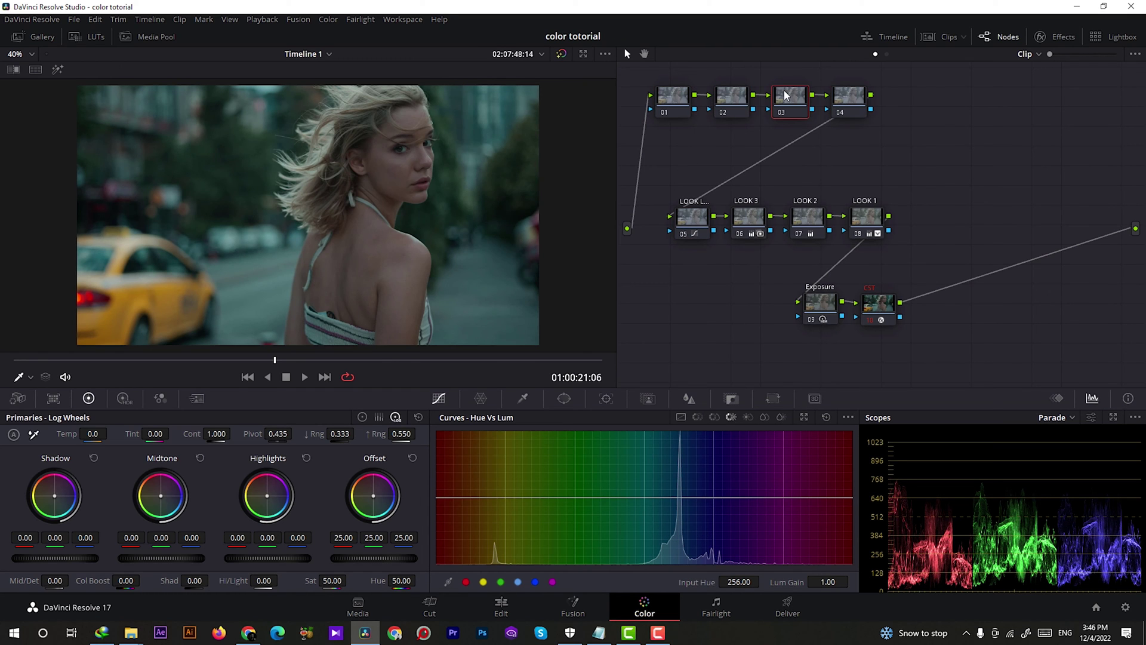
Step: On node 03, place a circle window over the woman's head, stretched into an oval, rotated about 15 degrees, with strongly softened edges
{"action": "left_click", "coordinate": [564, 399]}
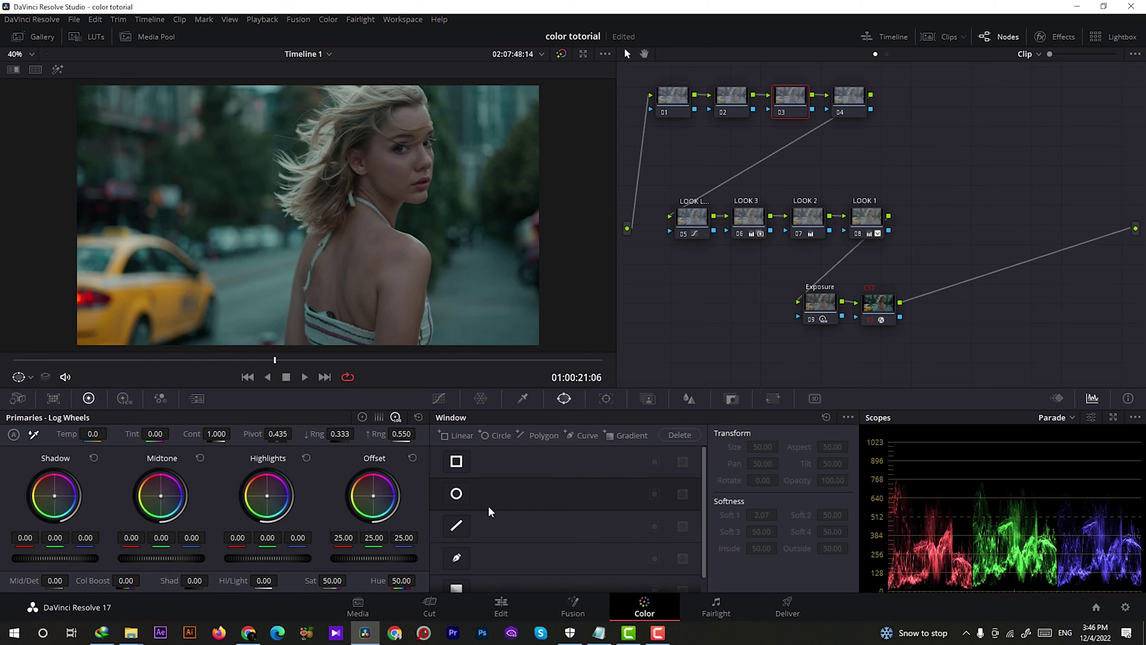
{"action": "left_click", "coordinate": [457, 494]}
{"action": "left_click_drag", "start_coordinate": [310, 224], "coordinate": [377, 162]}
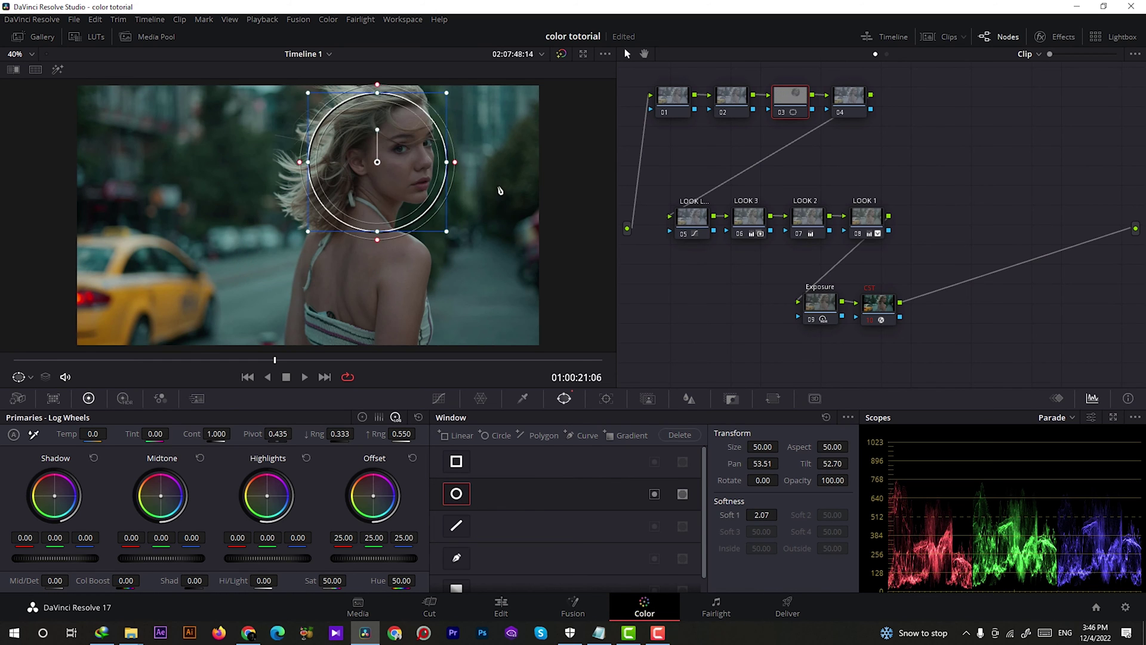
{"action": "left_click_drag", "start_coordinate": [378, 93], "coordinate": [378, 79]}
{"action": "left_click_drag", "start_coordinate": [377, 123], "coordinate": [388, 124]}
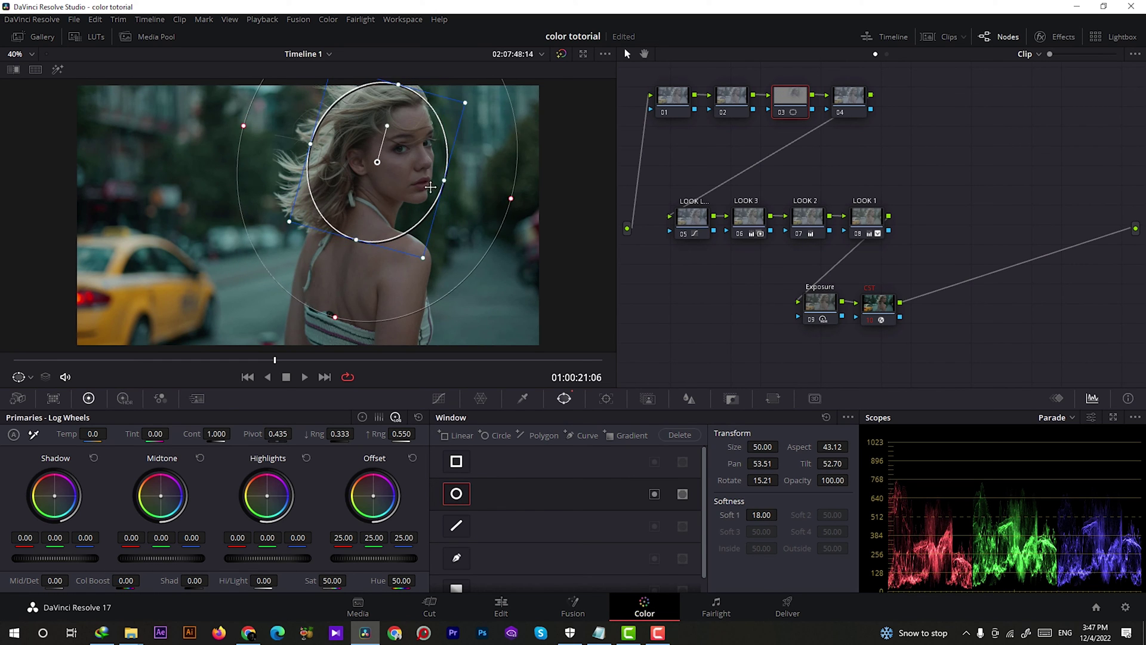
{"action": "left_click_drag", "start_coordinate": [355, 242], "coordinate": [355, 260]}
{"action": "left_click_drag", "start_coordinate": [760, 515], "coordinate": [807, 515]}
Step: Shape a gentle three-point contrast curve on node 03's custom curve and track its window both ways through the clip
{"action": "left_click", "coordinate": [438, 399]}
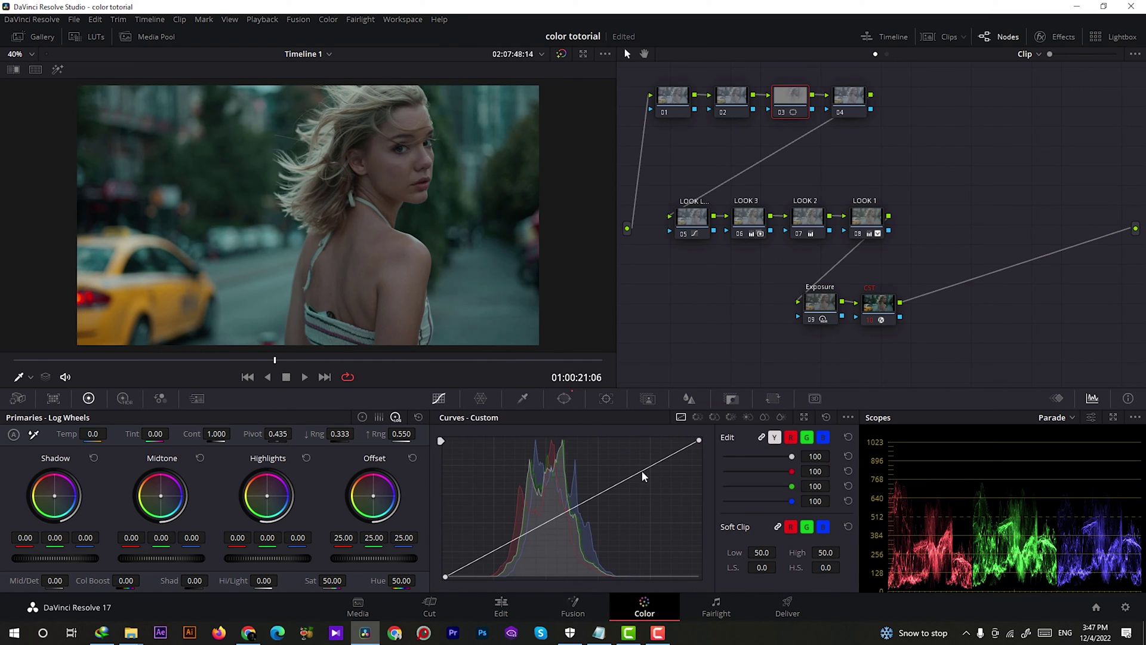
{"action": "left_click", "coordinate": [647, 466]}
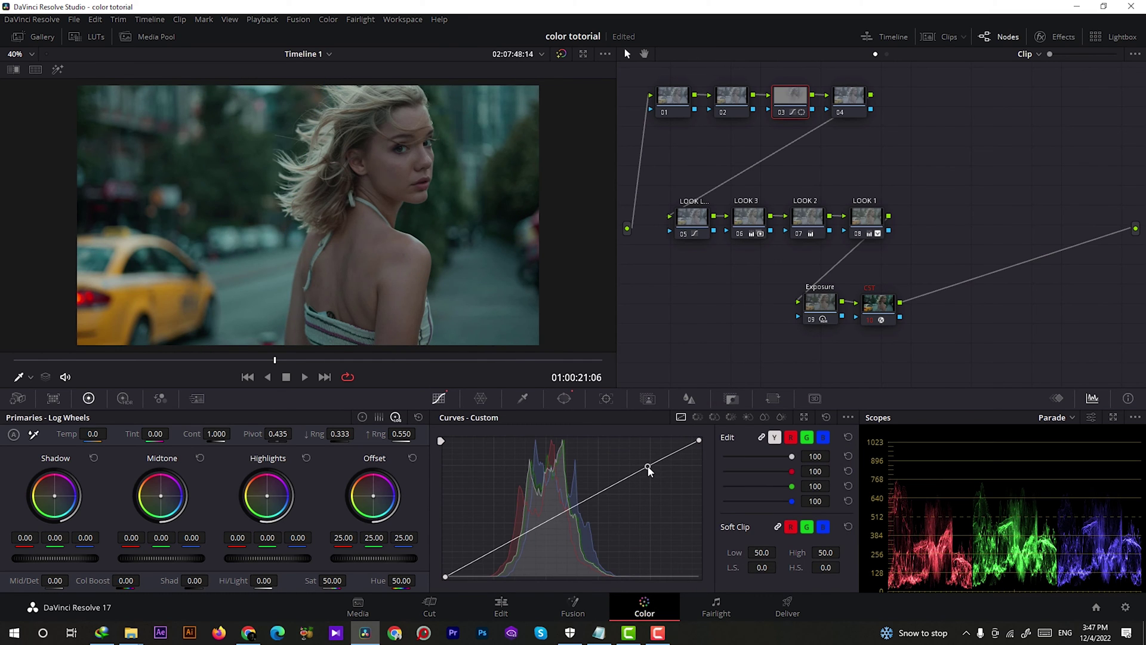
{"action": "left_click", "coordinate": [569, 508]}
{"action": "left_click", "coordinate": [508, 543]}
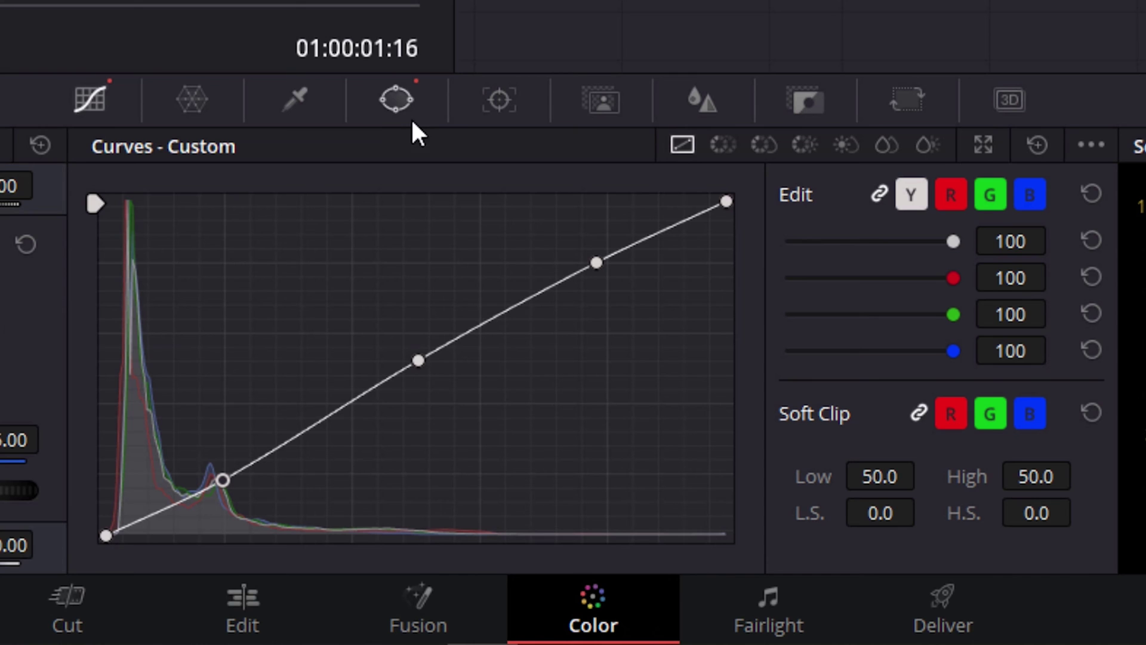
{"action": "left_click", "coordinate": [501, 100]}
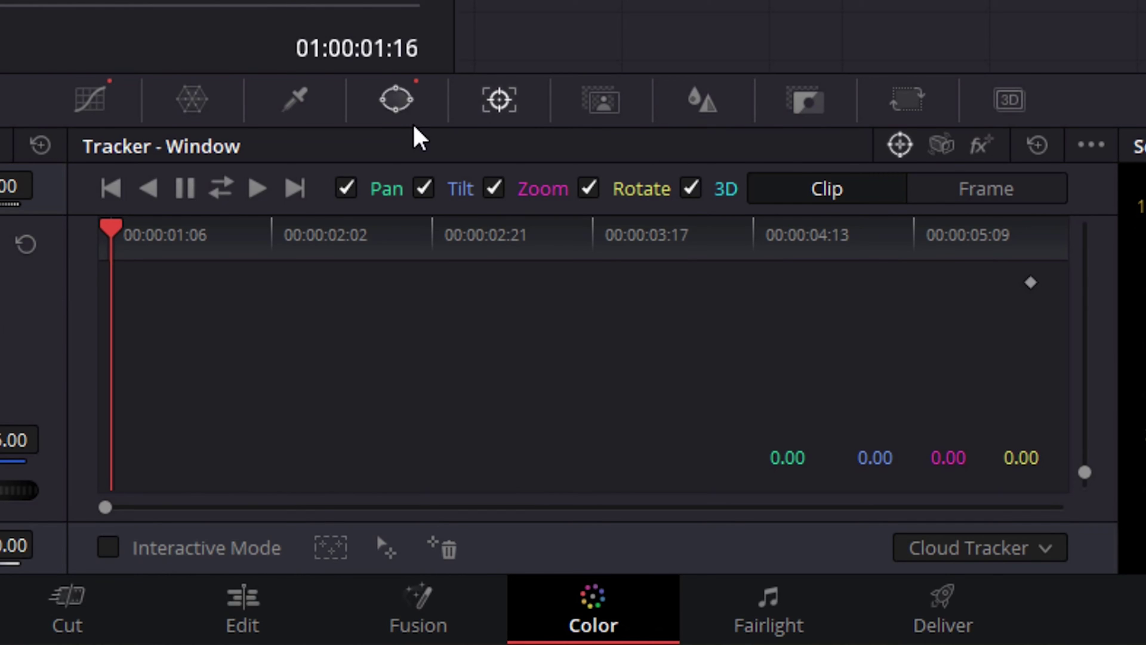
{"action": "left_click", "coordinate": [222, 189]}
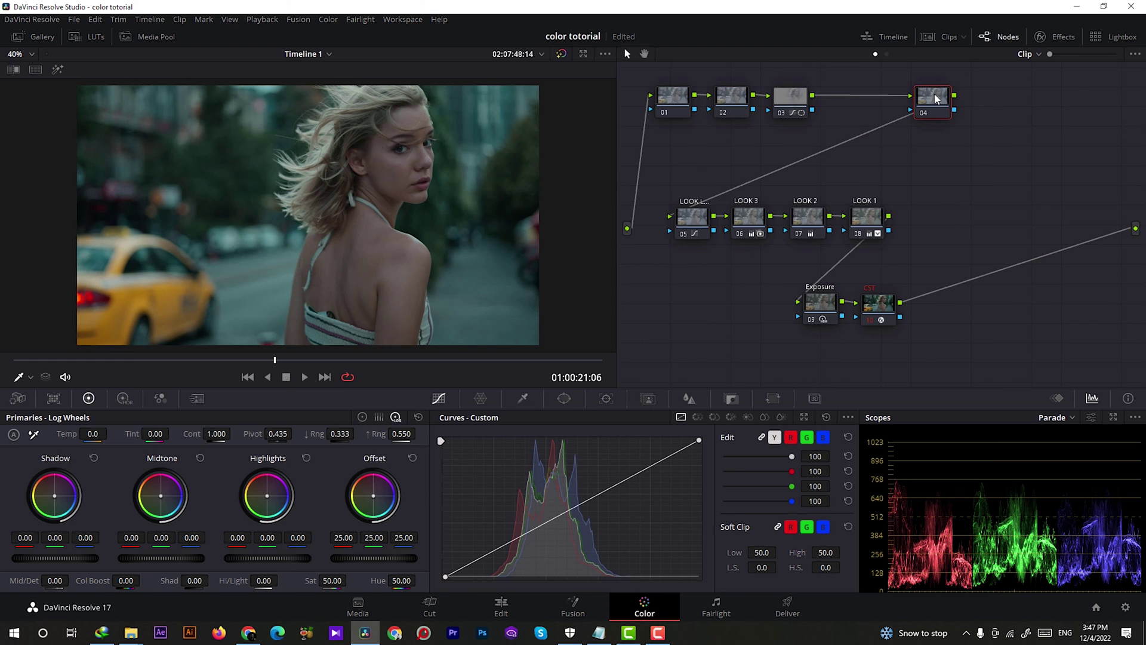
Step: Delete node 04 and add an outside node from node 03 in its place
{"action": "left_click_drag", "start_coordinate": [933, 98], "coordinate": [935, 98]}
{"action": "key", "text": "Delete"}
{"action": "right_click", "coordinate": [789, 96]}
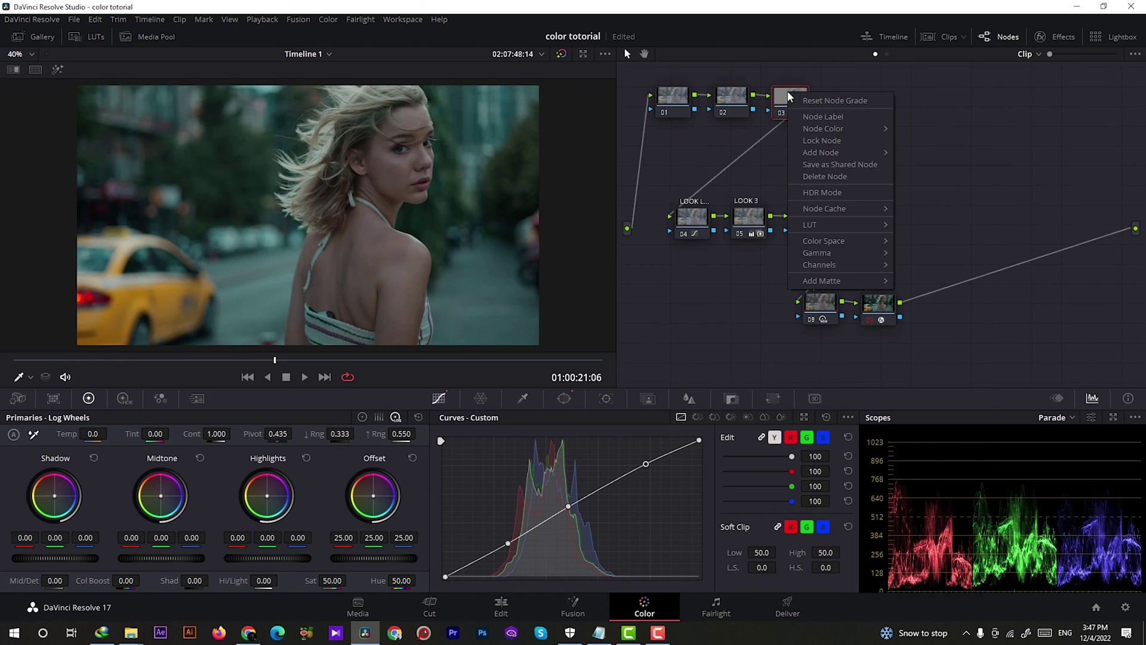
{"action": "mouse_move", "coordinate": [877, 153]}
{"action": "left_click", "coordinate": [926, 153]}
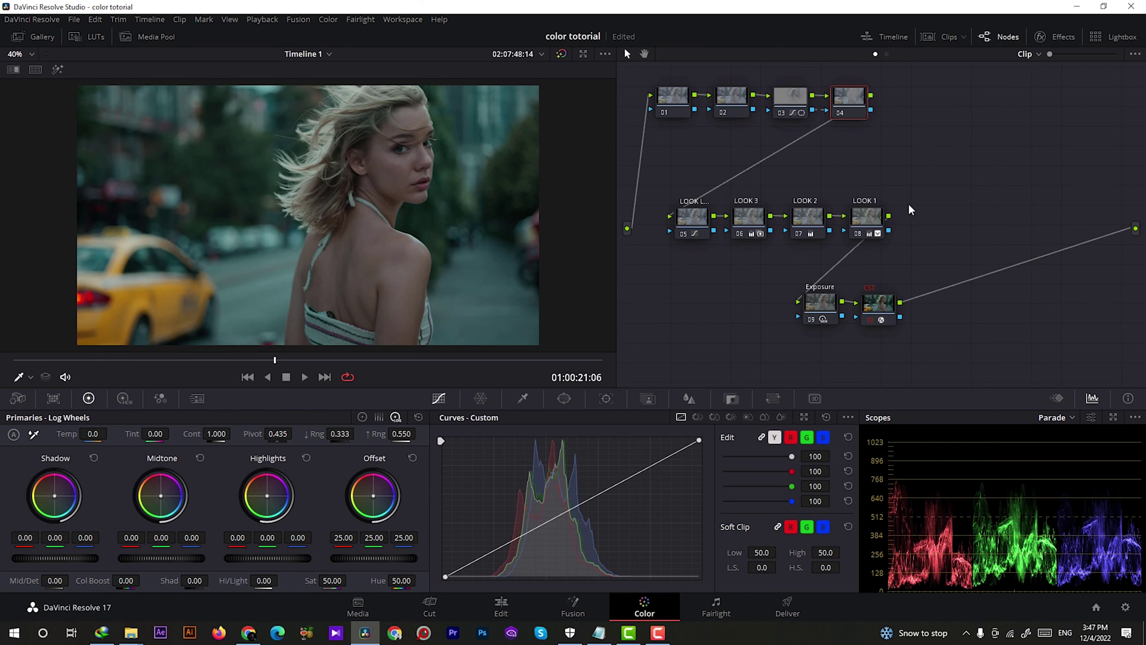
Step: Slightly lower the midpoint of outside node 04's custom curve to darken the surroundings, and compare with the node off and on
{"action": "left_click", "coordinate": [568, 511]}
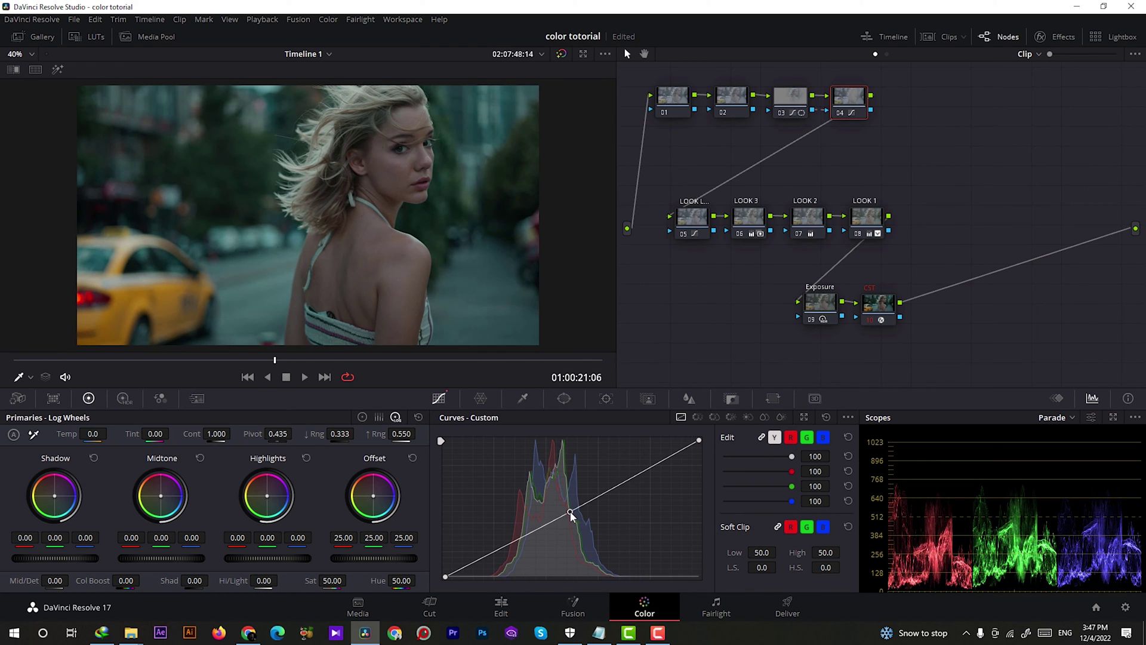
{"action": "left_click_drag", "start_coordinate": [570, 513], "coordinate": [575, 510]}
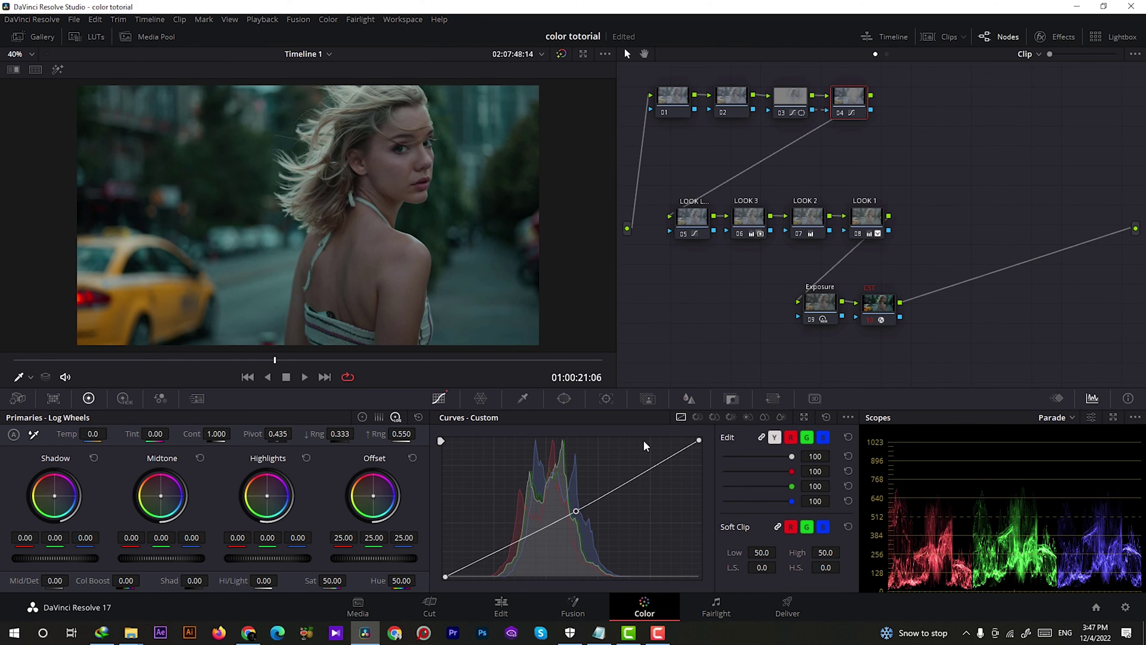
{"action": "left_click", "coordinate": [838, 113]}
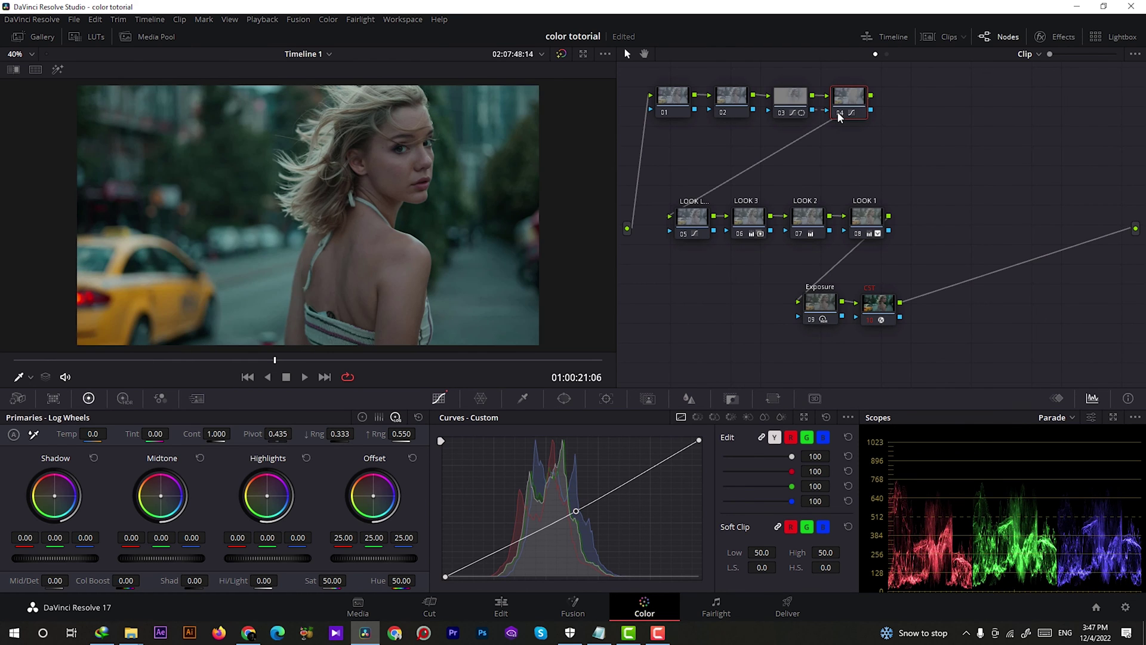
{"action": "left_click", "coordinate": [838, 113]}
Step: Reduce the Key Output gain of node 03 to soften the strength of its face correction
{"action": "left_click", "coordinate": [791, 99]}
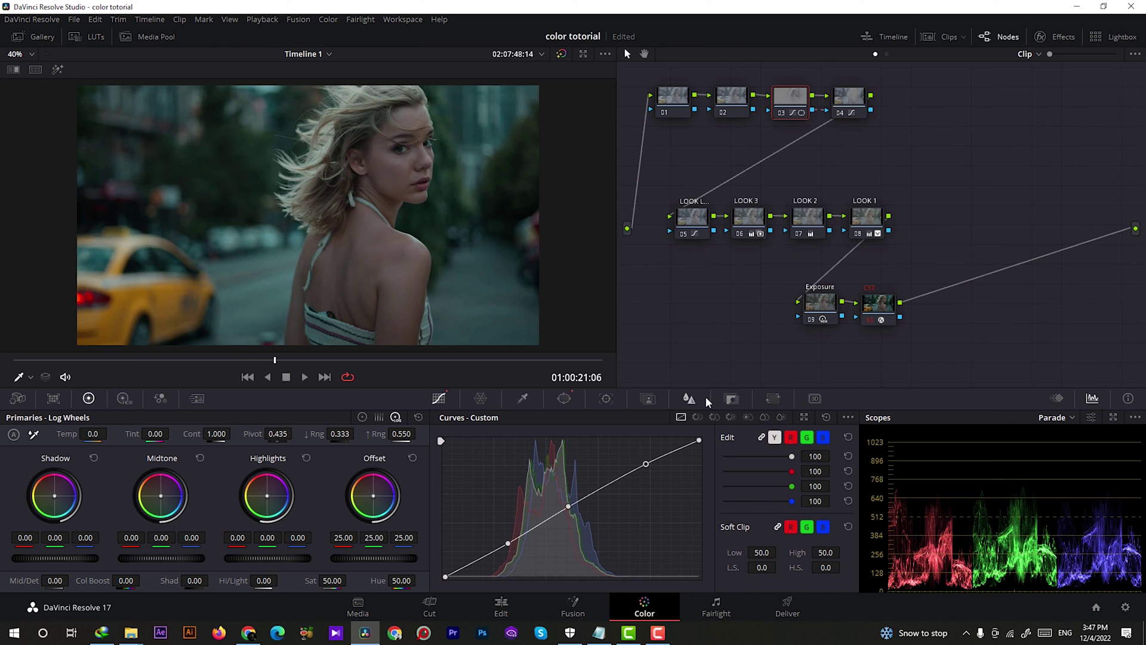
{"action": "left_click", "coordinate": [732, 417]}
{"action": "left_click", "coordinate": [745, 418]}
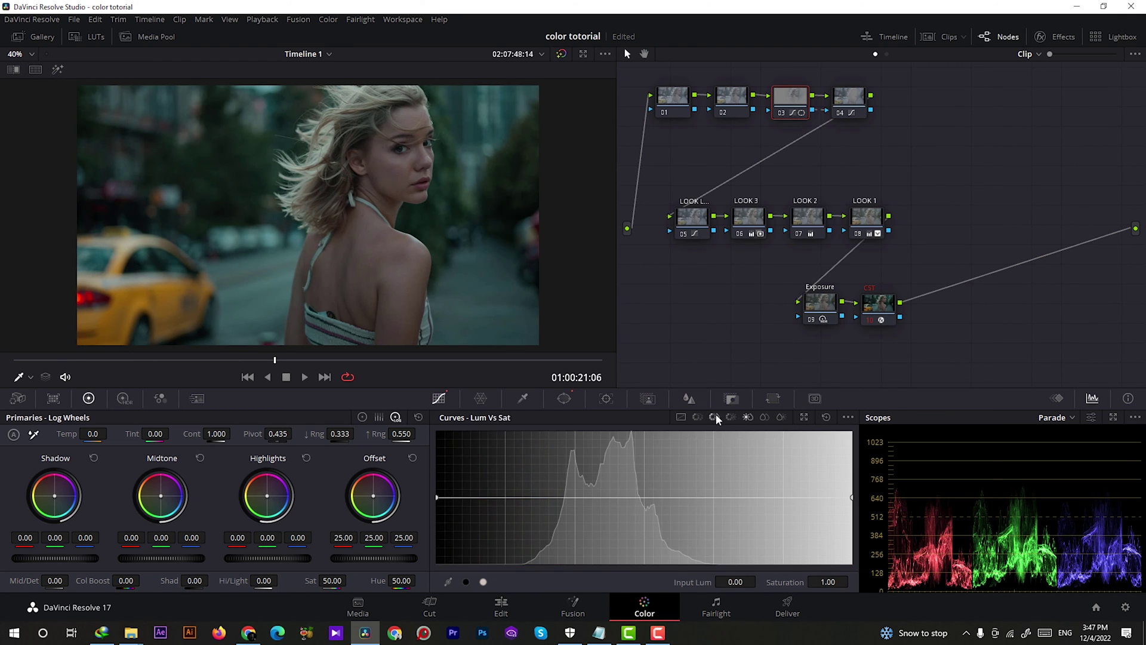
{"action": "left_click", "coordinate": [716, 415]}
{"action": "left_click", "coordinate": [732, 398]}
{"action": "left_click_drag", "start_coordinate": [726, 514], "coordinate": [711, 513]}
Step: Search the effects library for "gra" and apply Film Grain to node 02
{"action": "left_click", "coordinate": [731, 101]}
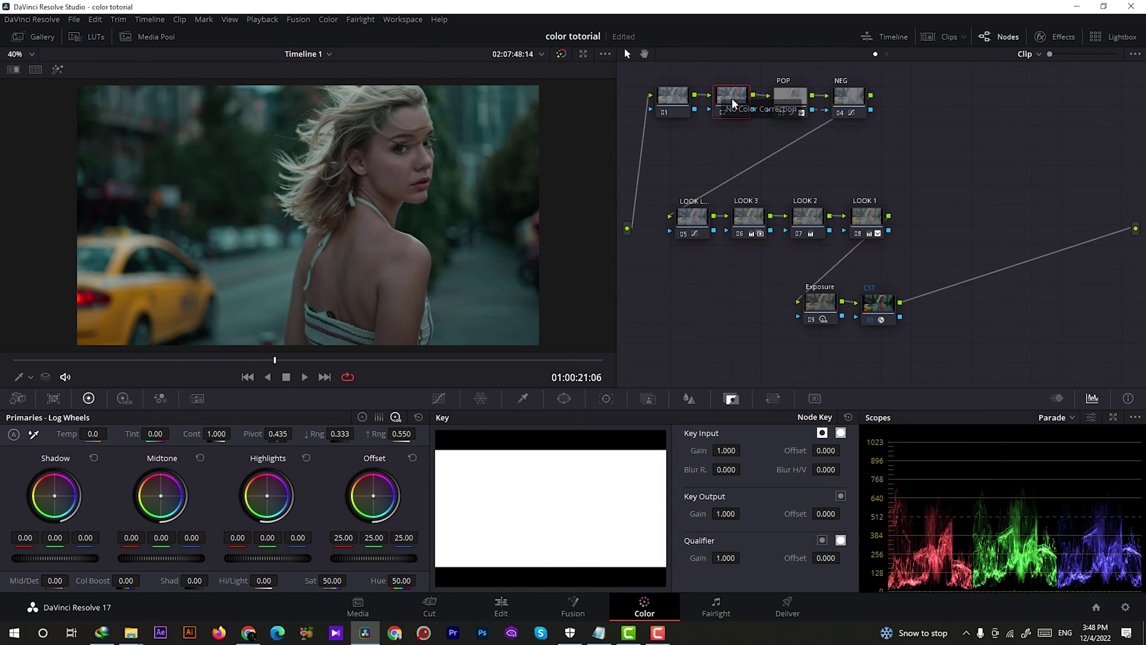
{"action": "left_click", "coordinate": [1056, 36]}
{"action": "left_click", "coordinate": [1114, 53]}
{"action": "type", "text": "colorg"}
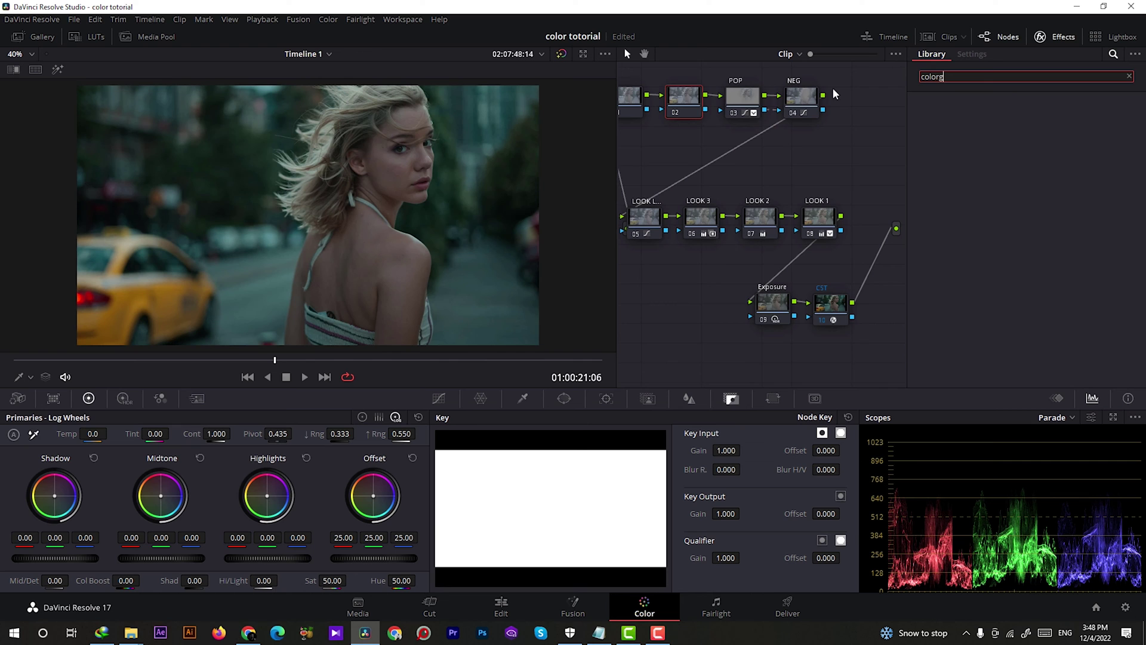
{"action": "key", "text": "BackSpace"}
{"action": "key", "text": "BackSpace"}
{"action": "key", "text": "BackSpace"}
{"action": "key", "text": "BackSpace"}
{"action": "key", "text": "BackSpace"}
{"action": "key", "text": "BackSpace"}
{"action": "type", "text": "gra"}
{"action": "left_click_drag", "start_coordinate": [958, 120], "coordinate": [687, 96]}
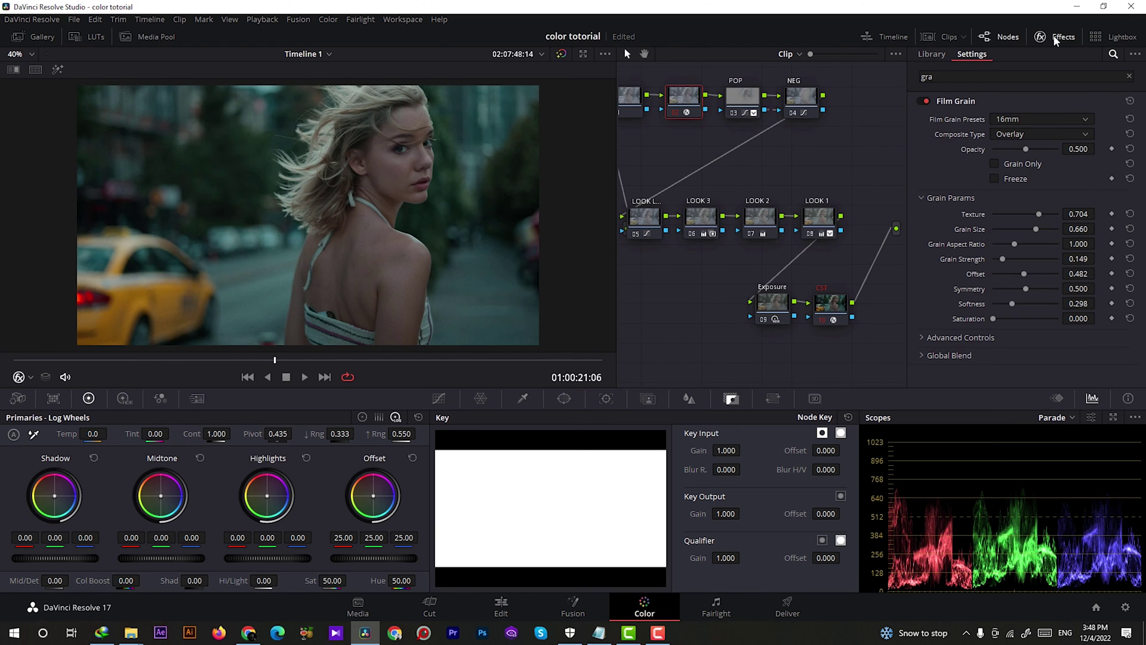
Step: Set the Film Grain preset to 35mm and its opacity to 0.523, checking the grain on the face up close
{"action": "left_click", "coordinate": [1018, 117]}
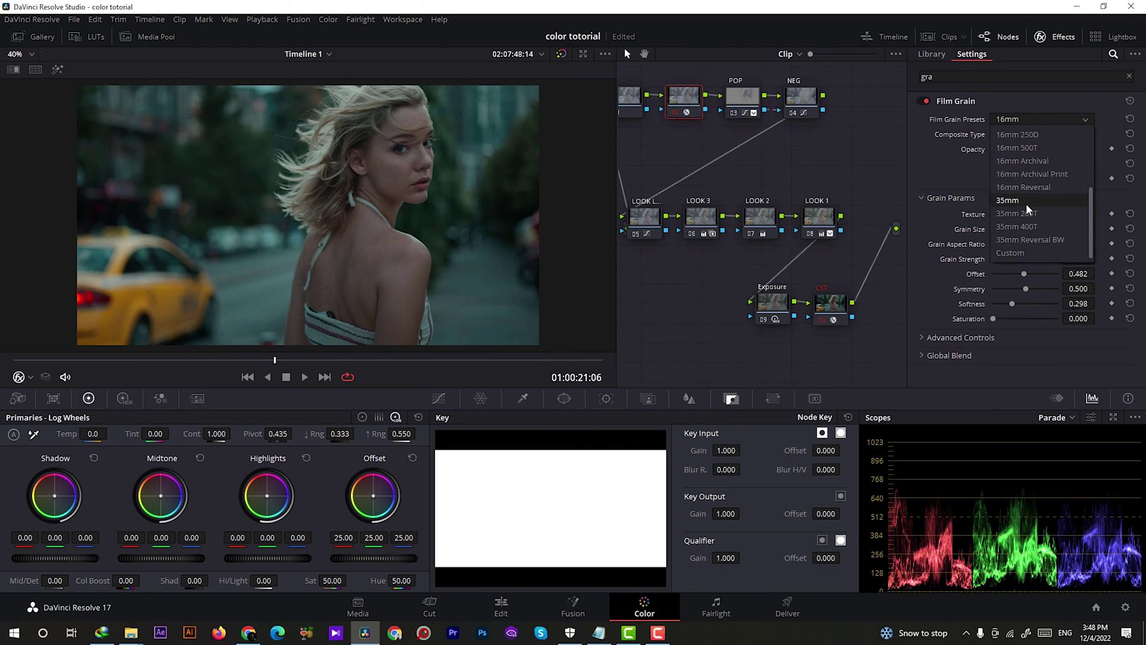
{"action": "left_click", "coordinate": [1025, 202]}
{"action": "scroll", "coordinate": [460, 150], "scroll_direction": "up", "scroll_amount": 5}
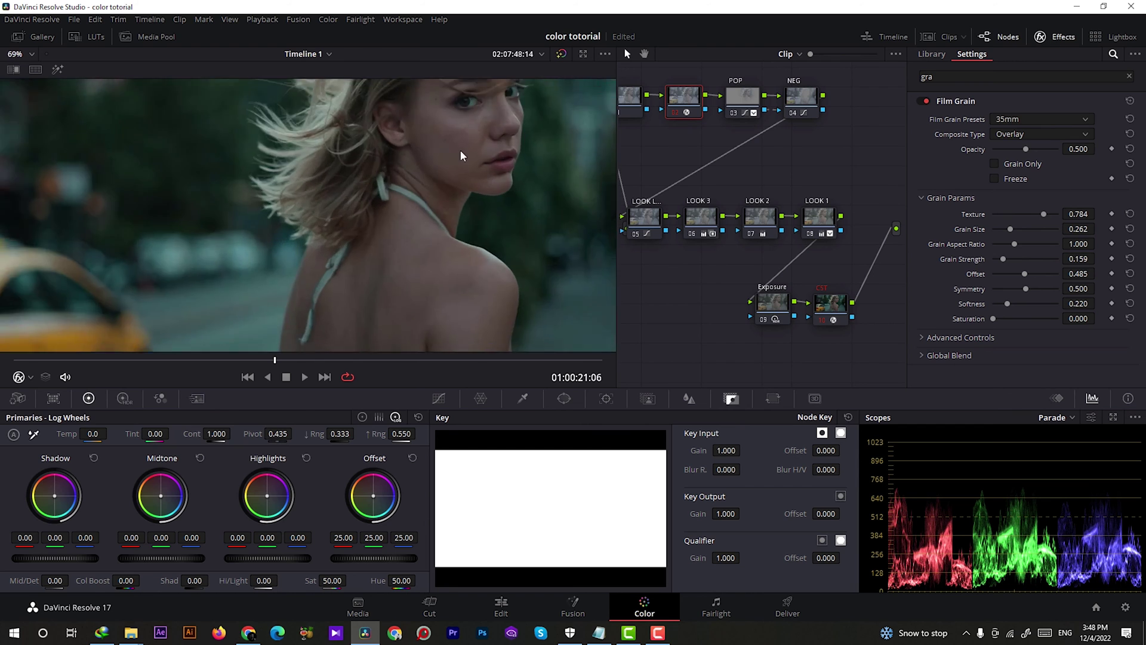
{"action": "scroll", "coordinate": [499, 178], "scroll_direction": "up", "scroll_amount": 4}
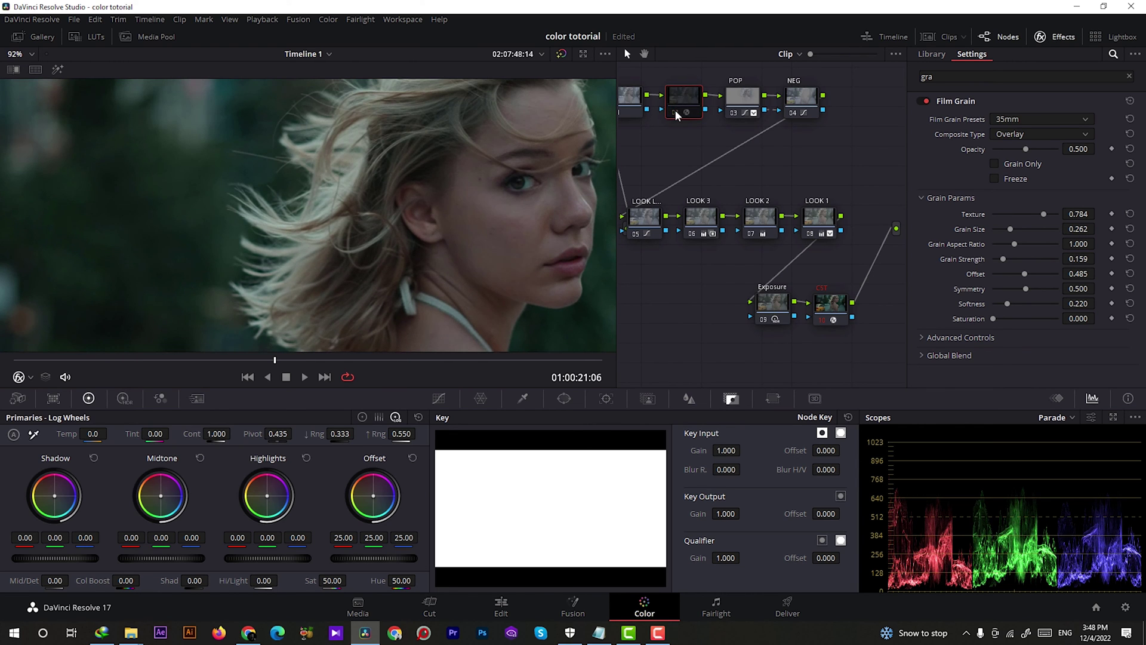
{"action": "left_click_drag", "start_coordinate": [1027, 149], "coordinate": [1027, 149]}
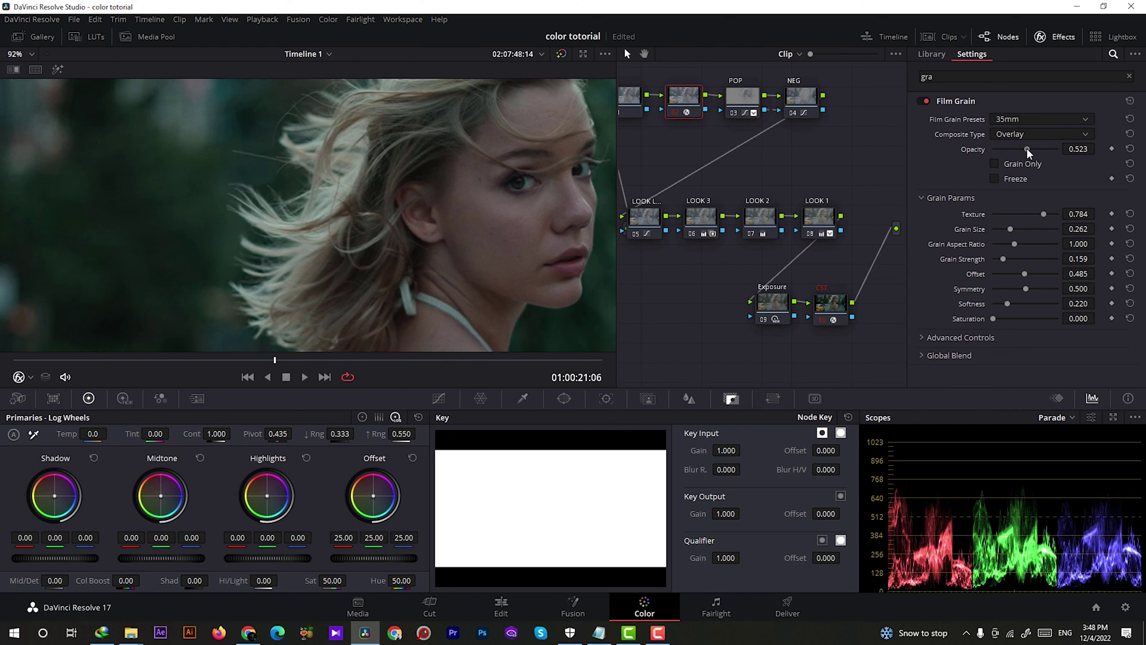
{"action": "left_click", "coordinate": [1062, 37]}
{"action": "scroll", "coordinate": [458, 185], "scroll_direction": "down", "scroll_amount": 5}
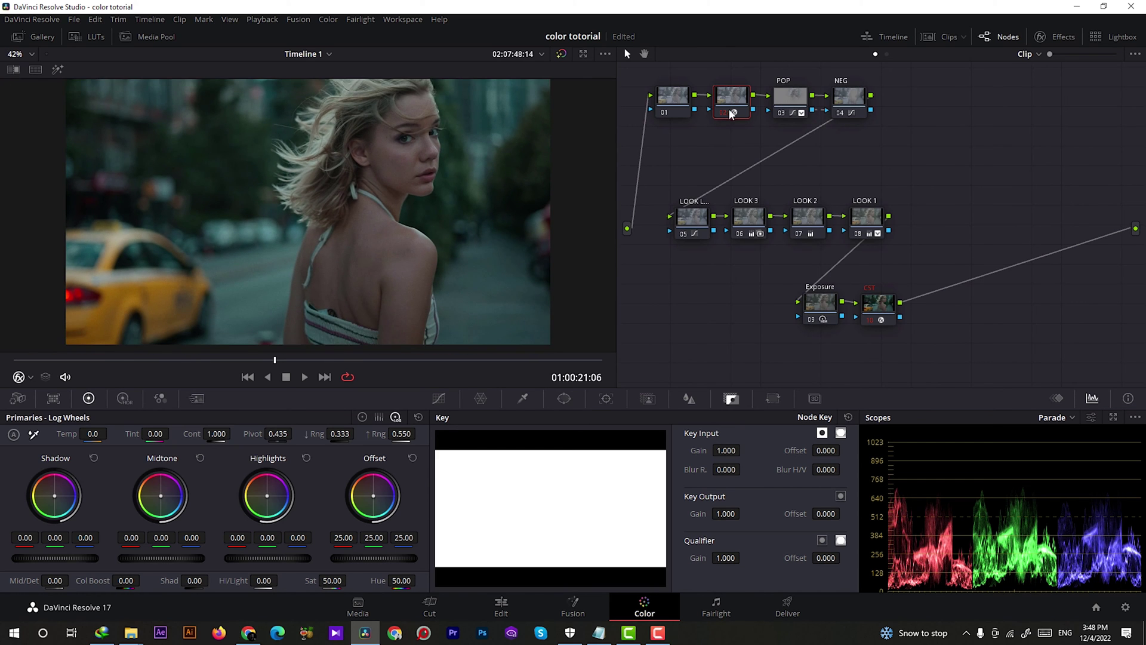
{"action": "scroll", "coordinate": [448, 187], "scroll_direction": "down", "scroll_amount": 2}
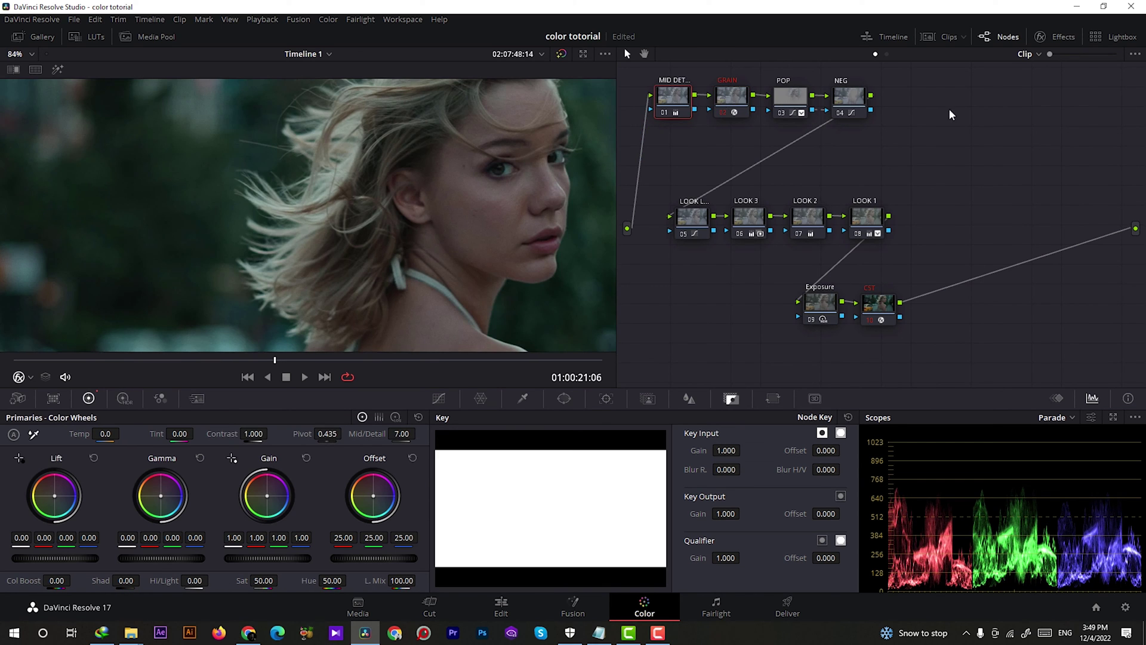
Step: Add a serial node before the selected one, and set node 01's temporal noise reduction to 3 frames with Better motion estimation
{"action": "key", "text": "shift+s"}
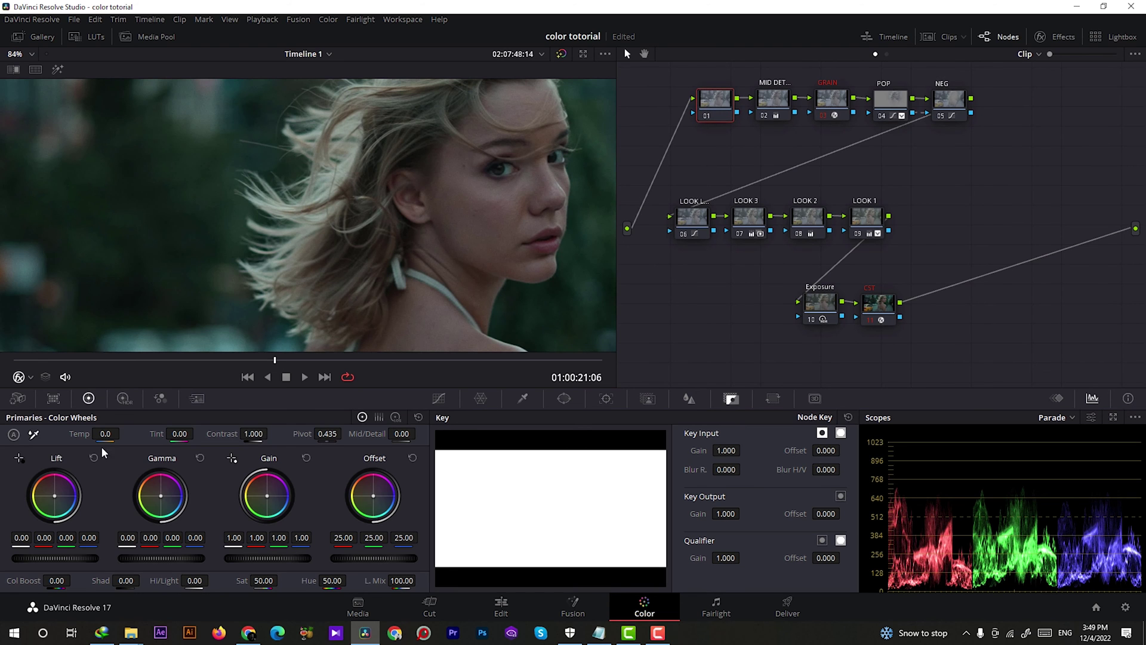
{"action": "left_click", "coordinate": [127, 396]}
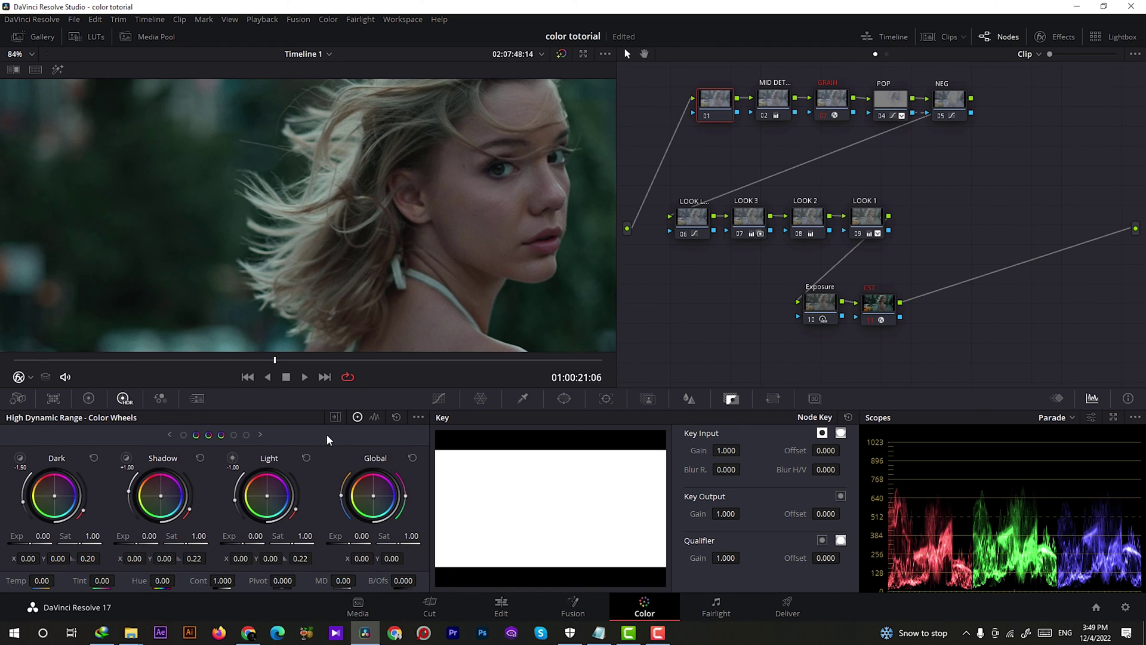
{"action": "scroll", "coordinate": [385, 201], "scroll_direction": "down", "scroll_amount": 5}
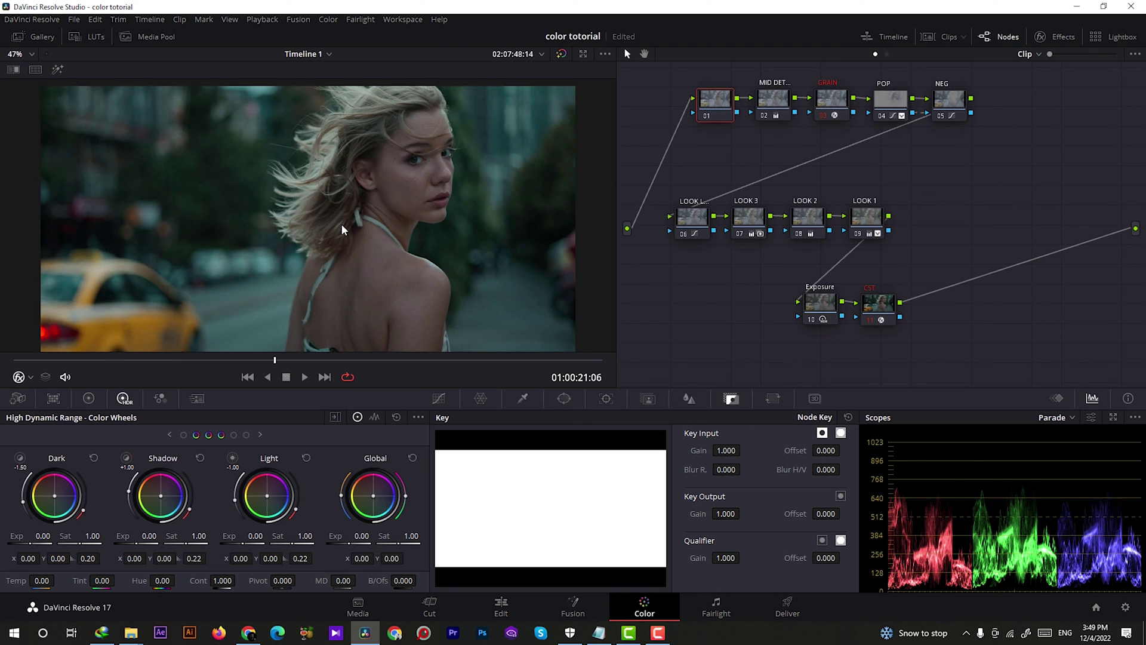
{"action": "scroll", "coordinate": [341, 224], "scroll_direction": "down", "scroll_amount": 1}
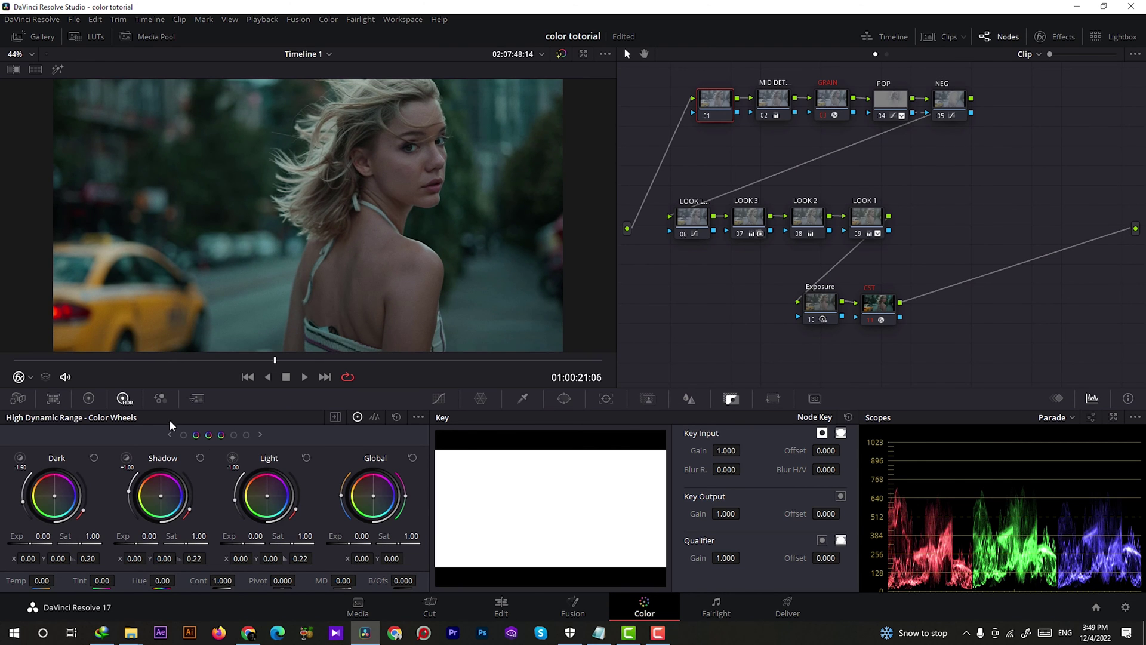
{"action": "left_click", "coordinate": [195, 399]}
{"action": "left_click", "coordinate": [78, 450]}
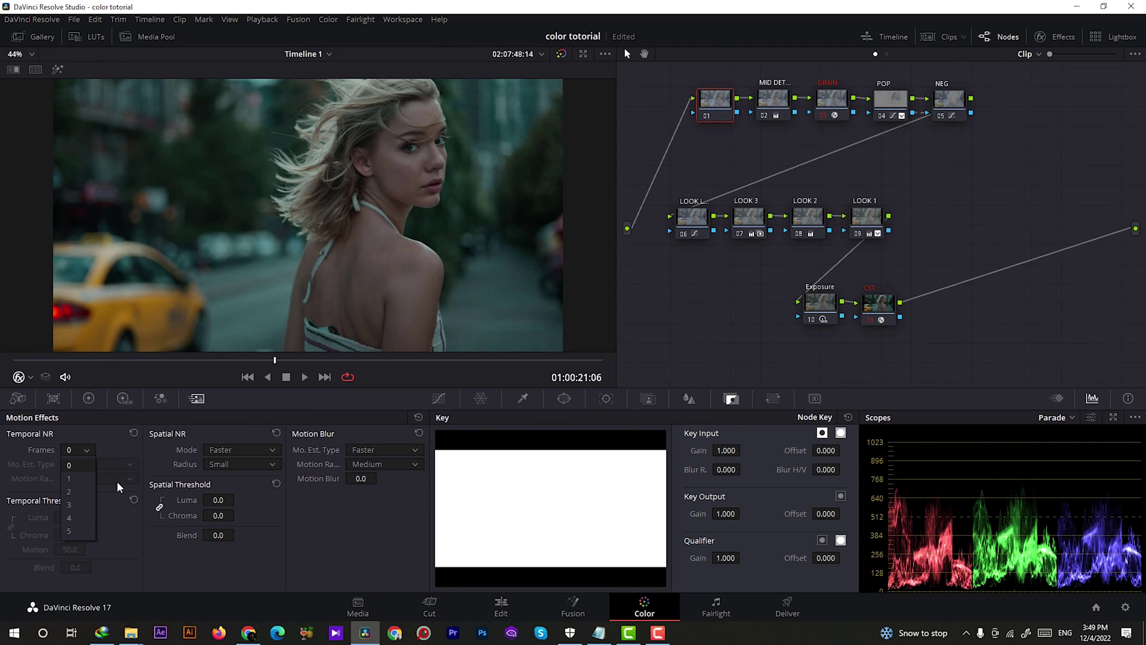
{"action": "left_click", "coordinate": [73, 505]}
{"action": "left_click", "coordinate": [84, 465]}
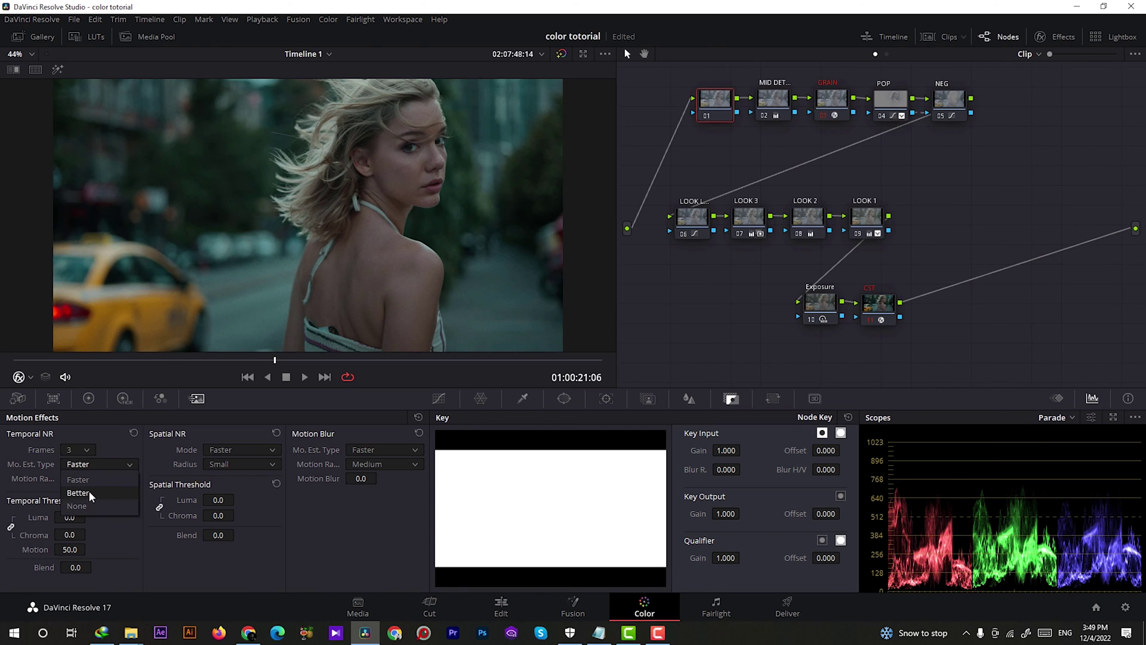
{"action": "left_click", "coordinate": [78, 493]}
Step: On node 01, set the temporal luma and chroma thresholds to 6.2 and the spatial chroma threshold to 8.0
{"action": "left_click_drag", "start_coordinate": [90, 526], "coordinate": [101, 517]}
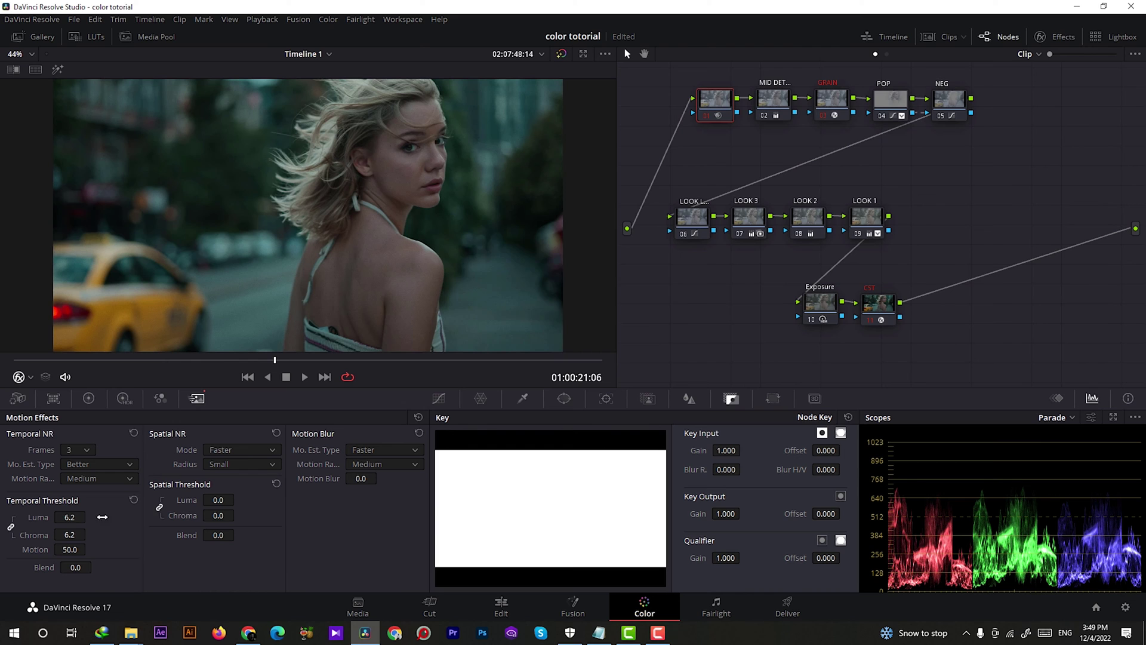
{"action": "left_click_drag", "start_coordinate": [207, 517], "coordinate": [237, 515]}
{"action": "scroll", "coordinate": [455, 208], "scroll_direction": "down", "scroll_amount": 2}
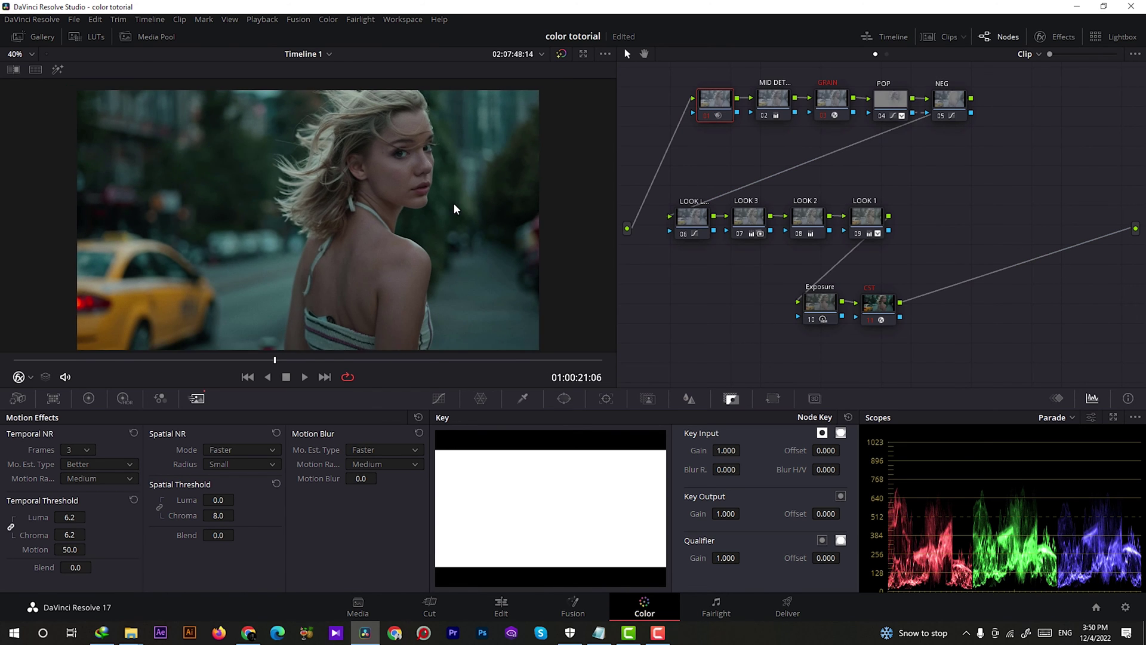
Step: Select all nodes and switch them off and back on to compare the graded clip with the original
{"action": "left_click_drag", "start_coordinate": [652, 79], "coordinate": [973, 352]}
{"action": "key", "text": "ctrl+d"}
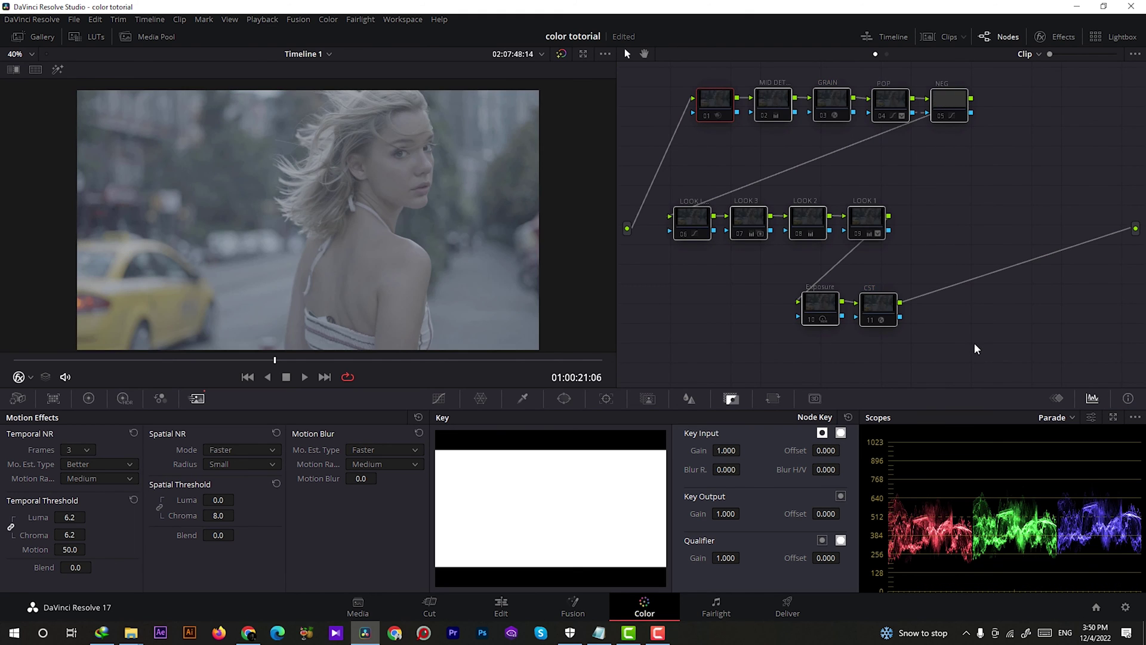
{"action": "key", "text": "ctrl+d"}
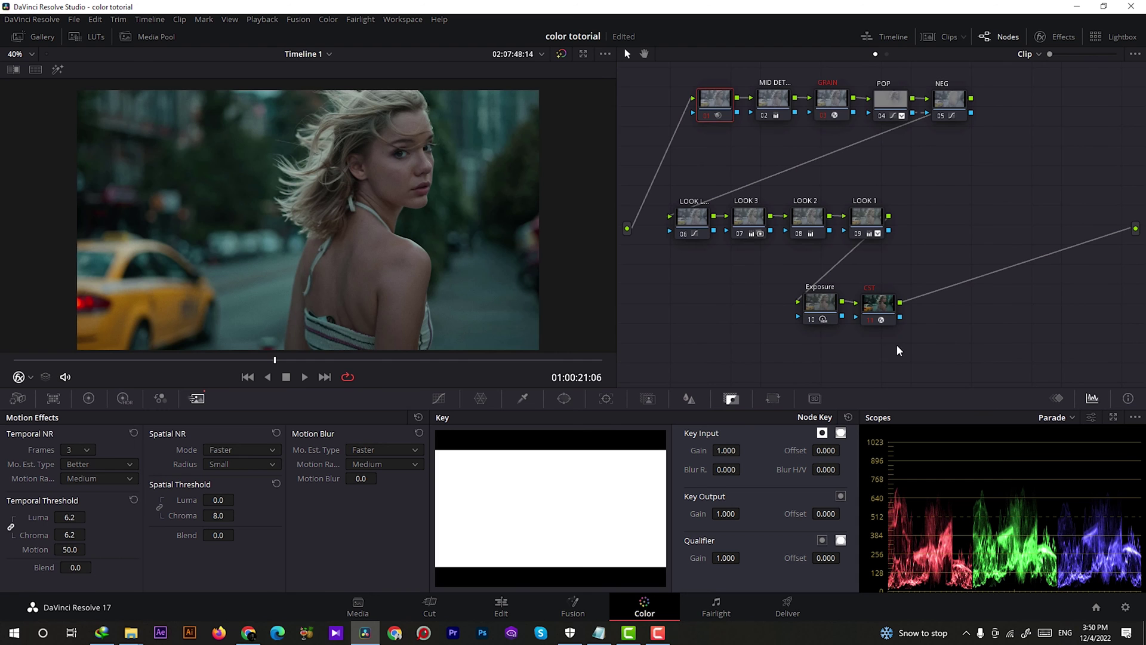
Step: Move the CST node aside and switch all the other nodes off and on to compare the grade with the transformed original
{"action": "left_click_drag", "start_coordinate": [878, 308], "coordinate": [1033, 299]}
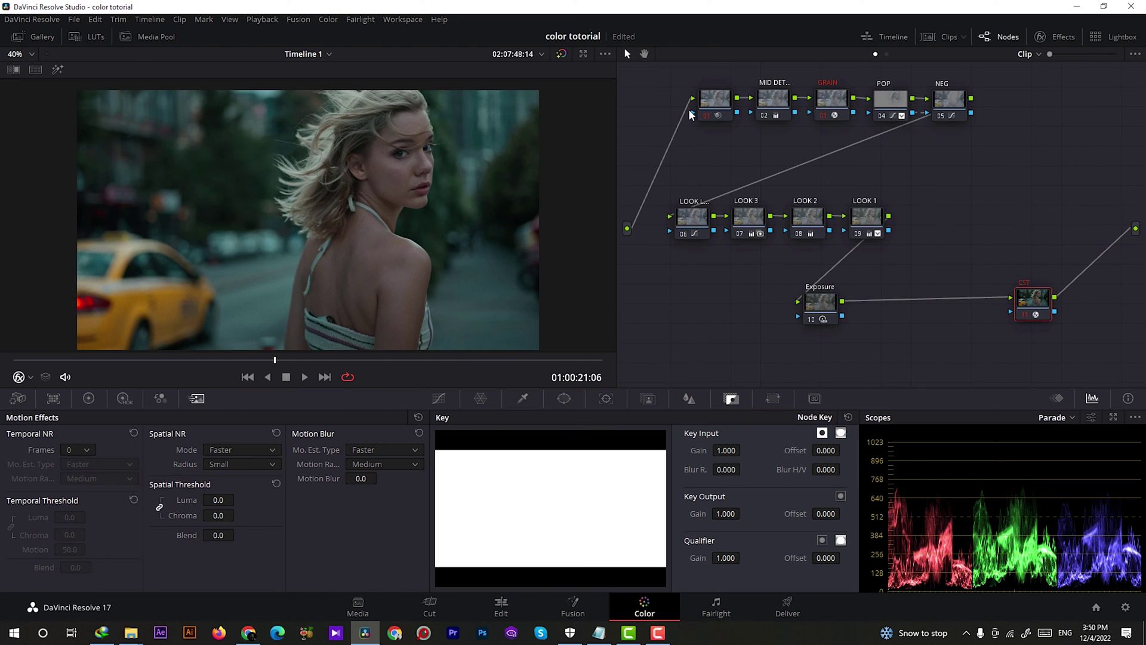
{"action": "left_click_drag", "start_coordinate": [820, 282], "coordinate": [953, 353]}
{"action": "key", "text": "ctrl+d"}
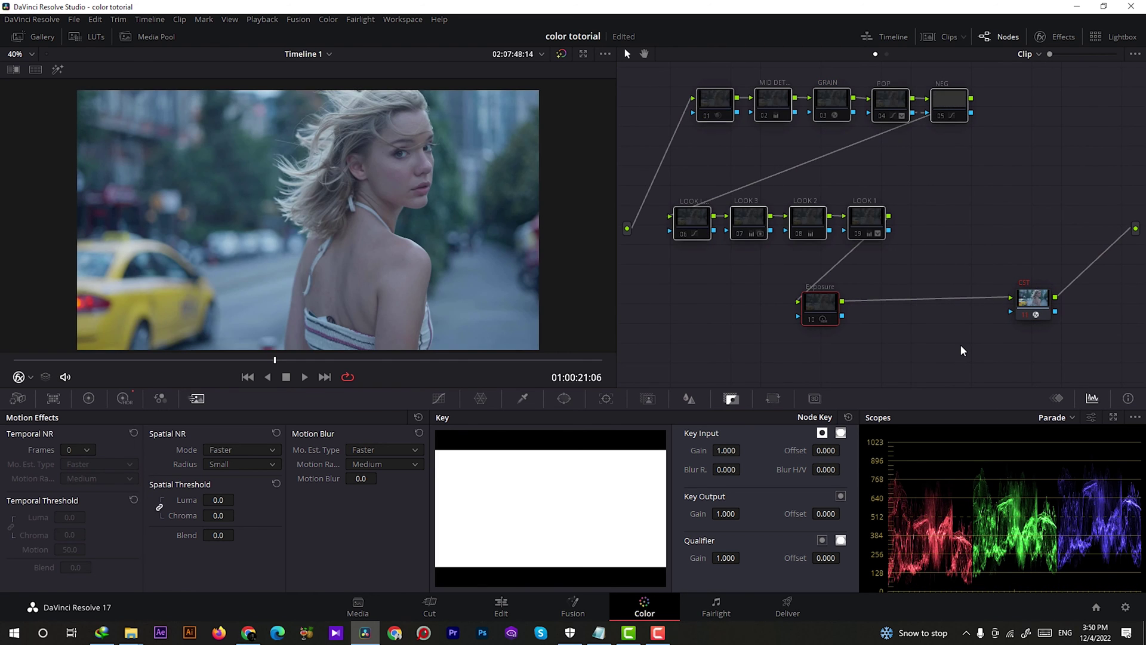
{"action": "key", "text": "ctrl+d"}
{"action": "key", "text": "ctrl+d"}
{"action": "key", "text": "ctrl+d"}
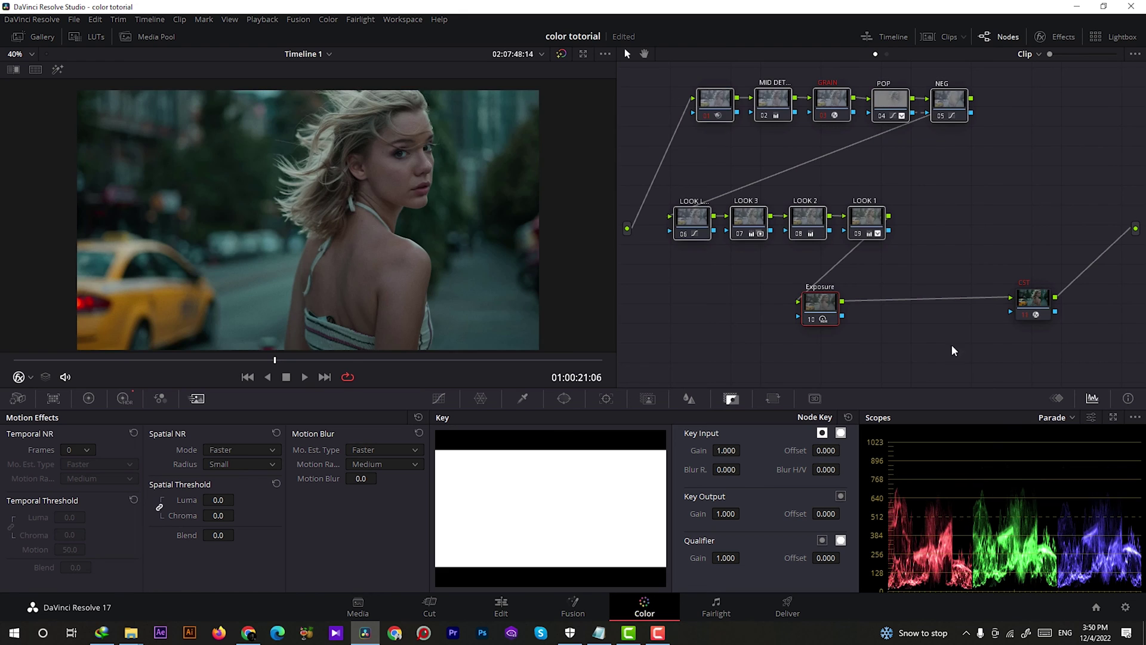
Step: Move the CST node back, add a serial node after it, and fine-tune single hues on that node's Hue Vs Sat curve
{"action": "left_click_drag", "start_coordinate": [1020, 307], "coordinate": [947, 304]}
{"action": "key", "text": "alt+s"}
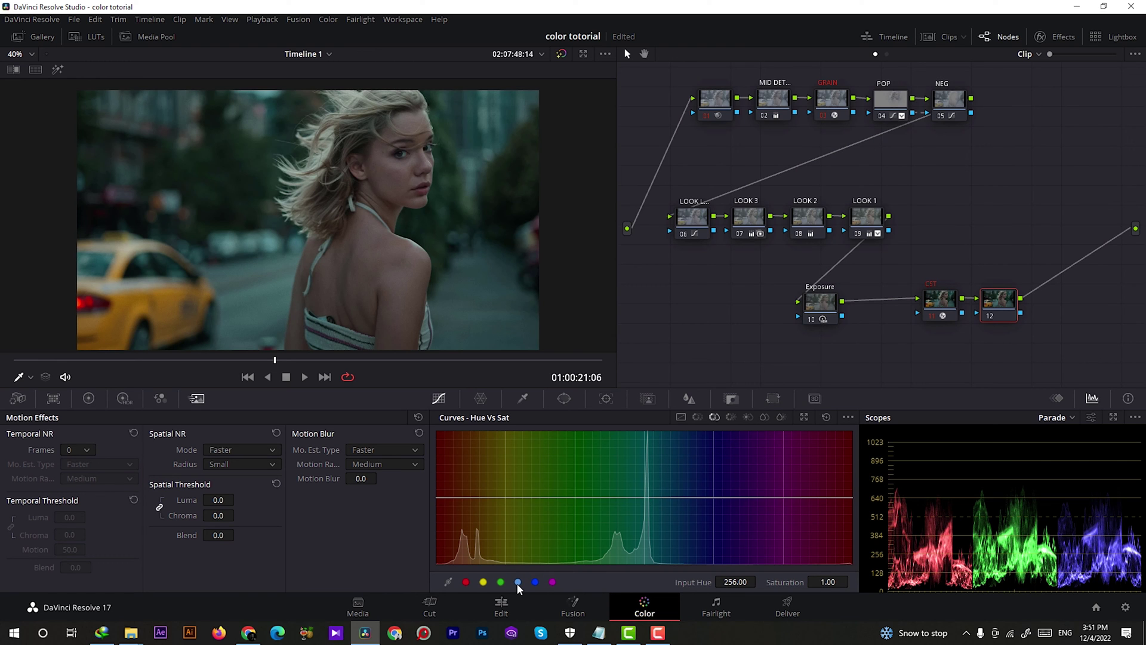
{"action": "mouse_move", "coordinate": [645, 497]}
{"action": "left_mouse_down"}
{"action": "mouse_move", "coordinate": [712, 495]}
{"action": "mouse_move", "coordinate": [651, 493]}
{"action": "left_mouse_up"}
{"action": "left_click", "coordinate": [552, 582]}
{"action": "left_click_drag", "start_coordinate": [506, 497], "coordinate": [506, 493]}
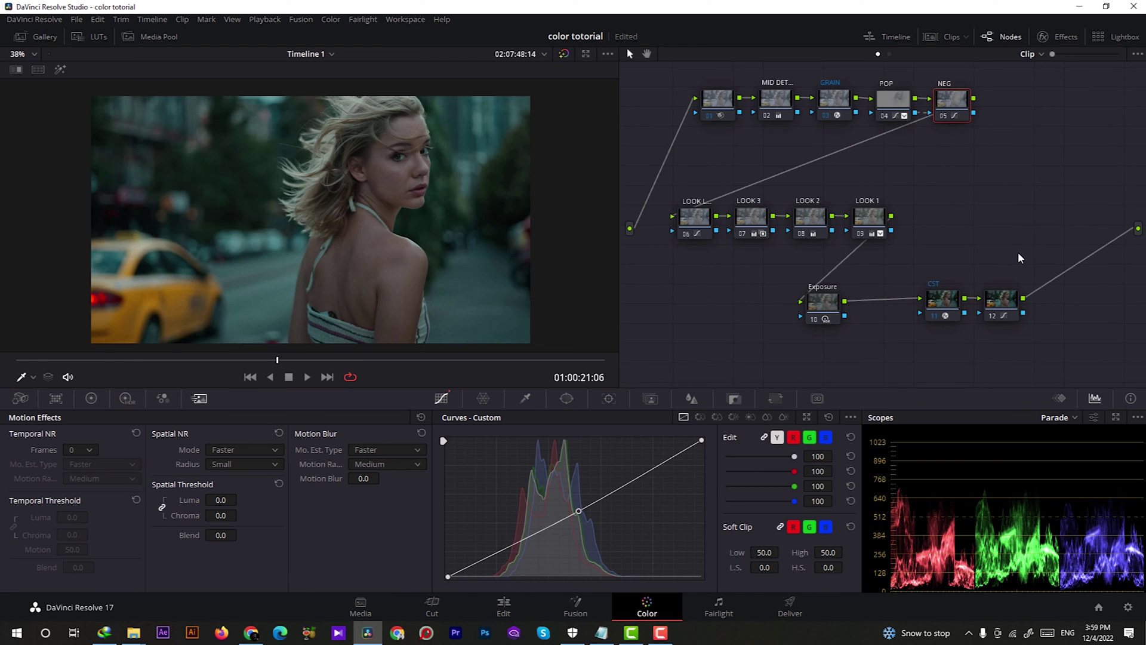
Step: Add a serial node after NEG and shape its custom curve with slightly lifted blacks and points in the shadows and highlights
{"action": "key", "text": "alt+s"}
{"action": "left_click", "coordinate": [646, 465]}
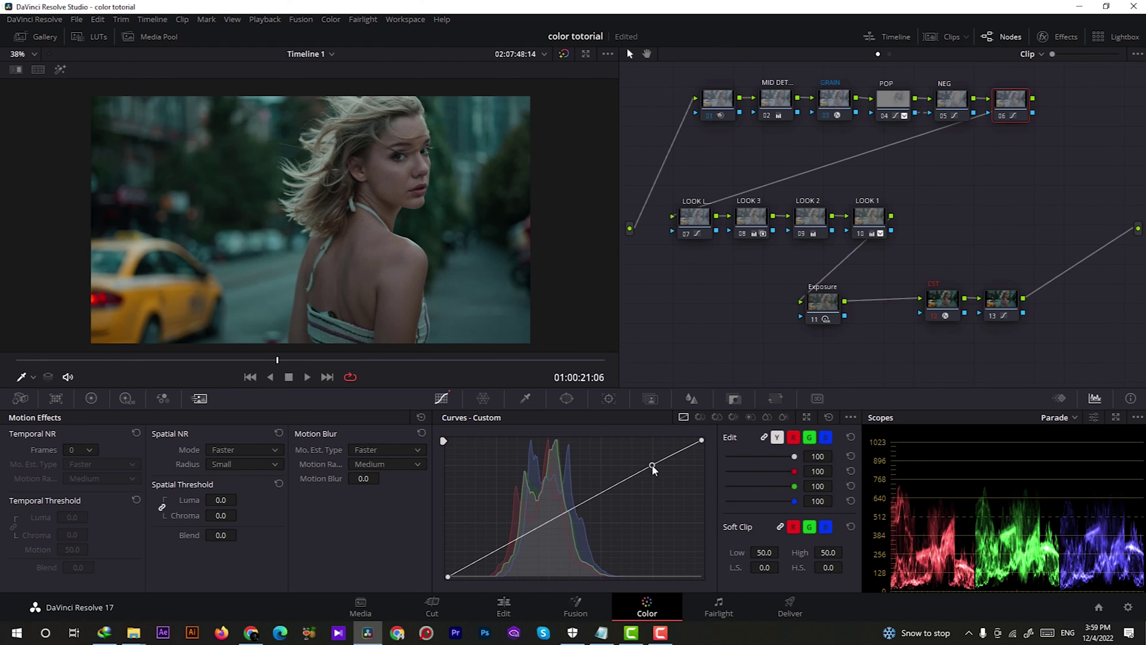
{"action": "left_click", "coordinate": [507, 545]}
{"action": "left_click_drag", "start_coordinate": [448, 576], "coordinate": [447, 570]}
{"action": "left_click_drag", "start_coordinate": [508, 546], "coordinate": [511, 544]}
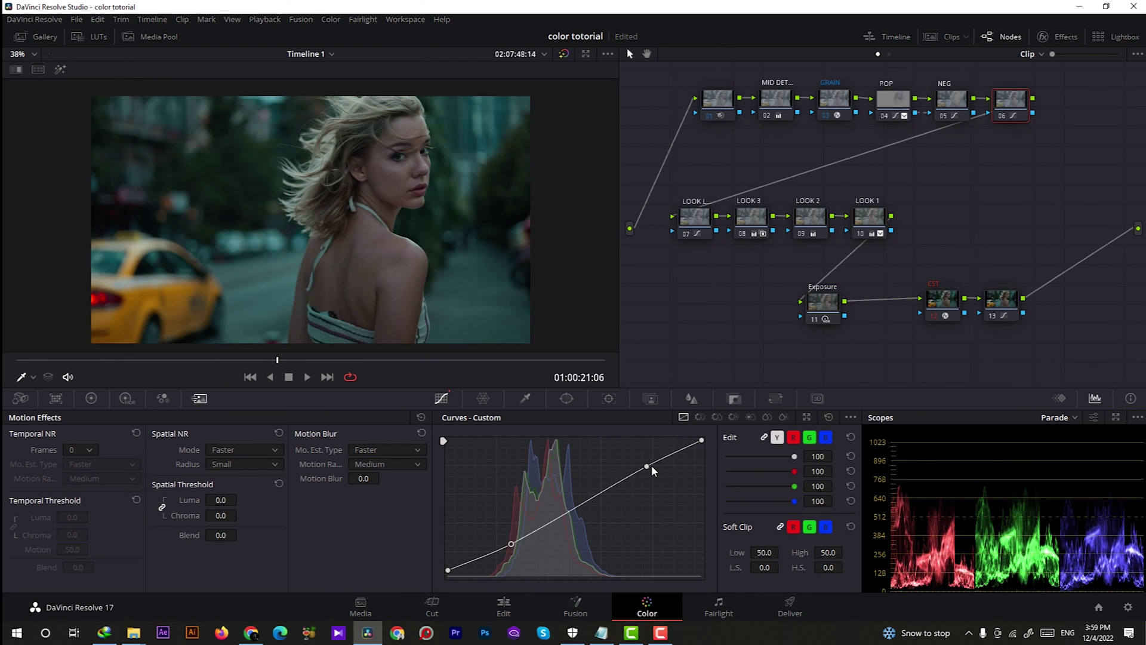
{"action": "left_click", "coordinate": [647, 466]}
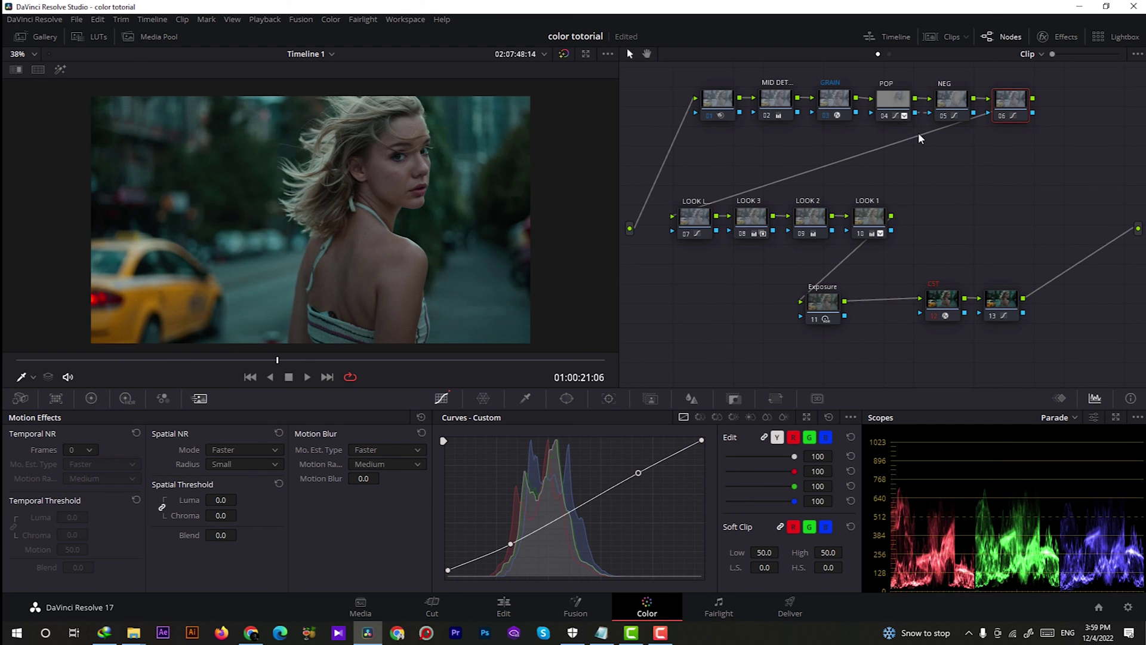
Step: Set the key output gain of the node after NEG to 0.956
{"action": "left_click", "coordinate": [736, 399]}
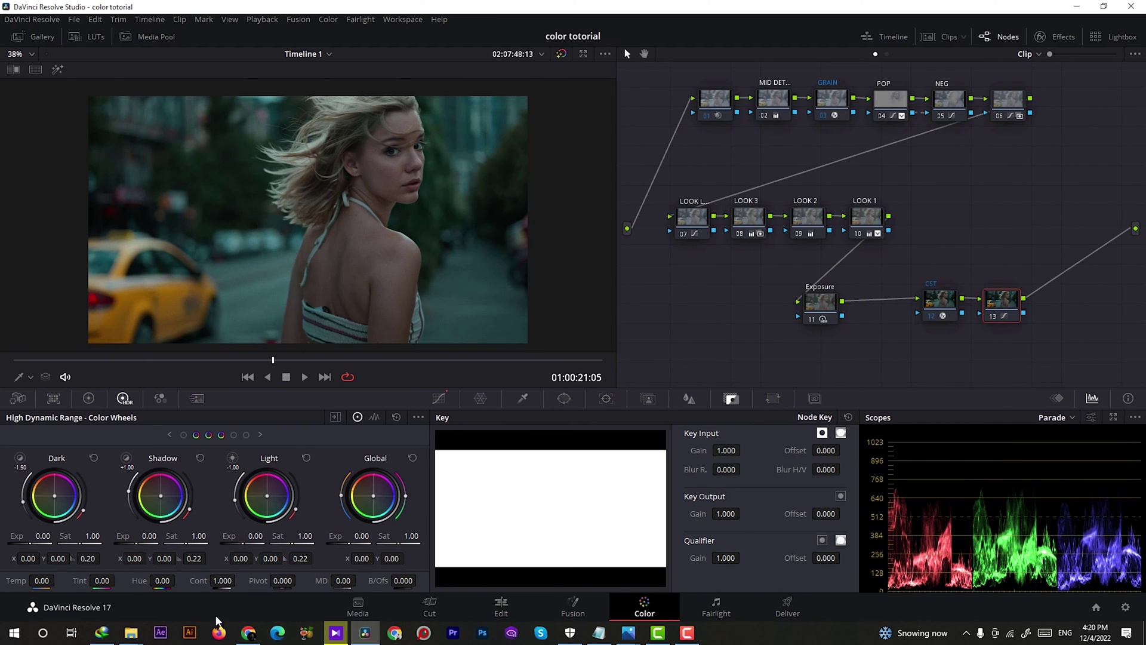
{"action": "left_click", "coordinate": [1019, 278]}
{"action": "left_click", "coordinate": [1005, 303]}
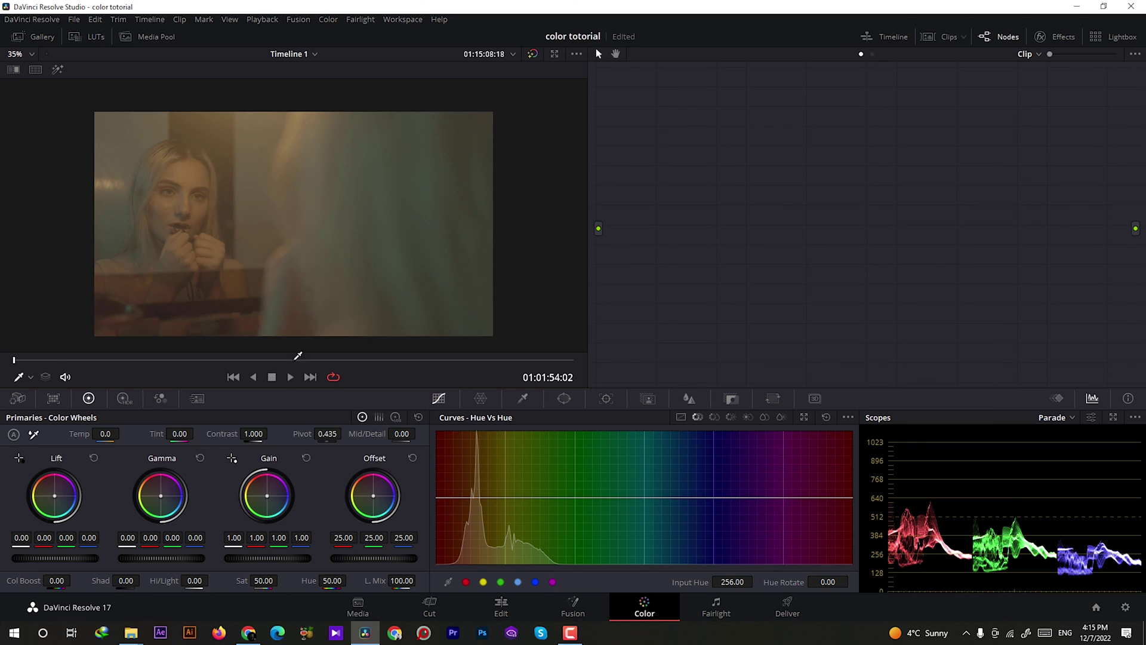
Step: Build a chain of four serial nodes on the mirror clip, placing the last two in a lower row
{"action": "left_click", "coordinate": [272, 377]}
{"action": "left_click_drag", "start_coordinate": [735, 160], "coordinate": [656, 136]}
{"action": "key", "text": "alt+s"}
{"action": "key", "text": "alt+s"}
{"action": "left_click_drag", "start_coordinate": [778, 137], "coordinate": [767, 294]}
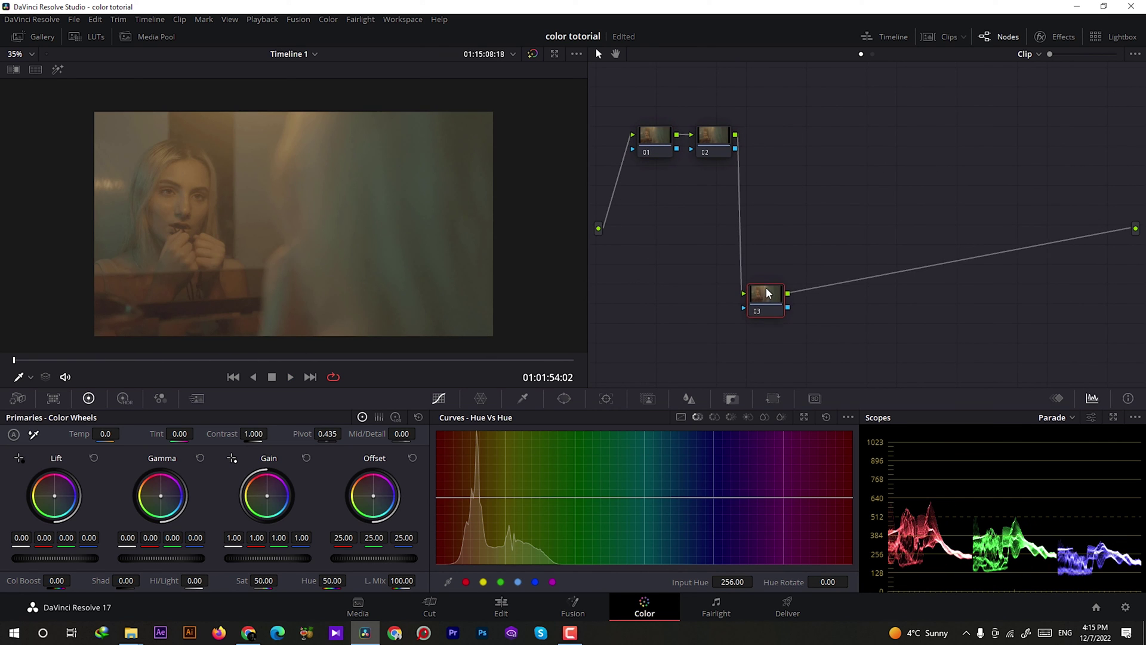
{"action": "key", "text": "alt+s"}
Step: Apply Color Space Transform to node 04 with input color space Sony S-Gamut3.Cine and input gamma Sony S-Log3
{"action": "left_click", "coordinate": [1054, 38]}
{"action": "double_click", "coordinate": [1021, 76]}
{"action": "type", "text": "c"}
{"action": "left_click_drag", "start_coordinate": [996, 267], "coordinate": [781, 300]}
{"action": "left_click", "coordinate": [1041, 119]}
{"action": "scroll", "coordinate": [1047, 170], "scroll_direction": "down", "scroll_amount": 8}
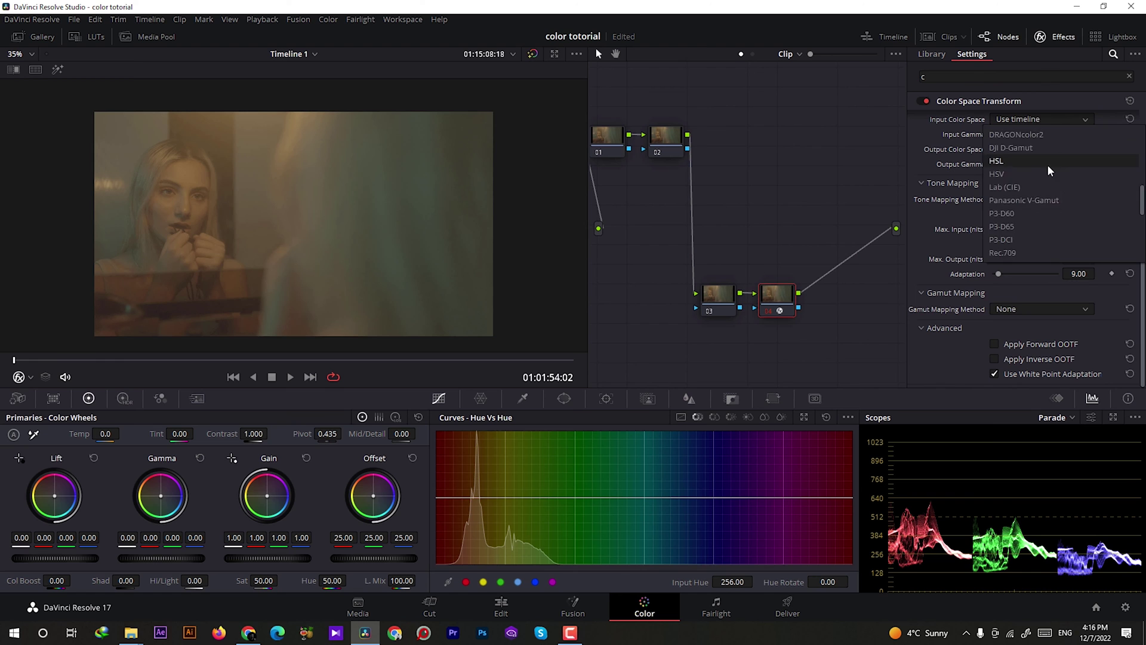
{"action": "scroll", "coordinate": [1025, 203], "scroll_direction": "down", "scroll_amount": 1}
{"action": "left_click", "coordinate": [1027, 221]}
{"action": "left_click", "coordinate": [1024, 135]}
{"action": "scroll", "coordinate": [1041, 199], "scroll_direction": "down", "scroll_amount": 12}
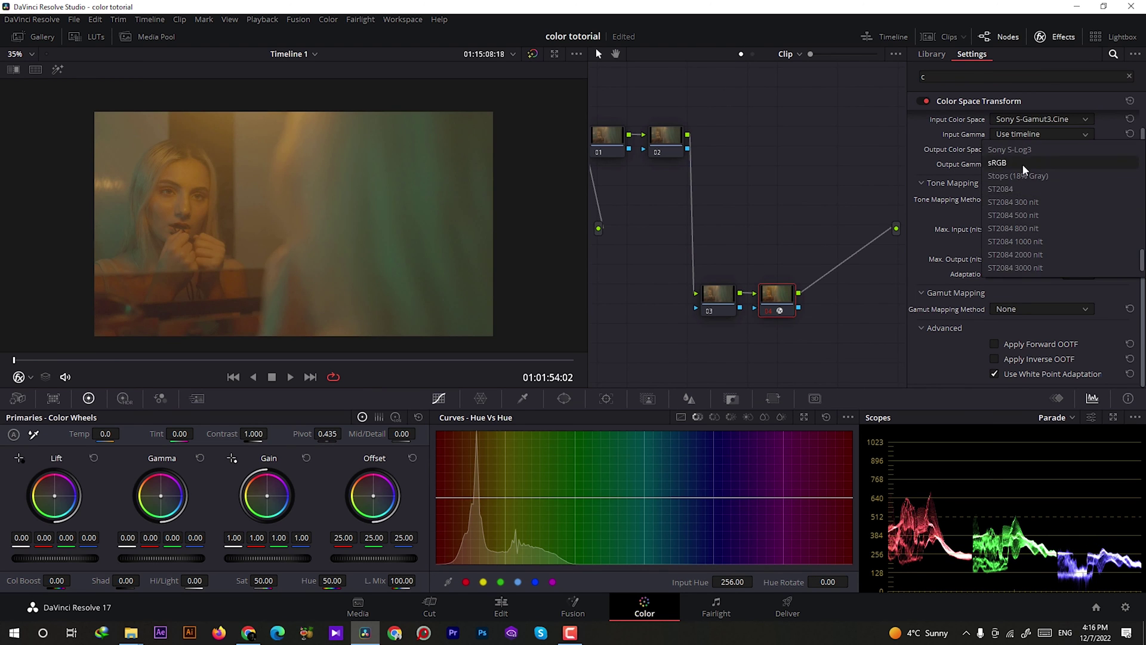
{"action": "left_click", "coordinate": [1024, 152]}
Step: On node 03, choose the HDR wheels' color space and gamma, and set exposure to -0.83 Global, 0.07 Light and -0.25 Shadow
{"action": "left_click", "coordinate": [727, 298]}
{"action": "left_click", "coordinate": [123, 398]}
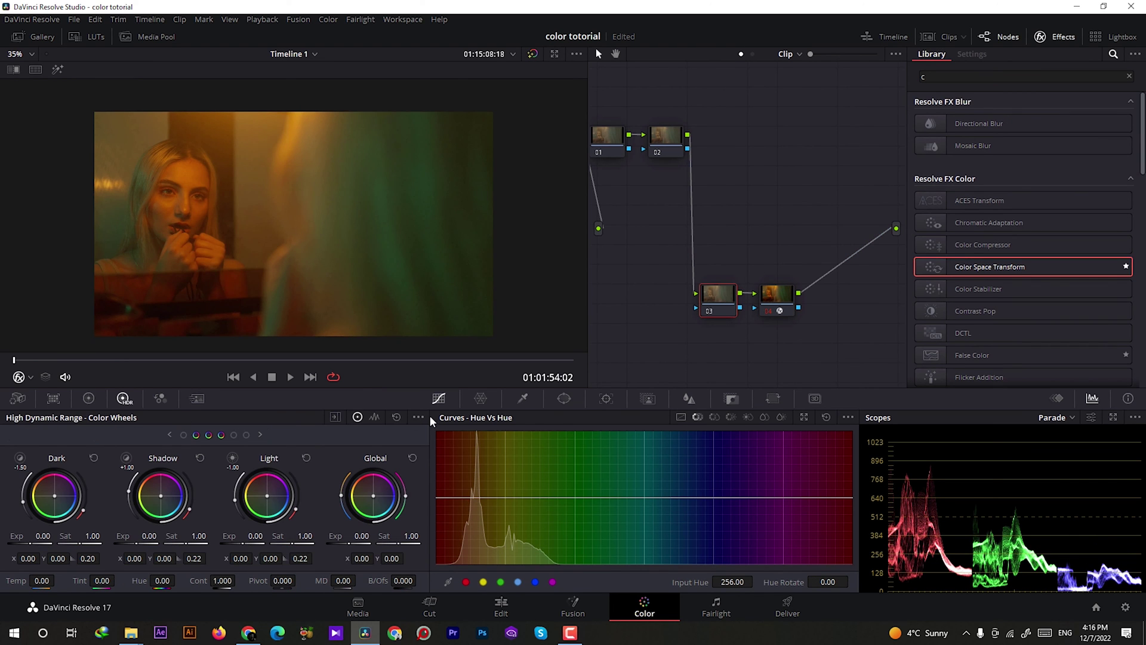
{"action": "left_click", "coordinate": [419, 416]}
{"action": "mouse_move", "coordinate": [466, 524]}
{"action": "left_click", "coordinate": [591, 583]}
{"action": "left_click", "coordinate": [419, 417]}
{"action": "left_click", "coordinate": [554, 605]}
{"action": "left_click_drag", "start_coordinate": [349, 544], "coordinate": [248, 544]}
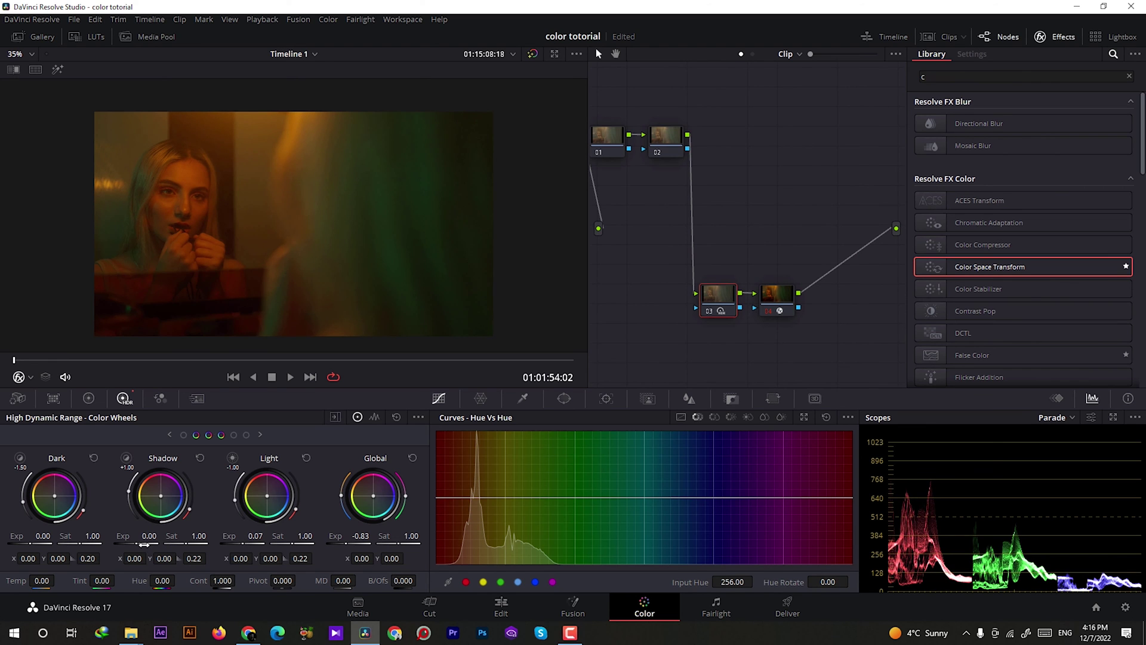
{"action": "left_click_drag", "start_coordinate": [144, 544], "coordinate": [132, 544]}
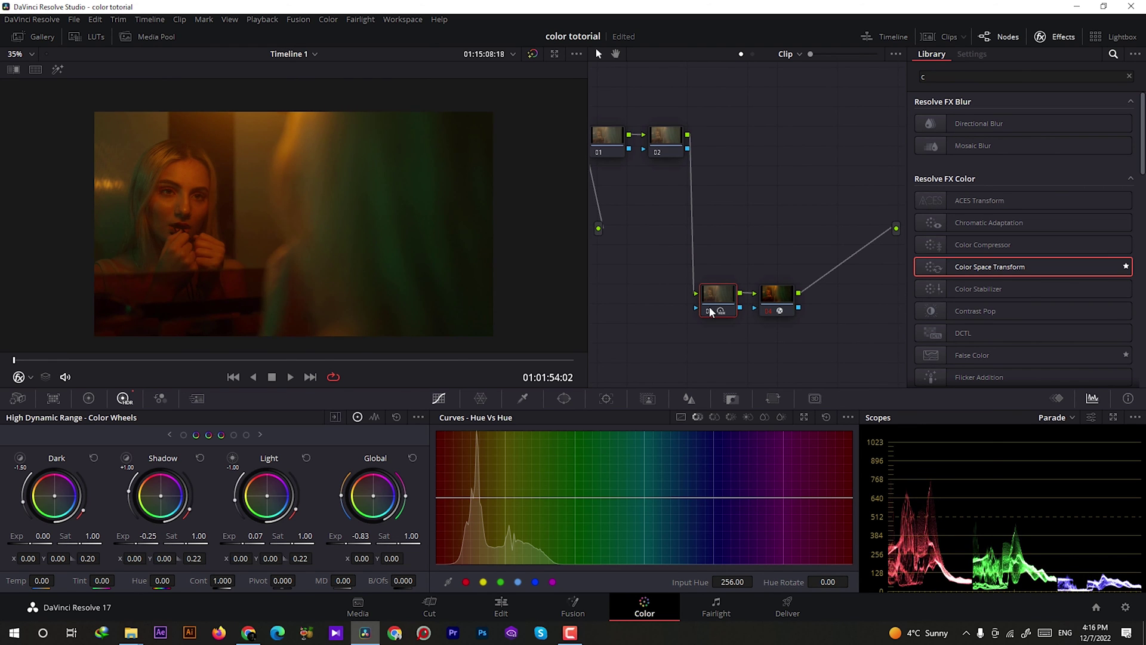
Step: Insert two serial nodes before the exposure node and place them side by side in a middle row
{"action": "key", "text": "shift+s"}
{"action": "left_click_drag", "start_coordinate": [716, 341], "coordinate": [775, 229]}
{"action": "key", "text": "shift+s"}
{"action": "left_click_drag", "start_coordinate": [759, 318], "coordinate": [714, 230]}
Step: On node 04, set the primary offset to red 18.52, green 23.96 and blue 29.72
{"action": "left_click", "coordinate": [775, 221]}
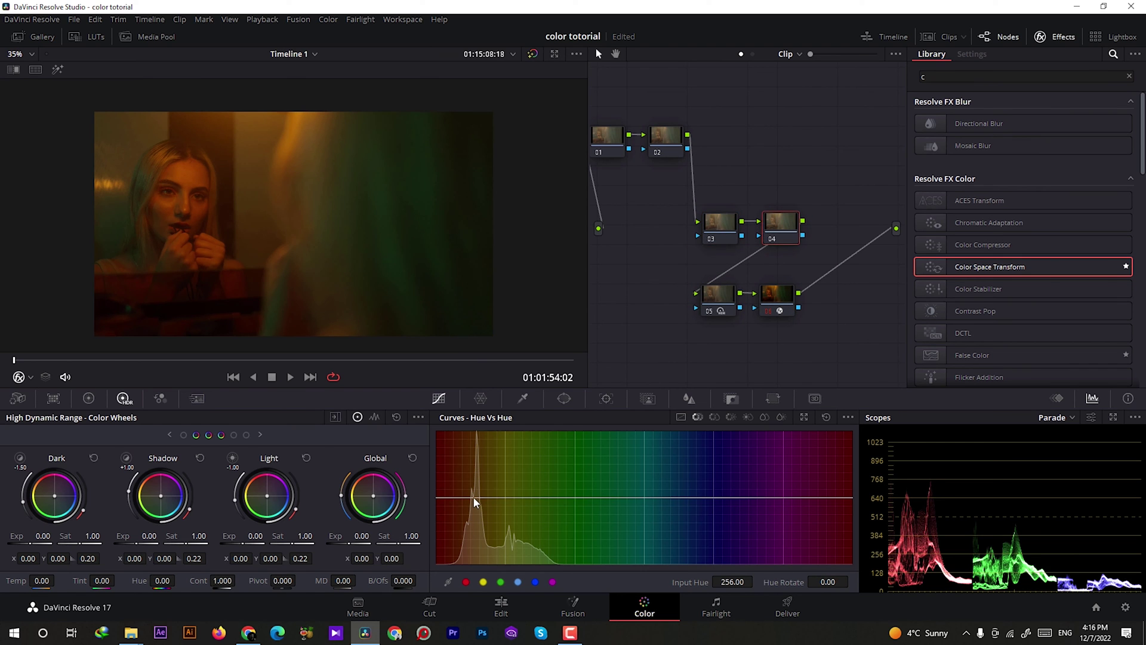
{"action": "left_click", "coordinate": [88, 401]}
{"action": "left_click_drag", "start_coordinate": [345, 539], "coordinate": [429, 539]}
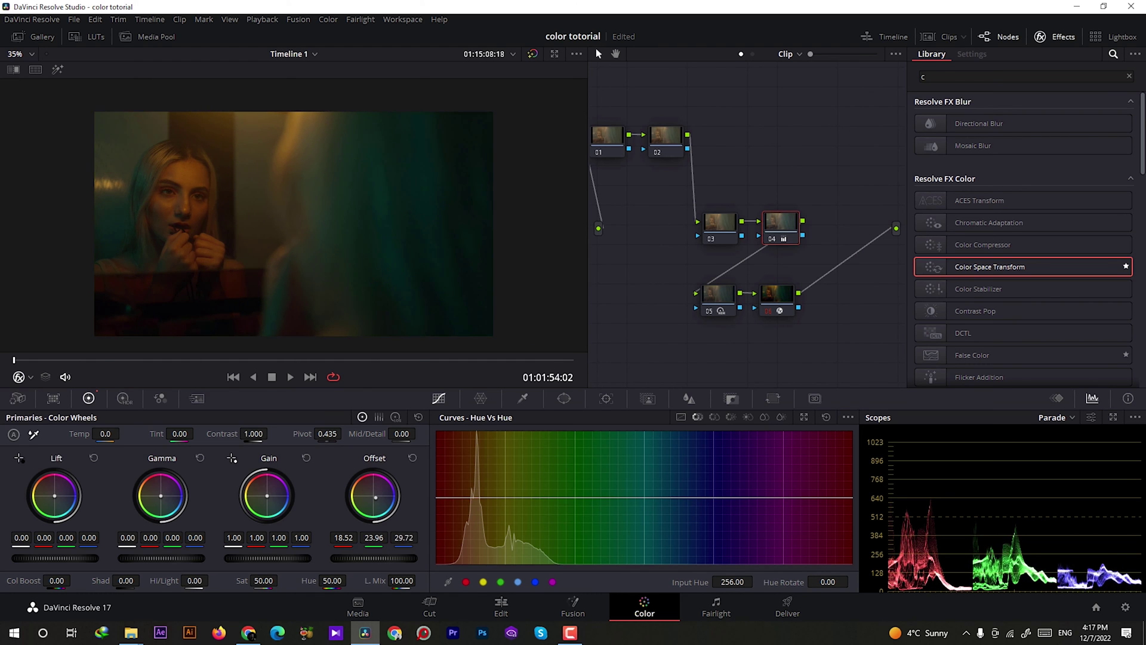
Step: On node 04, lower red, yellow, green and cyan in Hue Vs Sat, with cyan at 0.70, and rotate cyan by -13.50 in Hue Vs Hue
{"action": "left_click", "coordinate": [715, 417]}
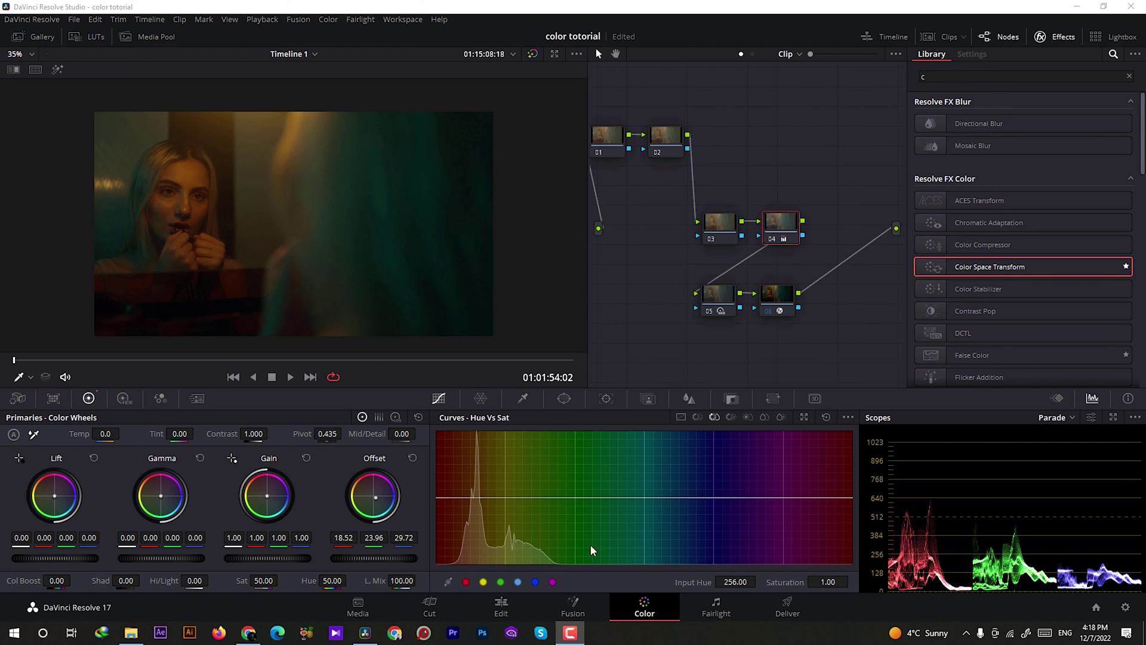
{"action": "left_click", "coordinate": [466, 581]}
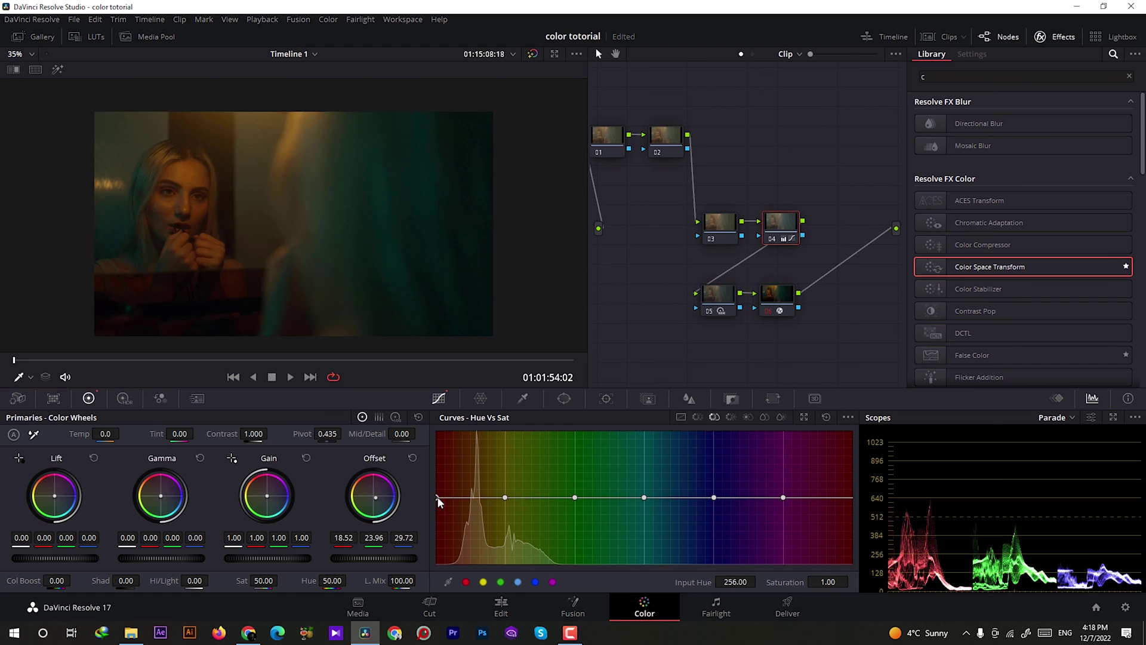
{"action": "left_click_drag", "start_coordinate": [438, 497], "coordinate": [437, 507]}
{"action": "left_click_drag", "start_coordinate": [832, 583], "coordinate": [818, 584]}
{"action": "left_click", "coordinate": [574, 498]}
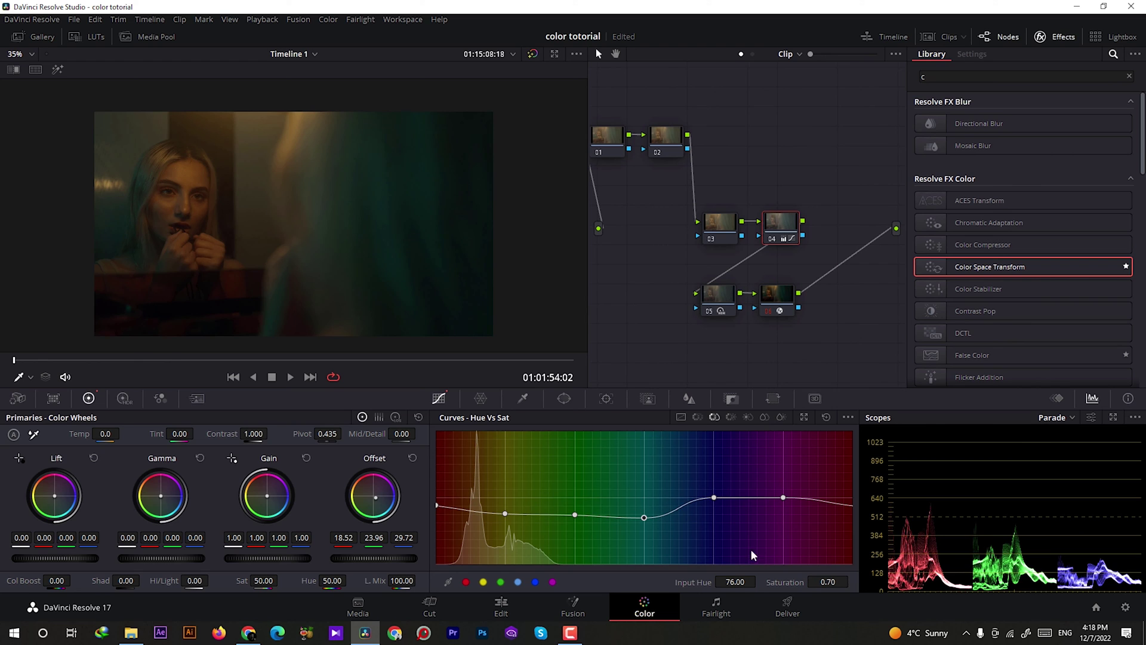
{"action": "left_click", "coordinate": [698, 418]}
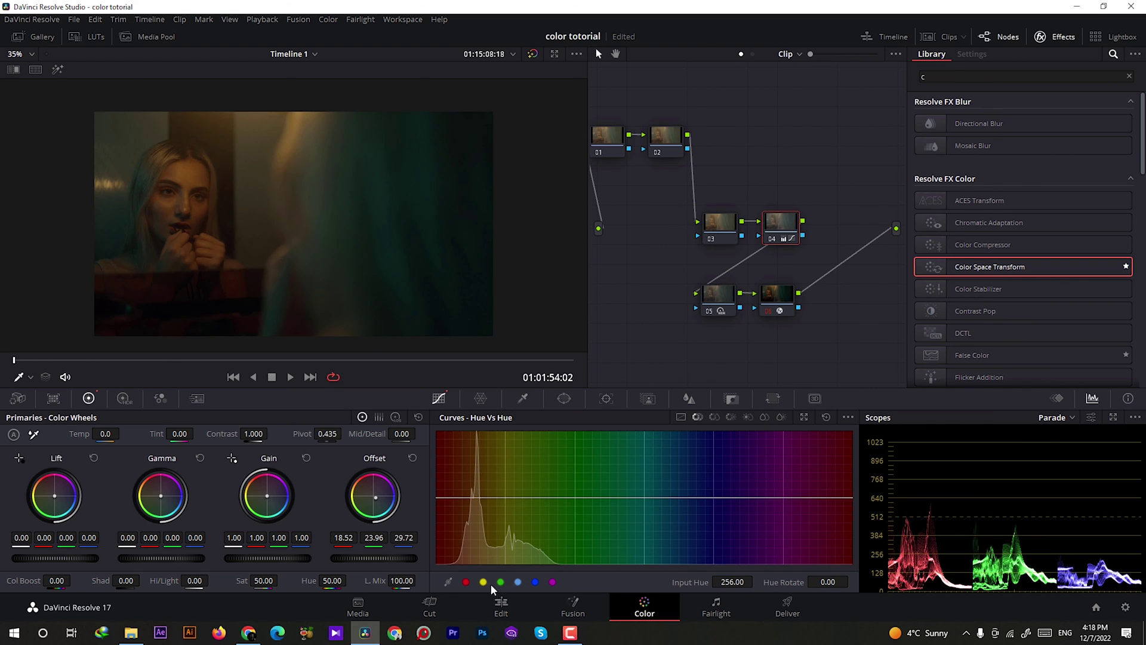
{"action": "left_click_drag", "start_coordinate": [828, 582], "coordinate": [810, 582]}
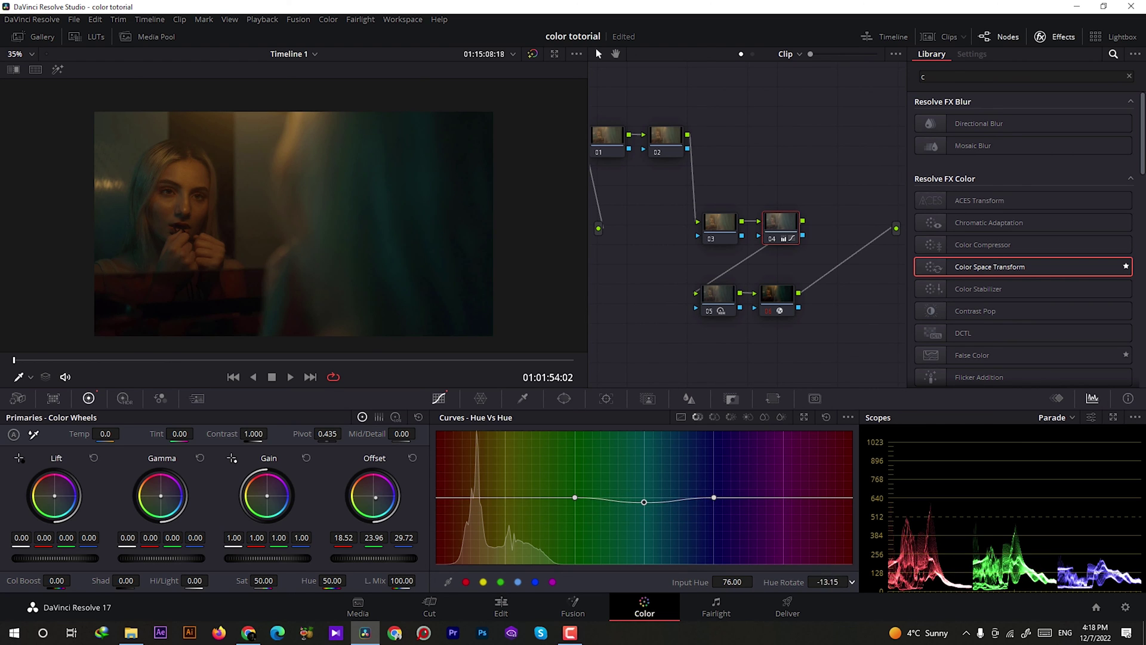
Step: On node 03, set saturation to 46.60, lower gamma very slightly and set the red lift to -0.01
{"action": "left_click", "coordinate": [721, 224]}
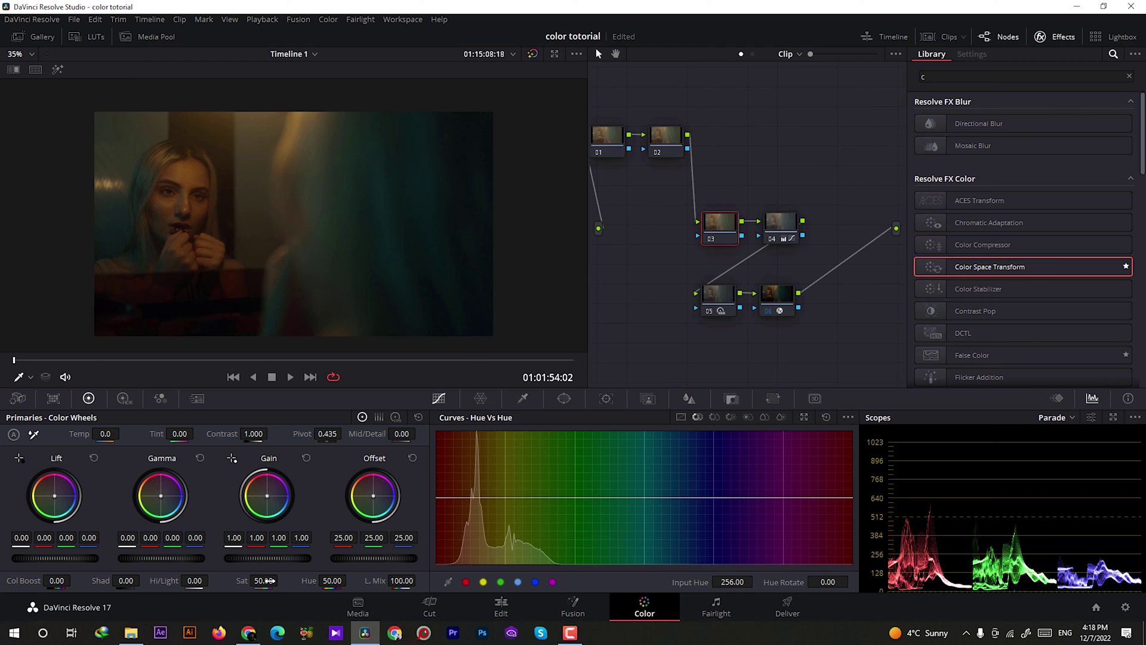
{"action": "mouse_move", "coordinate": [266, 580]}
{"action": "left_mouse_down"}
{"action": "mouse_move", "coordinate": [256, 580]}
{"action": "mouse_move", "coordinate": [285, 581]}
{"action": "left_mouse_up"}
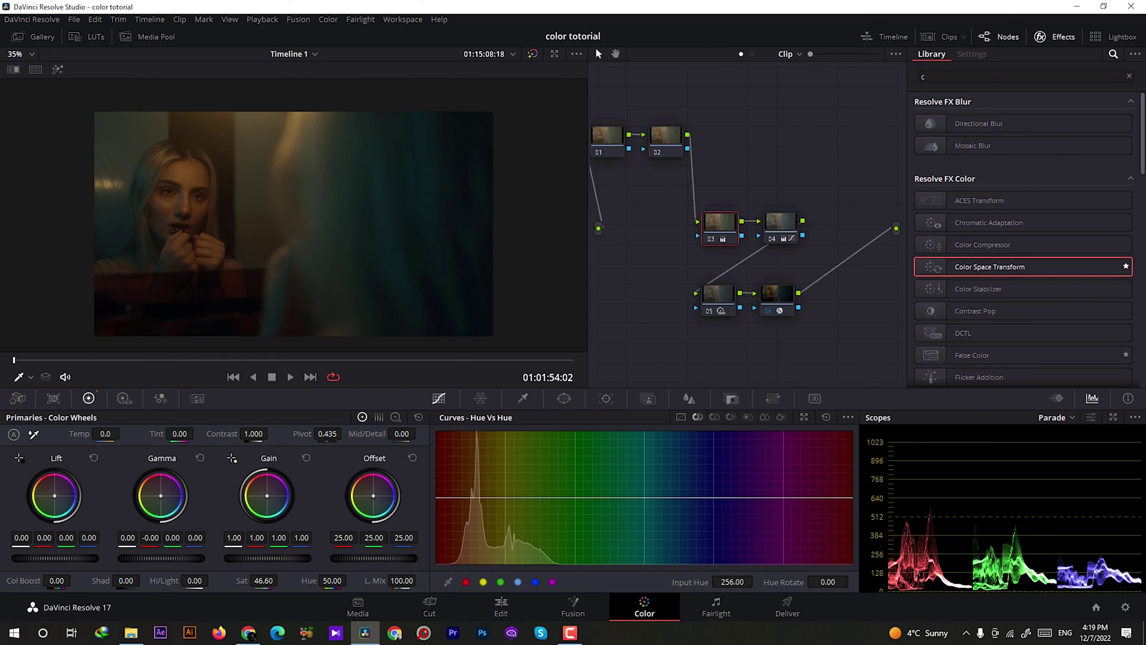
{"action": "left_click_drag", "start_coordinate": [173, 539], "coordinate": [170, 539]}
{"action": "left_click_drag", "start_coordinate": [44, 537], "coordinate": [42, 537]}
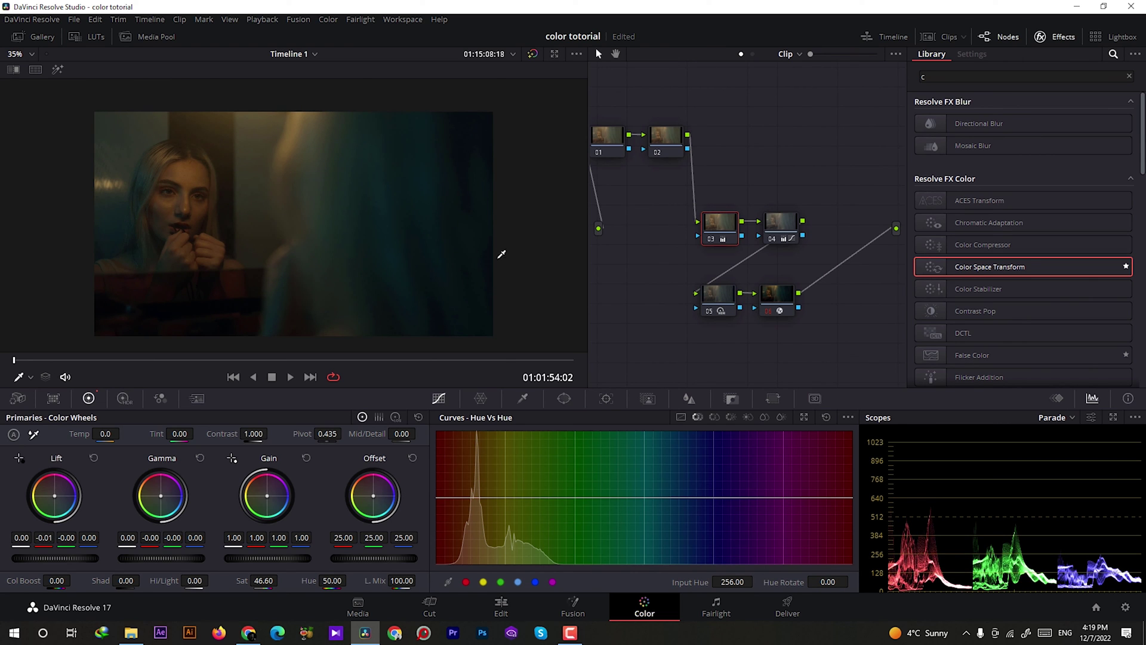
Step: Add a serial node before node 03 and set its gain to red 0.94, green 0.89, blue 0.85 and its red gamma to -0.01
{"action": "key", "text": "shift+s"}
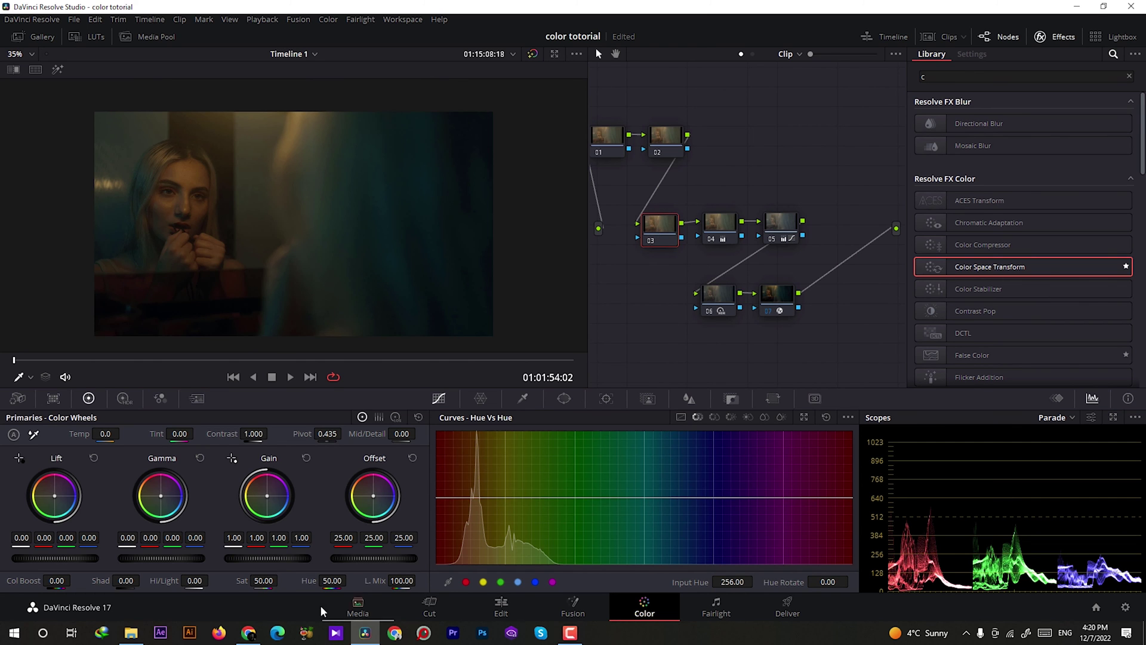
{"action": "mouse_move", "coordinate": [257, 538]}
{"action": "left_mouse_down"}
{"action": "mouse_move", "coordinate": [246, 537]}
{"action": "mouse_move", "coordinate": [293, 541]}
{"action": "left_mouse_up"}
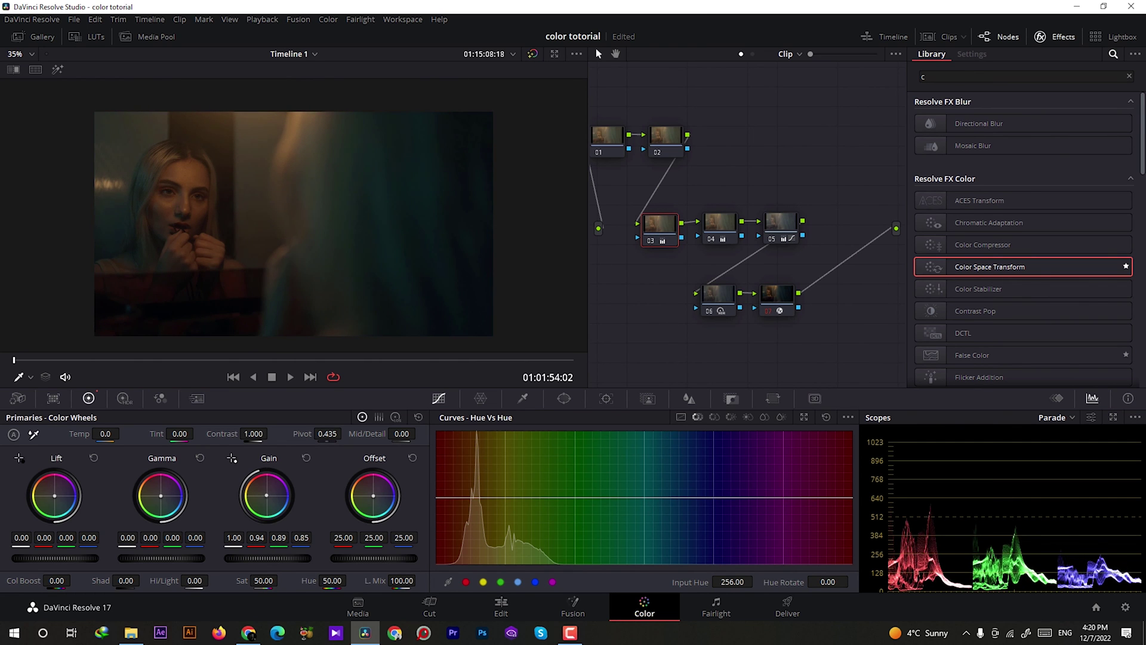
{"action": "left_click_drag", "start_coordinate": [150, 537], "coordinate": [144, 537]}
Step: On the new node 03, lower yellow, green, cyan and blue in Hue Vs Sat, with blue at 0.44, and raise red slightly in Hue Vs Lum
{"action": "left_click", "coordinate": [715, 416]}
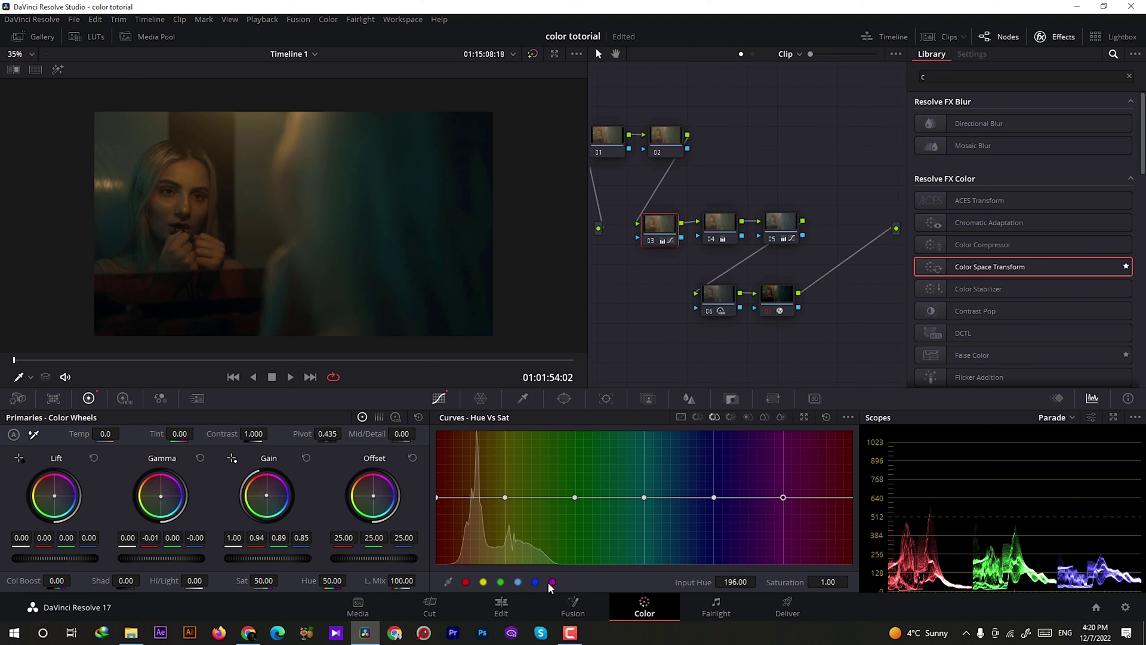
{"action": "left_click_drag", "start_coordinate": [505, 498], "coordinate": [511, 514]}
{"action": "left_click_drag", "start_coordinate": [575, 497], "coordinate": [575, 519]}
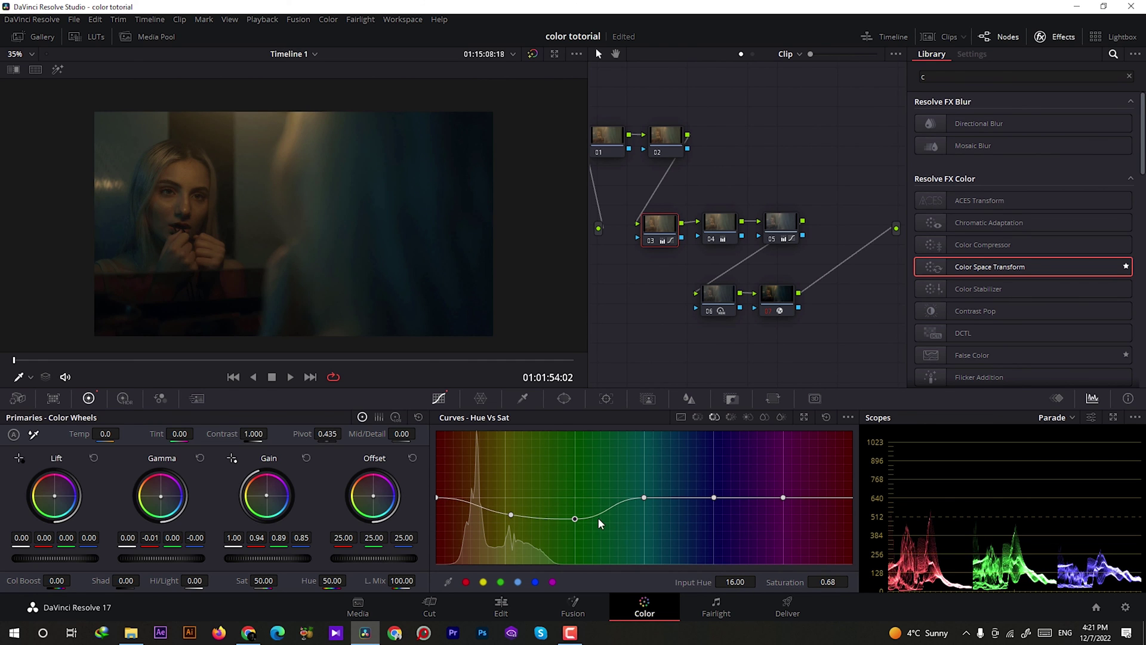
{"action": "left_click_drag", "start_coordinate": [645, 499], "coordinate": [645, 530]}
{"action": "left_click_drag", "start_coordinate": [714, 497], "coordinate": [712, 538]}
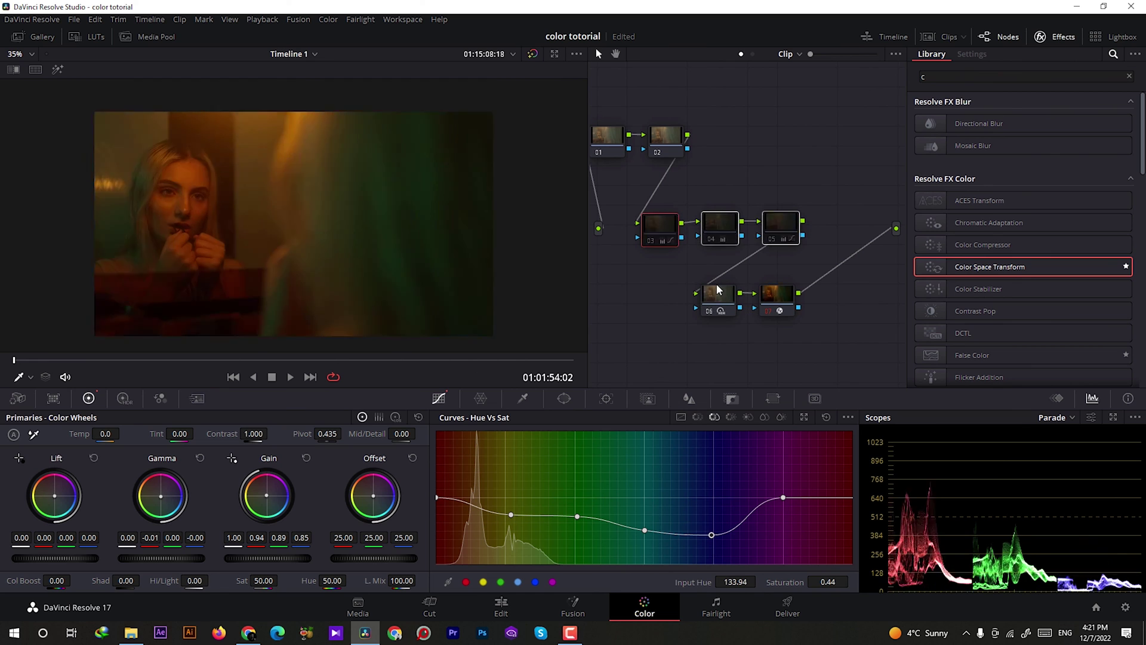
{"action": "left_click", "coordinate": [731, 418]}
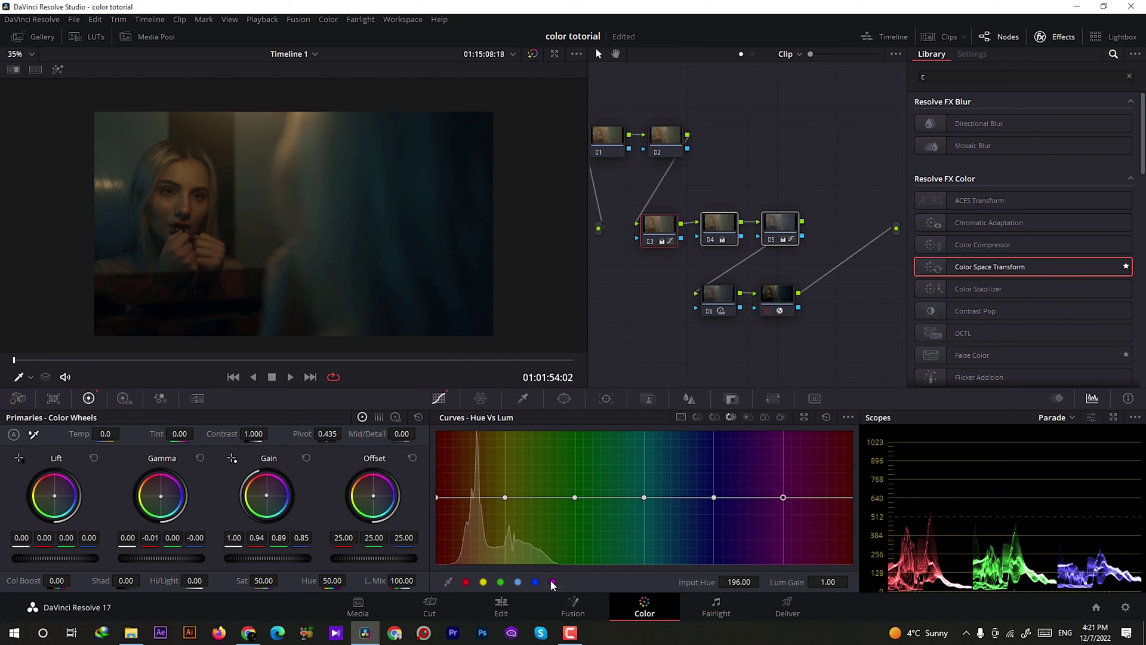
{"action": "left_click_drag", "start_coordinate": [436, 498], "coordinate": [436, 492]}
Step: Close the effects library, shift the look nodes over and extend the upper row to four serial nodes
{"action": "left_click", "coordinate": [1055, 37]}
{"action": "left_click_drag", "start_coordinate": [879, 215], "coordinate": [716, 240]}
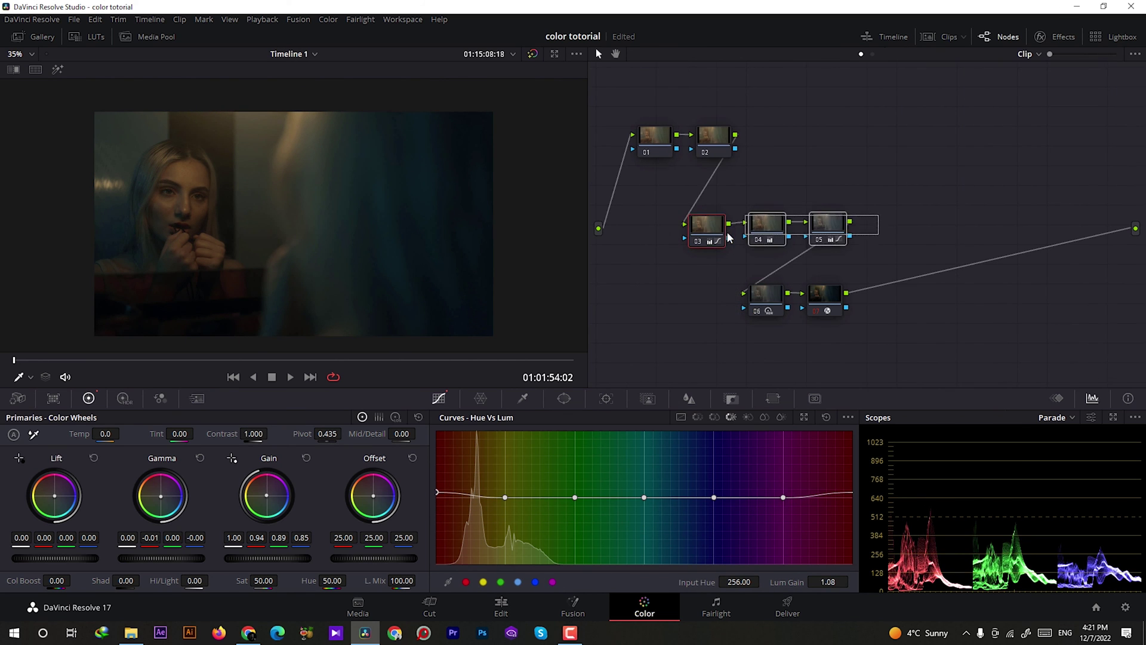
{"action": "left_click", "coordinate": [755, 266]}
{"action": "left_click_drag", "start_coordinate": [708, 225], "coordinate": [773, 146]}
{"action": "key", "text": "shift+s"}
{"action": "key", "text": "alt+s"}
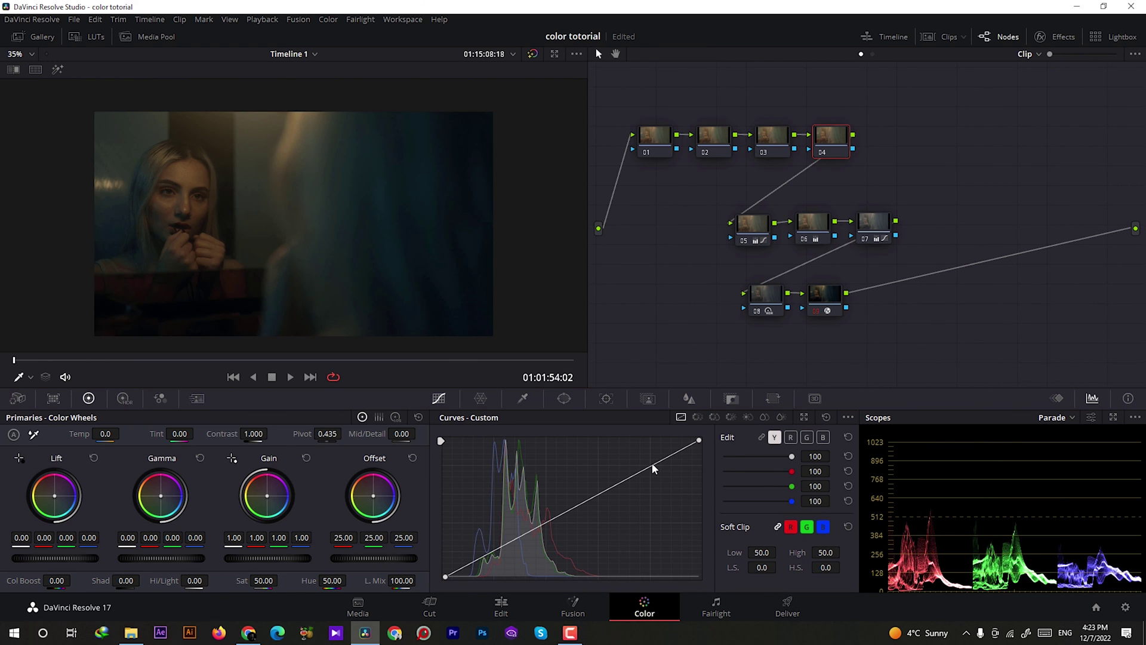
Step: On node 04, raise the luma curve's highlights slightly, anchor its shadows and lift the black point a little for soft contrast
{"action": "left_click_drag", "start_coordinate": [652, 468], "coordinate": [649, 463]}
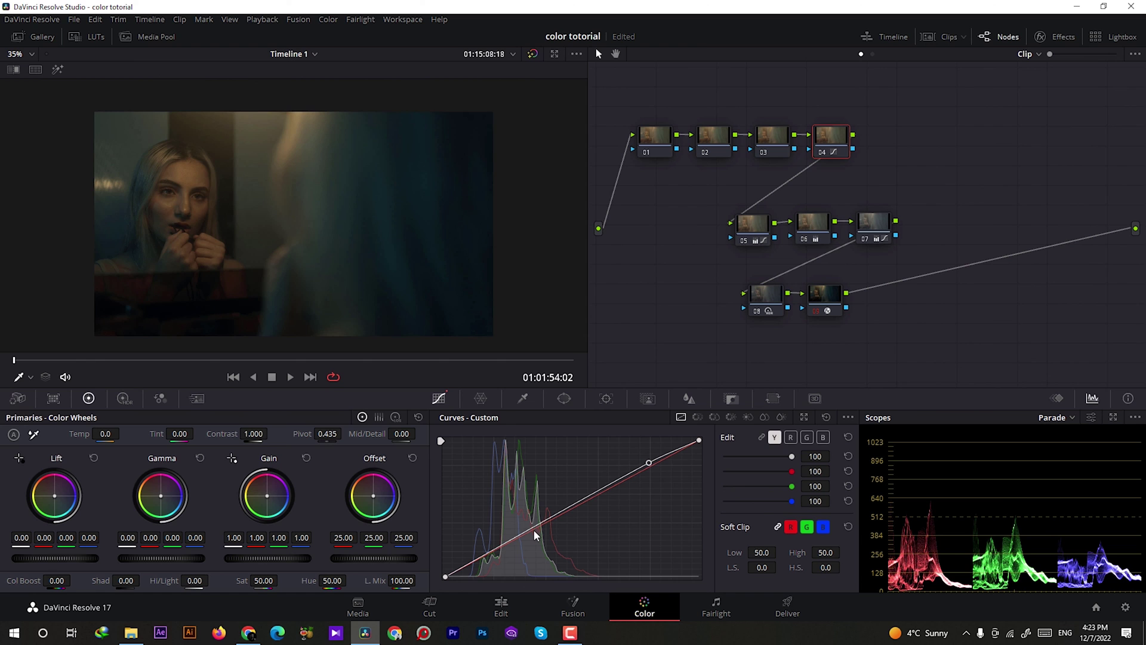
{"action": "left_click", "coordinate": [506, 545]}
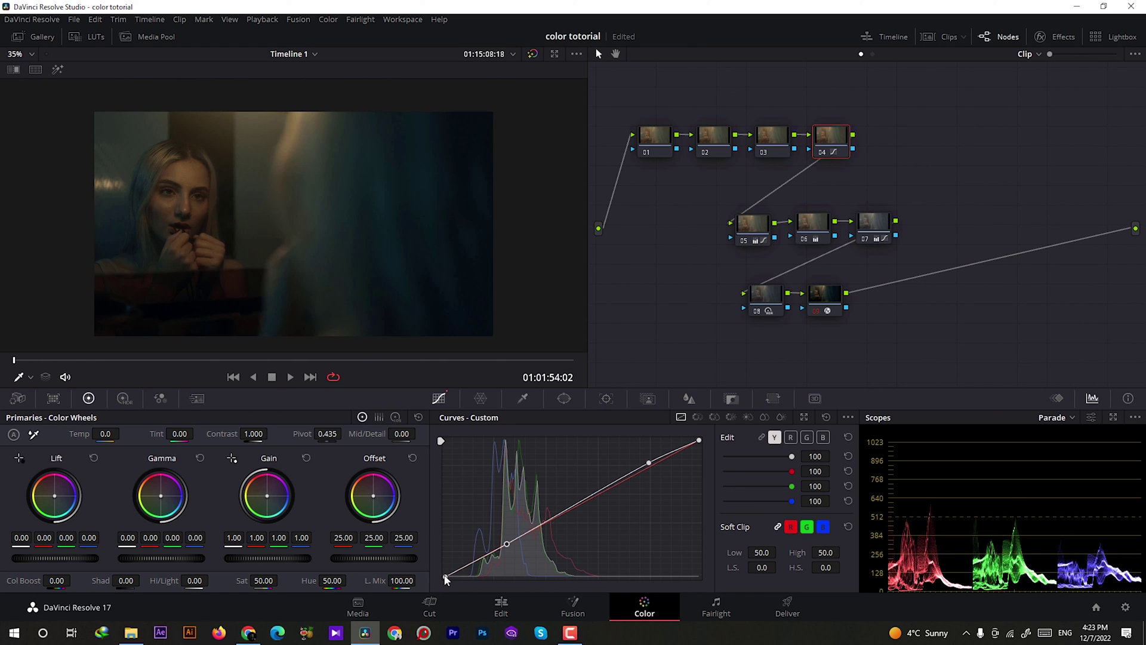
{"action": "left_click_drag", "start_coordinate": [445, 578], "coordinate": [445, 574]}
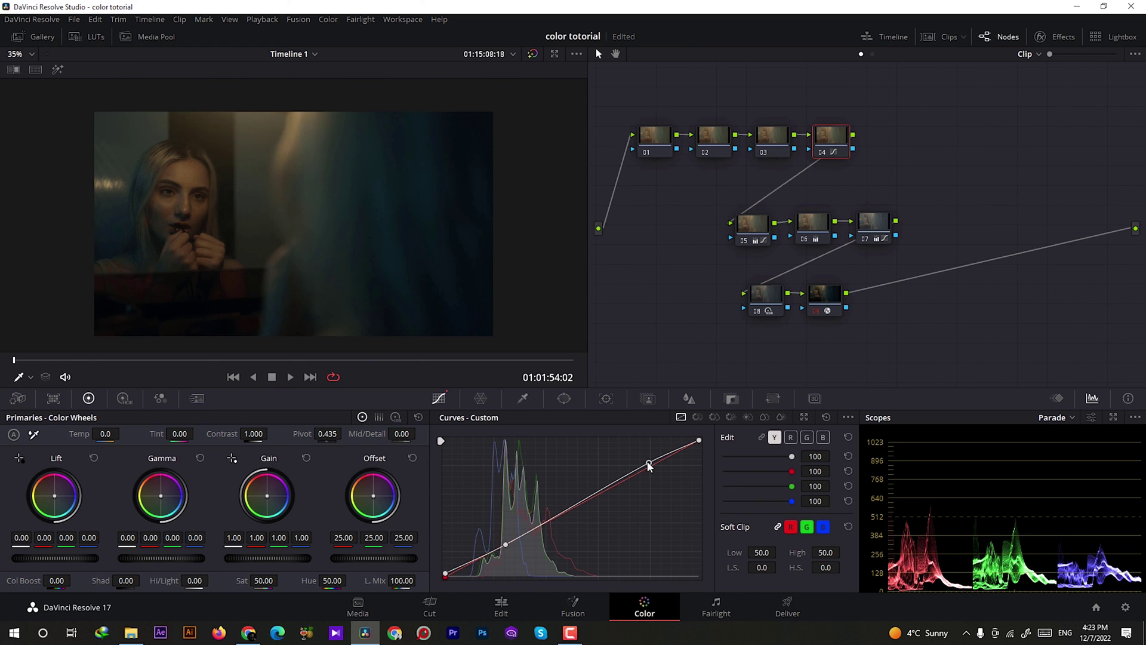
{"action": "left_click_drag", "start_coordinate": [648, 463], "coordinate": [646, 465]}
Step: Add a circular window on node 03, move it over the woman's face and narrow it to an ellipse of size 33.02 and aspect 33.06
{"action": "left_click", "coordinate": [771, 149]}
{"action": "left_click", "coordinate": [564, 399]}
{"action": "left_click", "coordinate": [458, 496]}
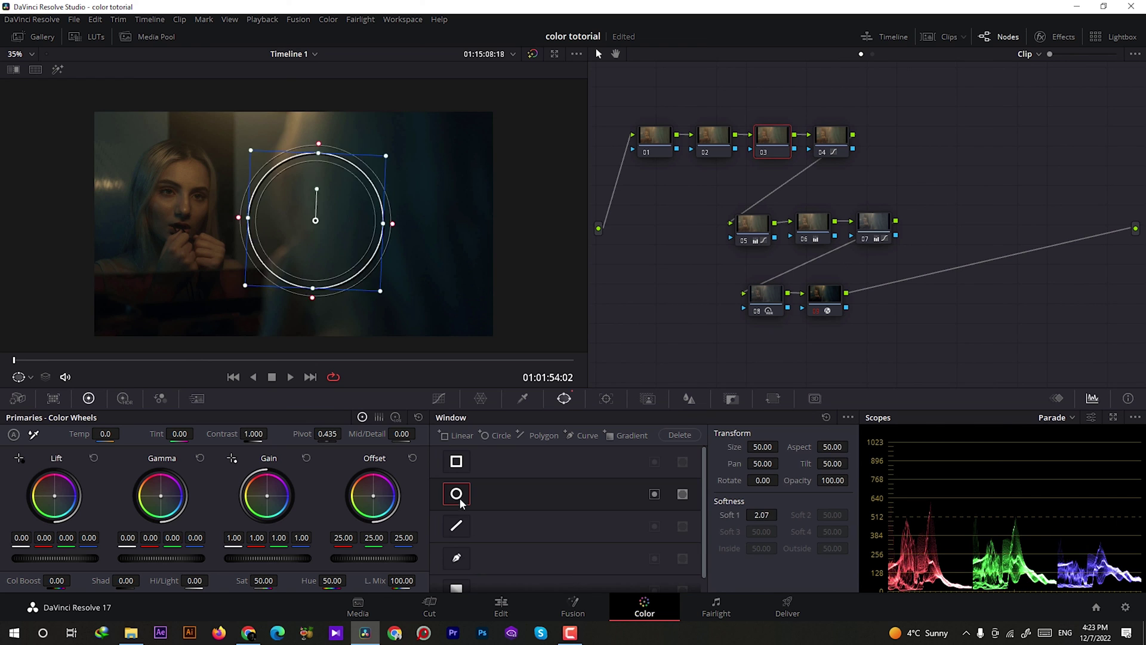
{"action": "left_click_drag", "start_coordinate": [325, 231], "coordinate": [297, 207]}
{"action": "left_click_drag", "start_coordinate": [188, 200], "coordinate": [182, 205]}
{"action": "left_click_drag", "start_coordinate": [250, 208], "coordinate": [227, 207]}
{"action": "left_click_drag", "start_coordinate": [255, 209], "coordinate": [272, 210]}
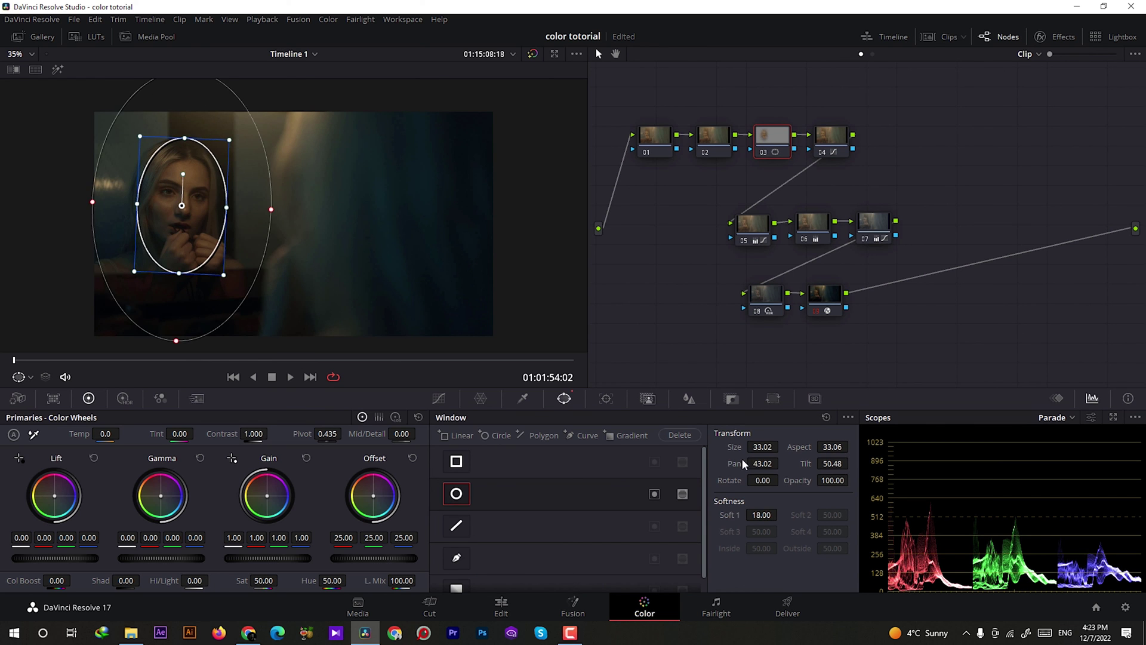
Step: Rotate the face window to 14.01, recentre it on the face, set Soft 1 to 27.98 and invert the window
{"action": "left_click_drag", "start_coordinate": [761, 515], "coordinate": [786, 514]}
{"action": "scroll", "coordinate": [184, 187], "scroll_direction": "down", "scroll_amount": 1}
{"action": "left_click_drag", "start_coordinate": [192, 177], "coordinate": [199, 178]}
{"action": "left_click_drag", "start_coordinate": [209, 224], "coordinate": [204, 222]}
{"action": "scroll", "coordinate": [204, 222], "scroll_direction": "up", "scroll_amount": 2}
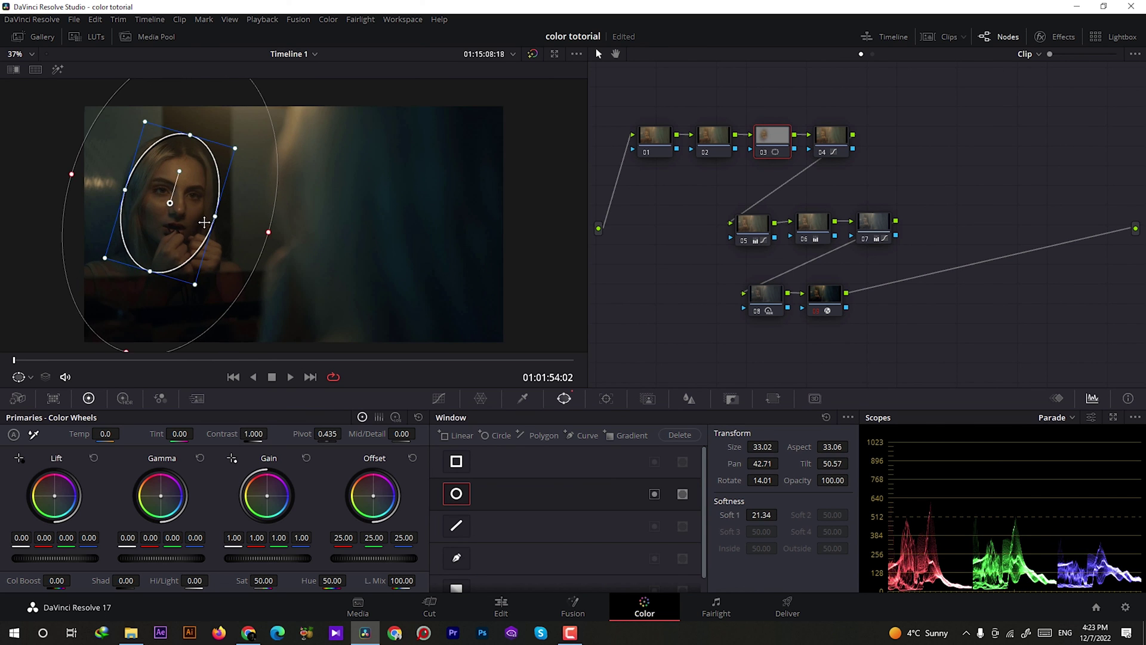
{"action": "left_click_drag", "start_coordinate": [762, 508], "coordinate": [780, 513]}
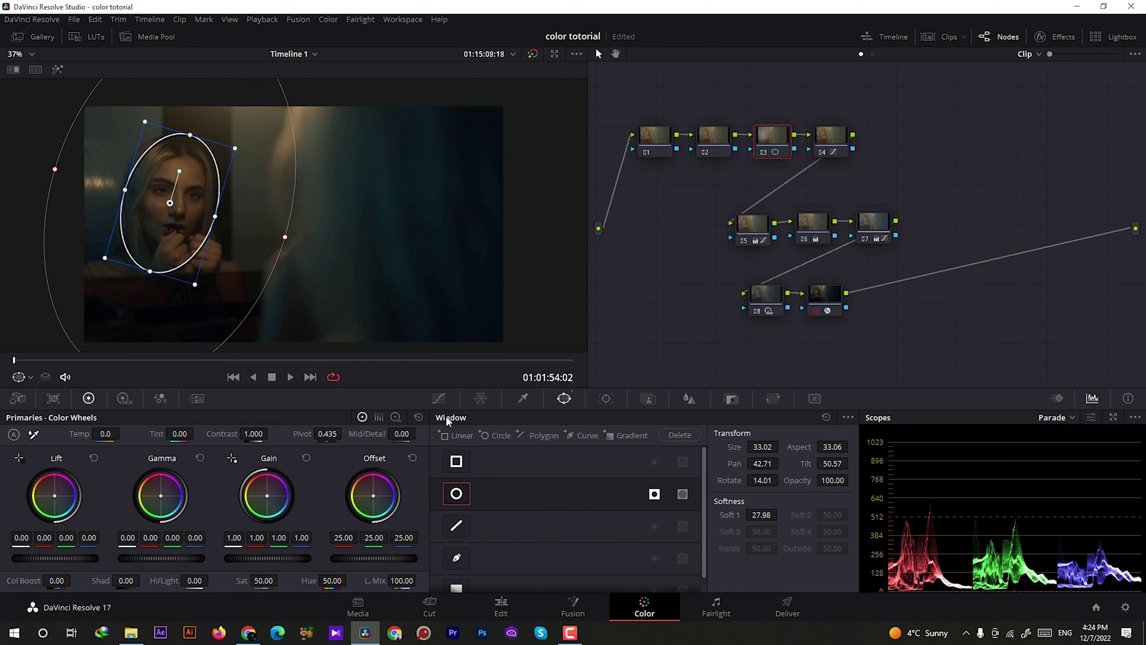
Step: Darken the area around the face by lowering node 03's custom curve midpoint, and set the node's key output gain to 0.905
{"action": "left_click", "coordinate": [438, 398]}
{"action": "left_click_drag", "start_coordinate": [574, 507], "coordinate": [574, 513]}
{"action": "left_click", "coordinate": [761, 439]}
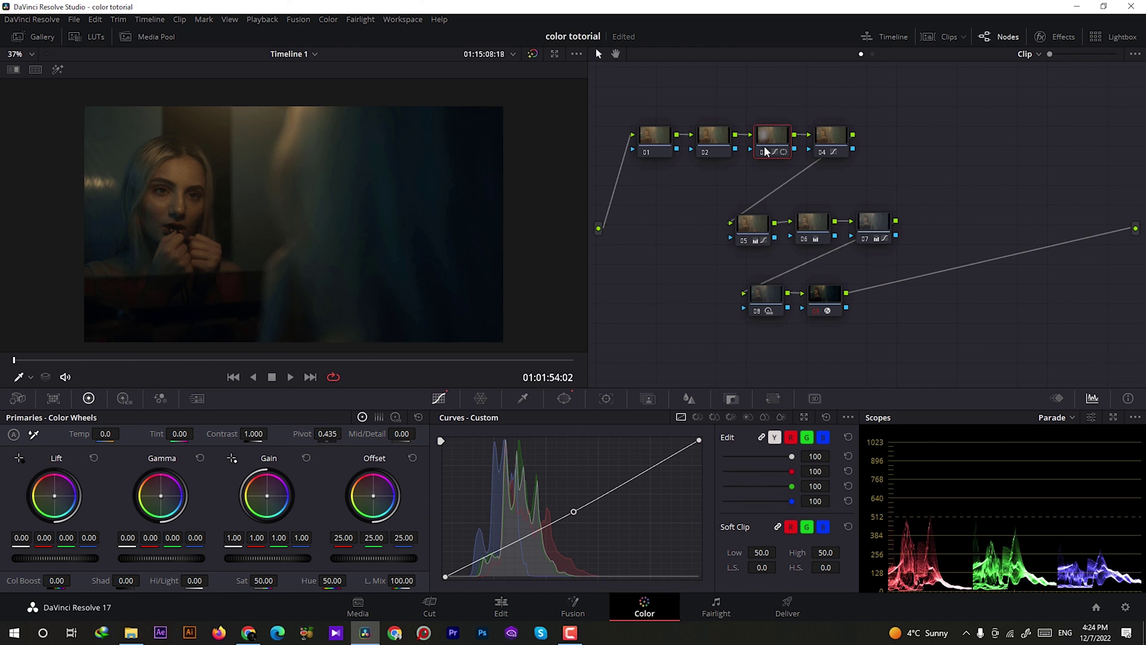
{"action": "left_click", "coordinate": [732, 398]}
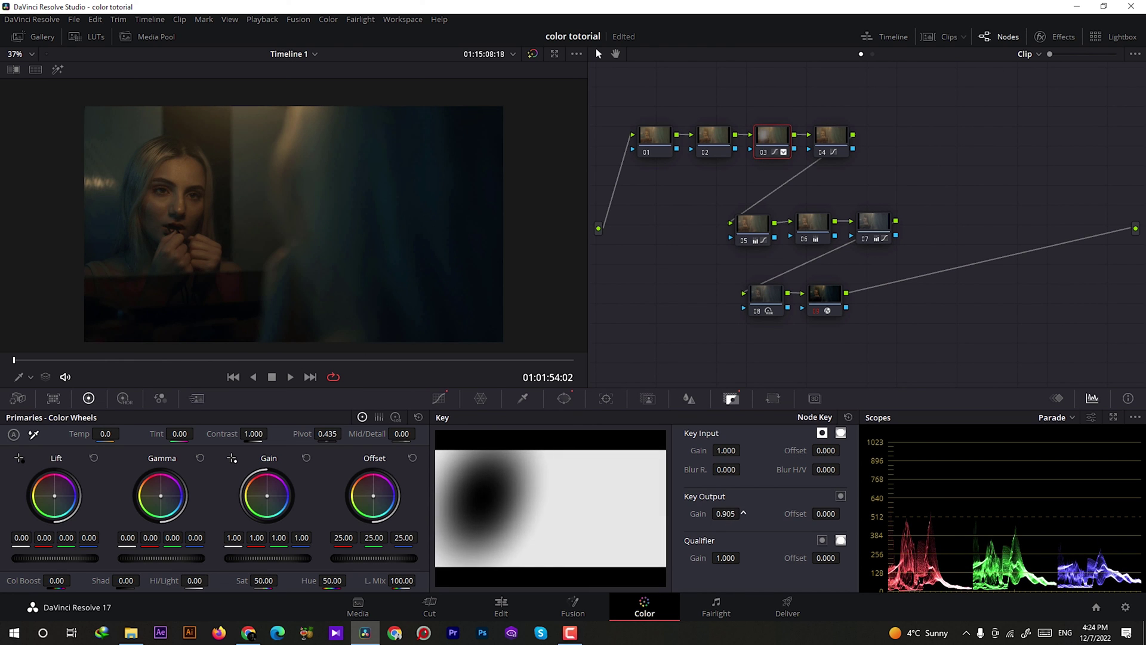
{"action": "left_click", "coordinate": [760, 153]}
{"action": "left_click", "coordinate": [762, 153]}
Step: Set node 02's Mid/Detail to 8.00 and denoise node 01 with 3-frame Better temporal NR, luma and chroma 7.0, spatial chroma 8.4
{"action": "left_click", "coordinate": [711, 138]}
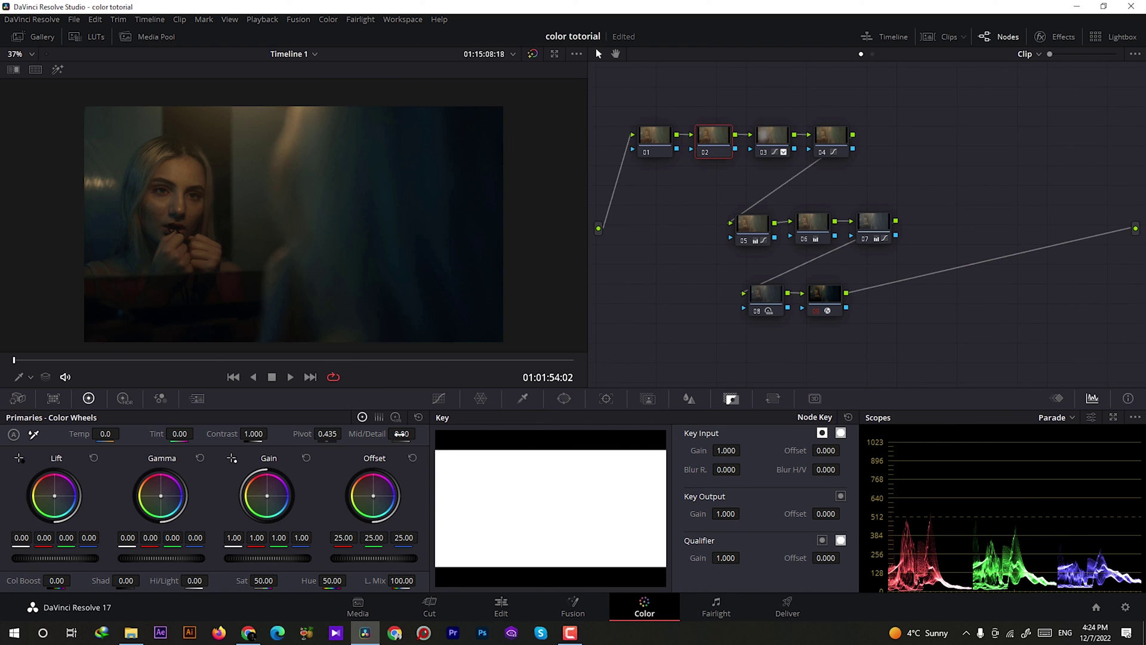
{"action": "scroll", "coordinate": [294, 224], "scroll_direction": "up", "scroll_amount": 4}
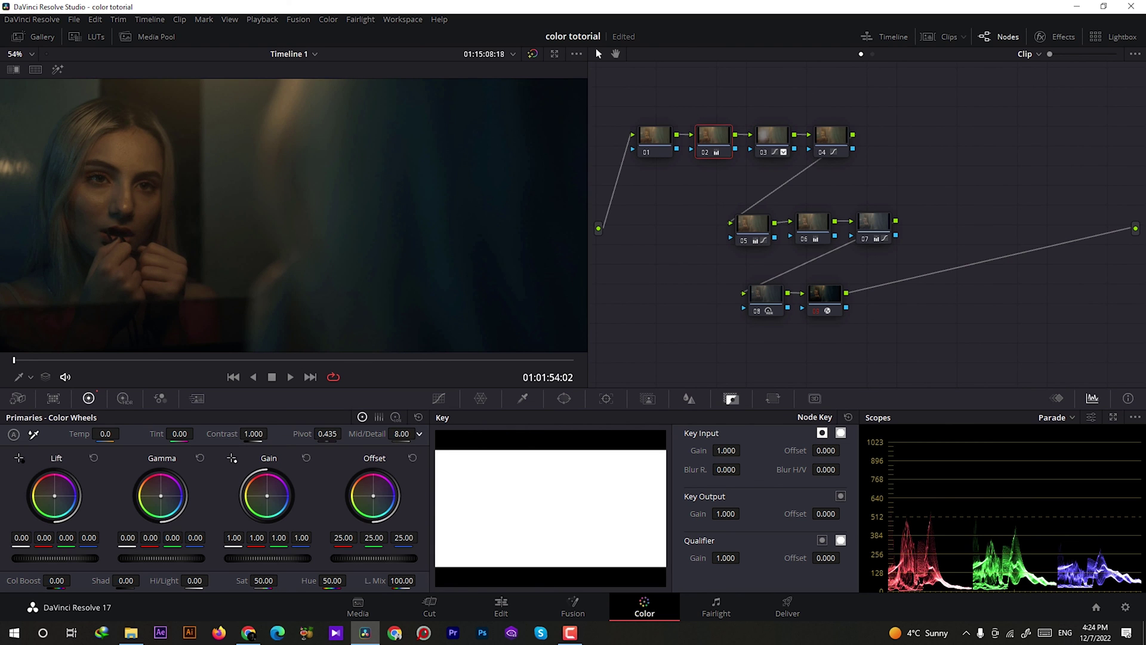
{"action": "left_click", "coordinate": [649, 136]}
{"action": "left_click", "coordinate": [197, 398]}
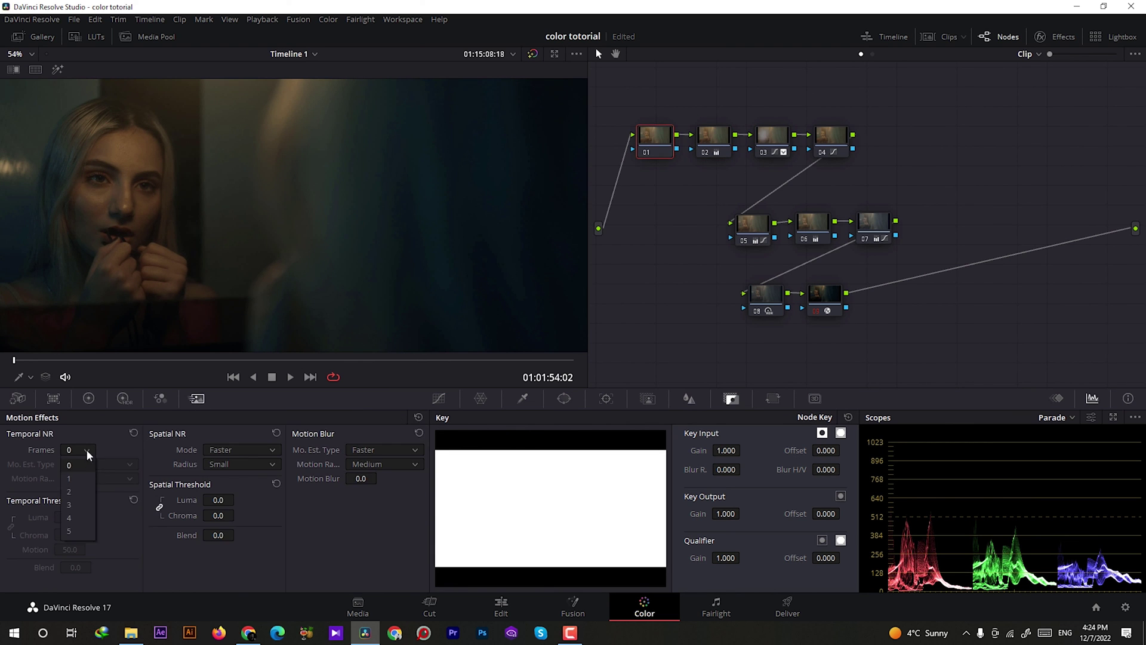
{"action": "left_click_drag", "start_coordinate": [71, 516], "coordinate": [102, 517]}
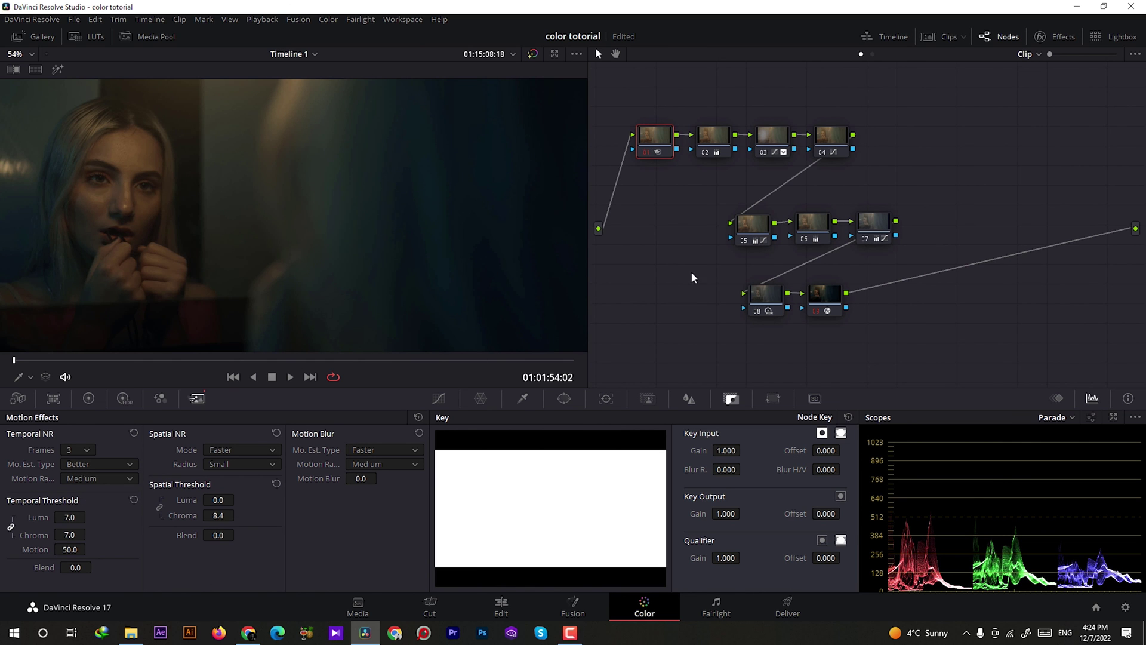
Step: Shift nodes 08 and 09 over in the lowest row to make room for more nodes after them
{"action": "scroll", "coordinate": [242, 239], "scroll_direction": "down", "scroll_amount": 2}
{"action": "left_click_drag", "start_coordinate": [928, 100], "coordinate": [617, 329]}
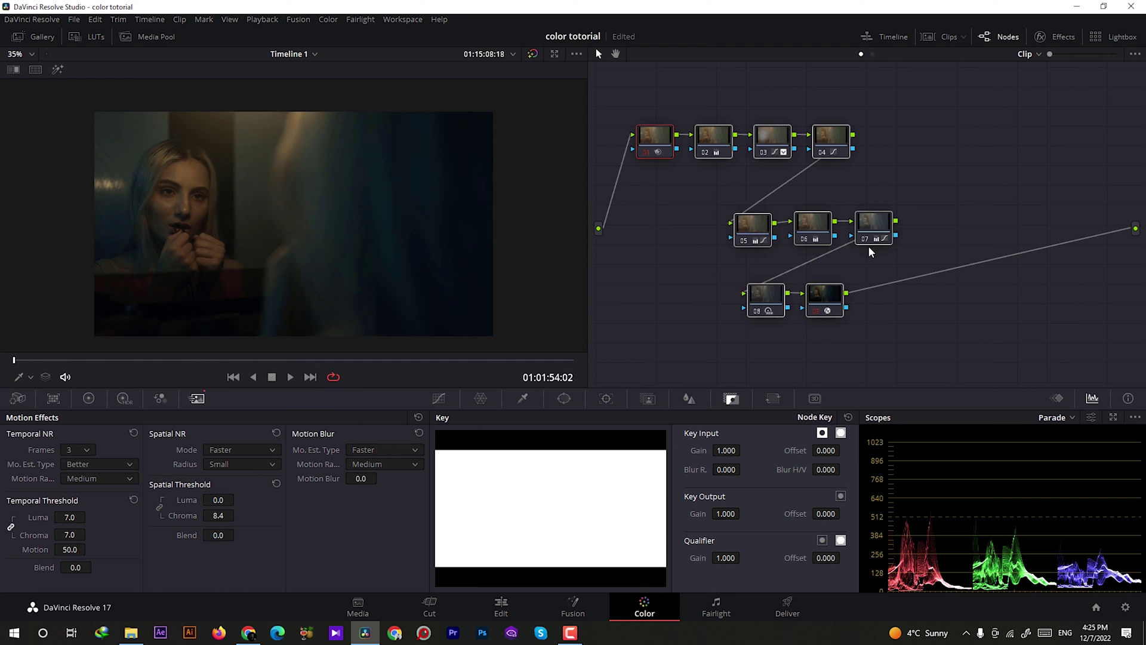
{"action": "left_click_drag", "start_coordinate": [765, 299], "coordinate": [848, 340]}
{"action": "left_click_drag", "start_coordinate": [755, 304], "coordinate": [690, 309]}
Step: Add a serial node after node 09 and apply the Film Grain effect to it
{"action": "left_click", "coordinate": [753, 312]}
{"action": "key", "text": "alt+s"}
{"action": "left_click", "coordinate": [1055, 36]}
{"action": "left_click", "coordinate": [988, 78]}
{"action": "type", "text": "c"}
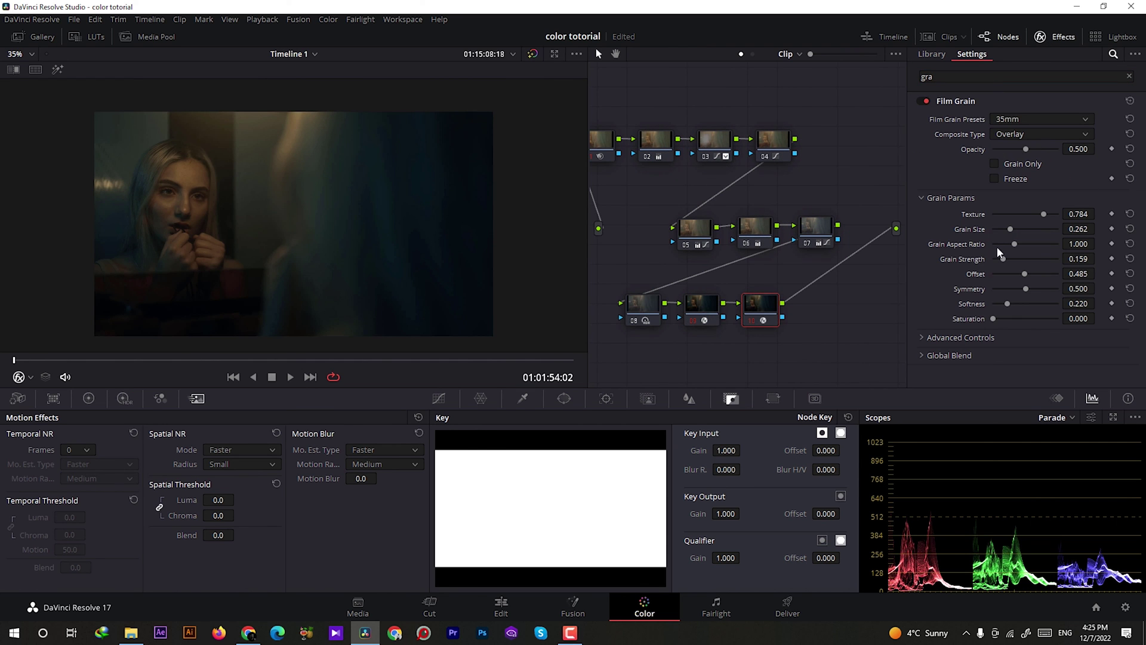
{"action": "scroll", "coordinate": [252, 245], "scroll_direction": "up", "scroll_amount": 3}
{"action": "scroll", "coordinate": [252, 245], "scroll_direction": "down", "scroll_amount": 3}
Step: Add serial node 11 after the grain node, close the effects library and set its offset to 23.15 and green gamma to 0.01
{"action": "key", "text": "alt+s"}
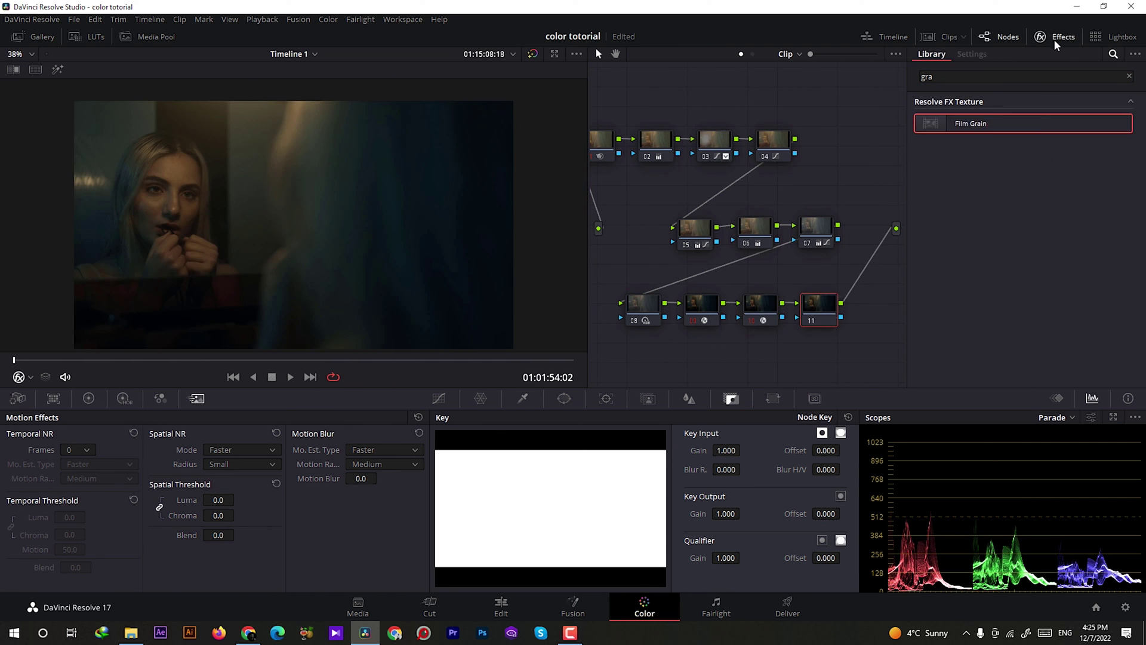
{"action": "left_click", "coordinate": [1056, 37]}
{"action": "left_click", "coordinate": [96, 401]}
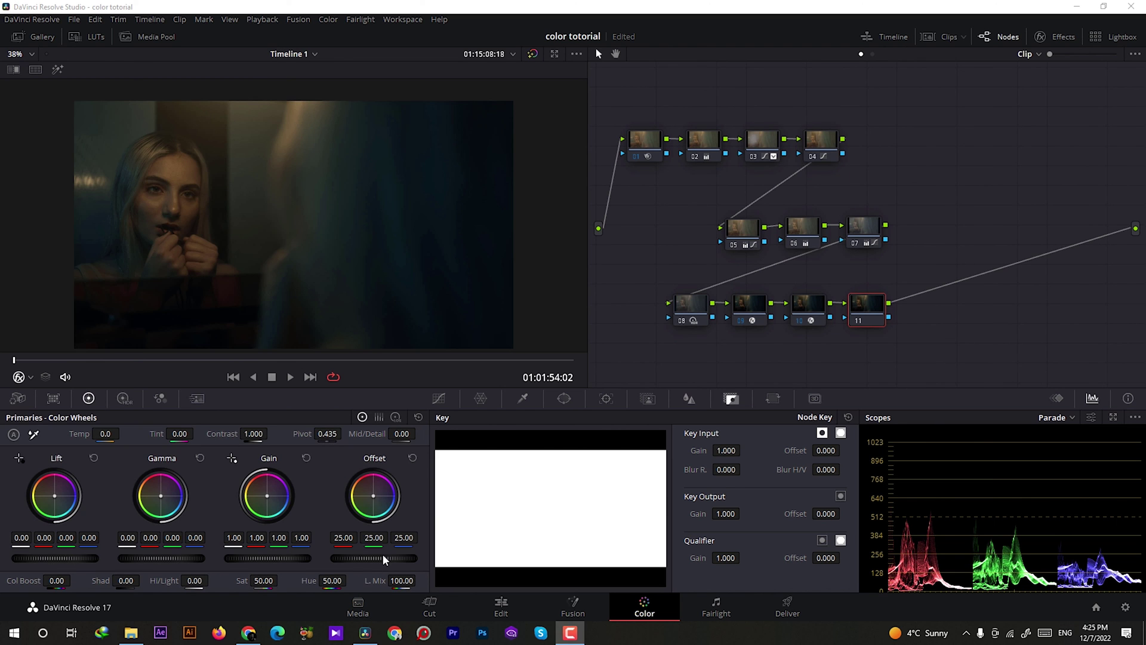
{"action": "left_click_drag", "start_coordinate": [372, 558], "coordinate": [381, 558]}
{"action": "left_click", "coordinate": [857, 322]}
{"action": "left_click", "coordinate": [857, 322]}
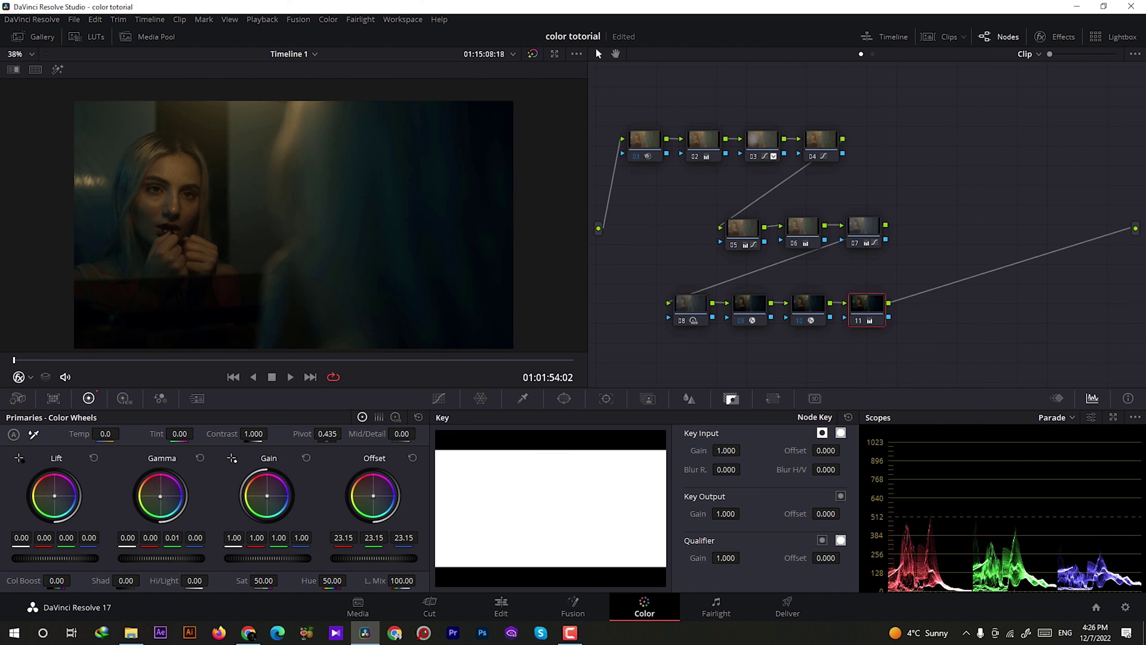
Step: On node 11, add the color control points in Hue Vs Hue and set the cyan point's hue rotation to 8.85
{"action": "left_click", "coordinate": [440, 399]}
{"action": "left_click", "coordinate": [698, 417]}
{"action": "left_click", "coordinate": [483, 581]}
{"action": "left_click", "coordinate": [518, 581]}
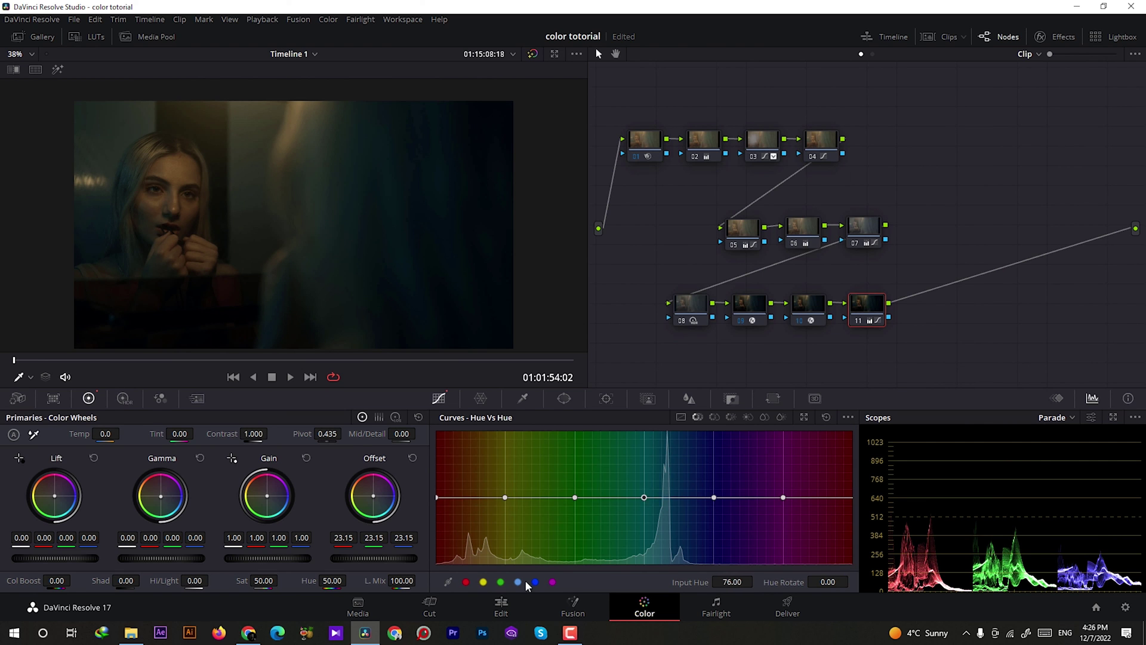
{"action": "left_click", "coordinate": [552, 582]}
{"action": "left_click", "coordinate": [644, 497]}
{"action": "left_click_drag", "start_coordinate": [827, 583], "coordinate": [836, 583]}
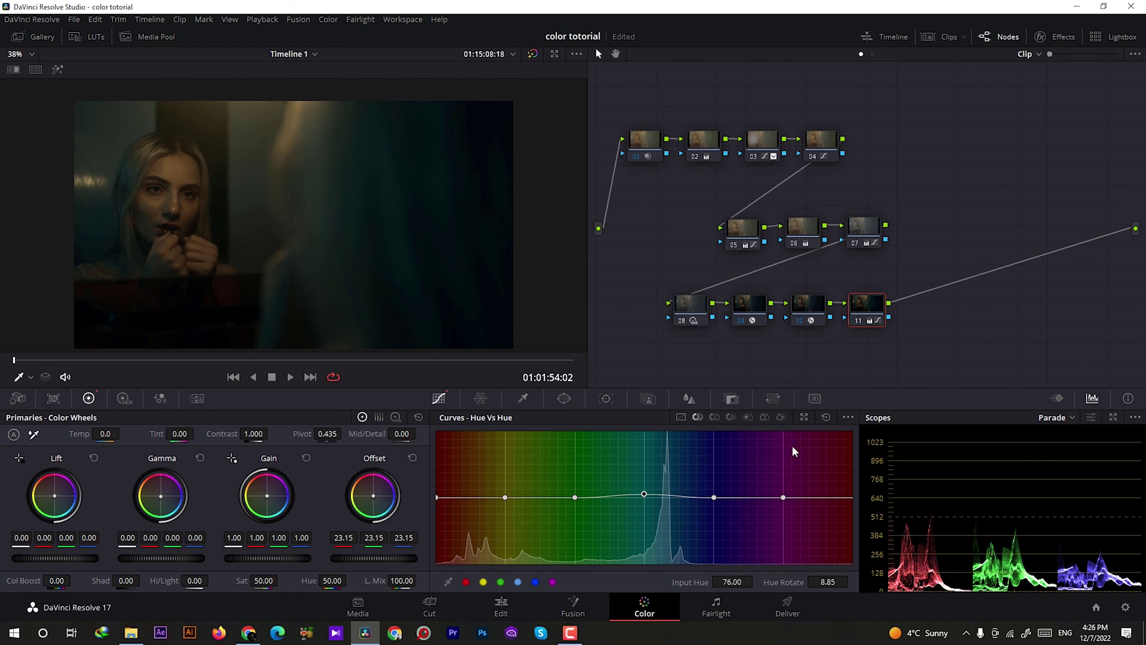
Step: In node 11's Hue Vs Sat curve, lower yellow to 0.58, reduce blue by a similar amount and raise red very slightly
{"action": "left_click", "coordinate": [714, 416]}
{"action": "left_click_drag", "start_coordinate": [505, 497], "coordinate": [505, 525]}
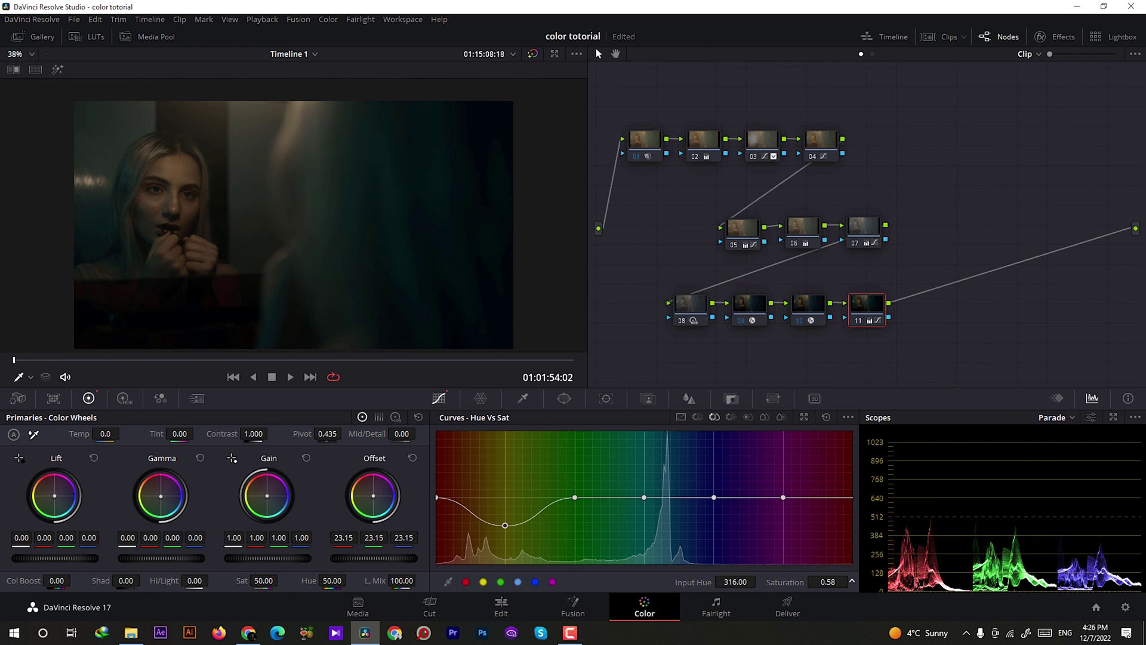
{"action": "left_click_drag", "start_coordinate": [436, 497], "coordinate": [436, 495]}
{"action": "left_click_drag", "start_coordinate": [714, 497], "coordinate": [714, 525]}
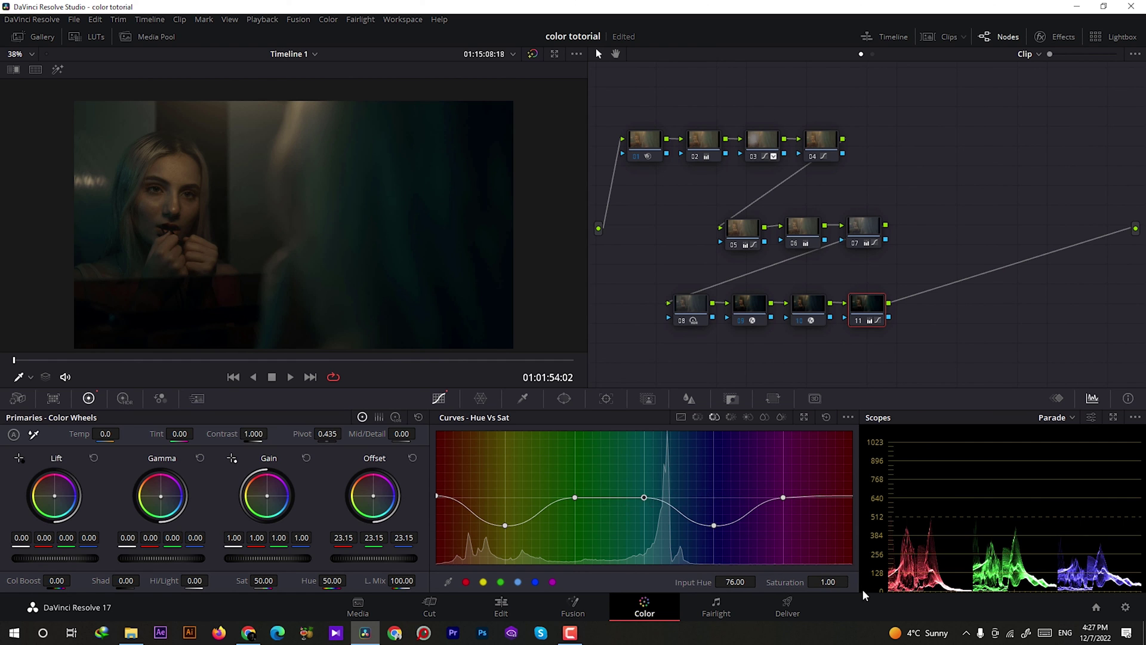
Step: Fine-tune the shadow and highlight points of node 04's custom luma curve
{"action": "left_click", "coordinate": [814, 144]}
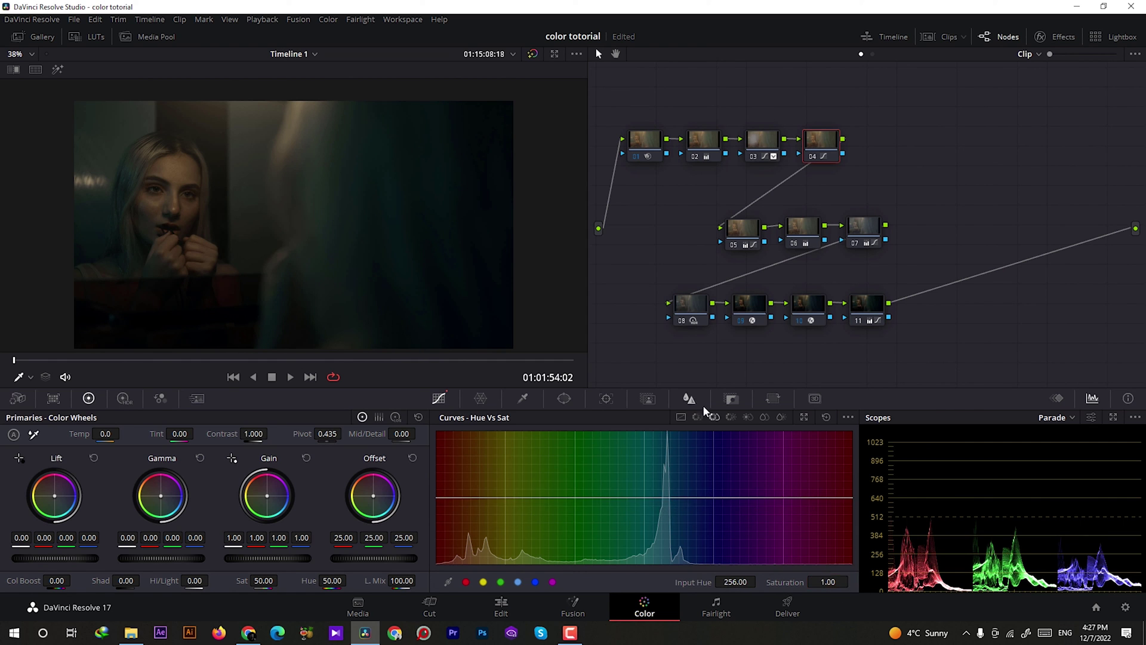
{"action": "left_click", "coordinate": [681, 418]}
{"action": "left_click_drag", "start_coordinate": [504, 544], "coordinate": [506, 545]}
{"action": "left_click", "coordinate": [761, 437]}
{"action": "left_click", "coordinate": [645, 463]}
Step: Select all the nodes and toggle them off and on to compare the graded and ungraded image
{"action": "left_click_drag", "start_coordinate": [619, 113], "coordinate": [906, 342]}
{"action": "key", "text": "ctrl+d"}
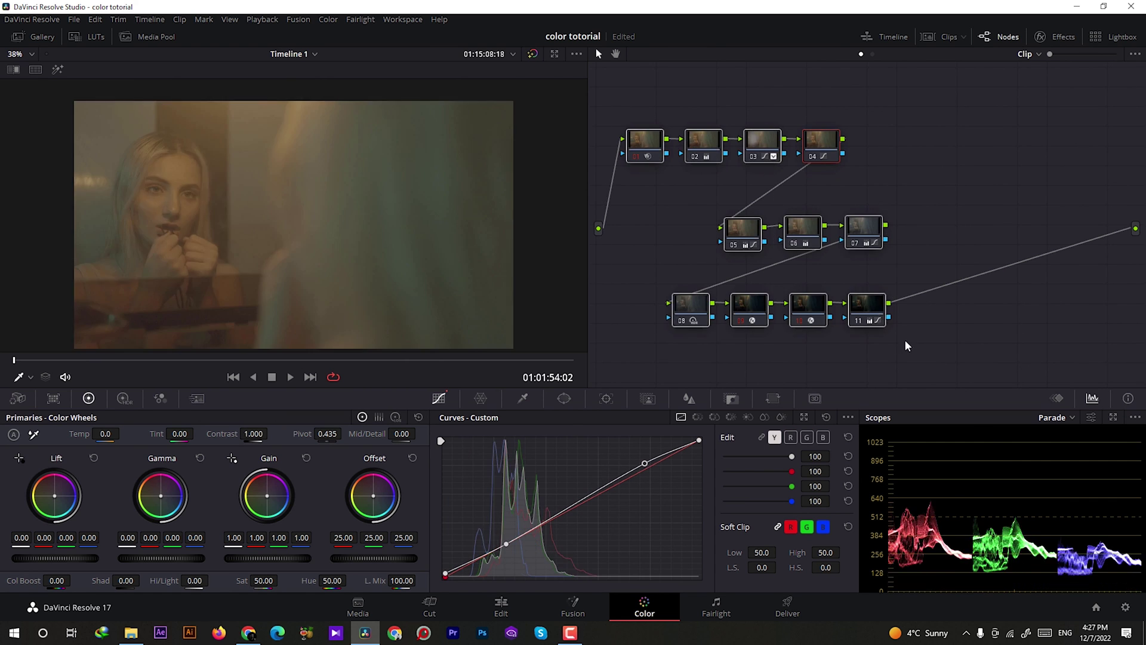
{"action": "key", "text": "ctrl+d"}
{"action": "left_click_drag", "start_coordinate": [618, 103], "coordinate": [957, 391]}
{"action": "key", "text": "ctrl+d"}
{"action": "key", "text": "ctrl+d"}
{"action": "key", "text": "ctrl+d"}
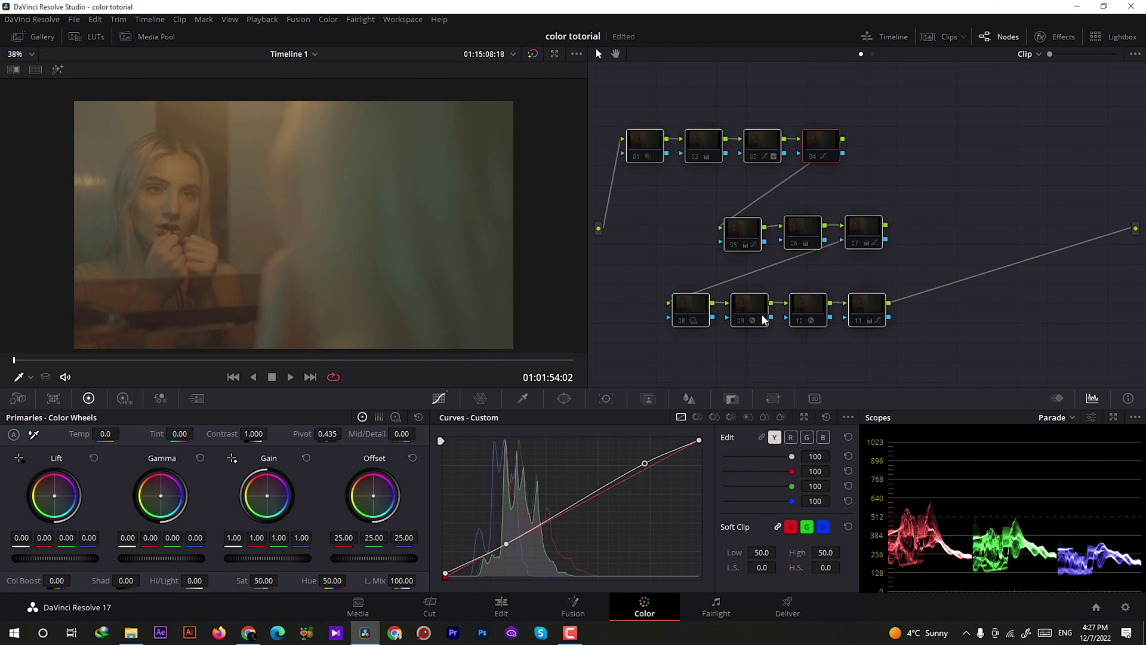